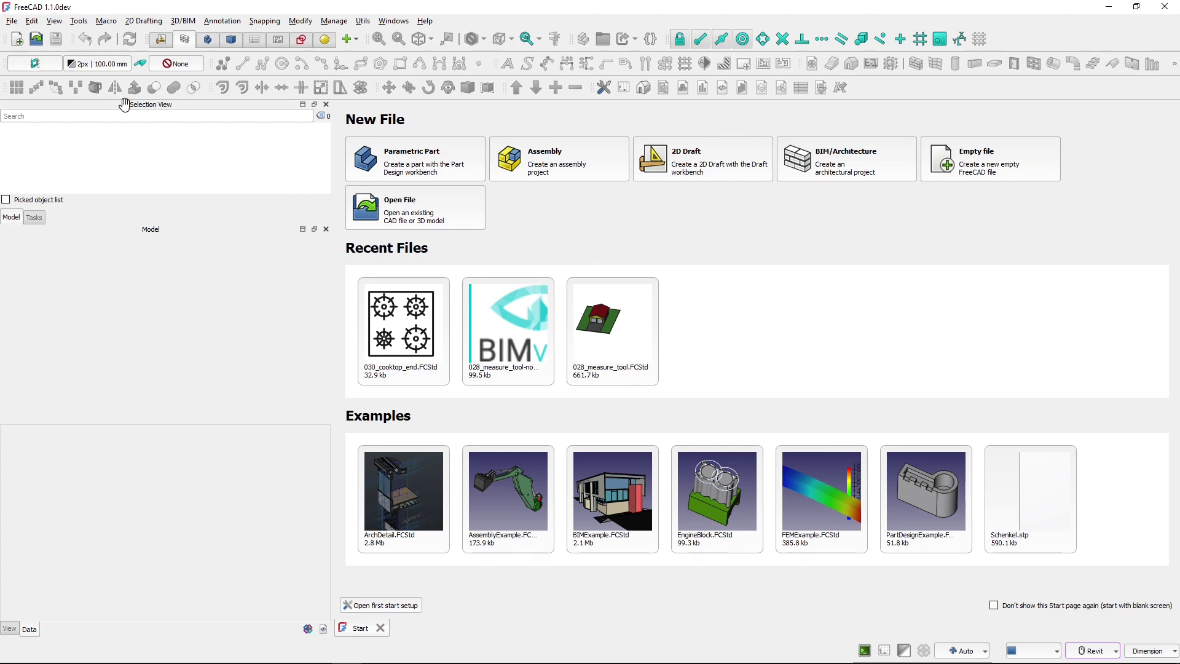
Open the IFC file 029_IFC_open_sample_file.ifc from the Documents folder
{"action": "left_click", "coordinate": [12, 21]}
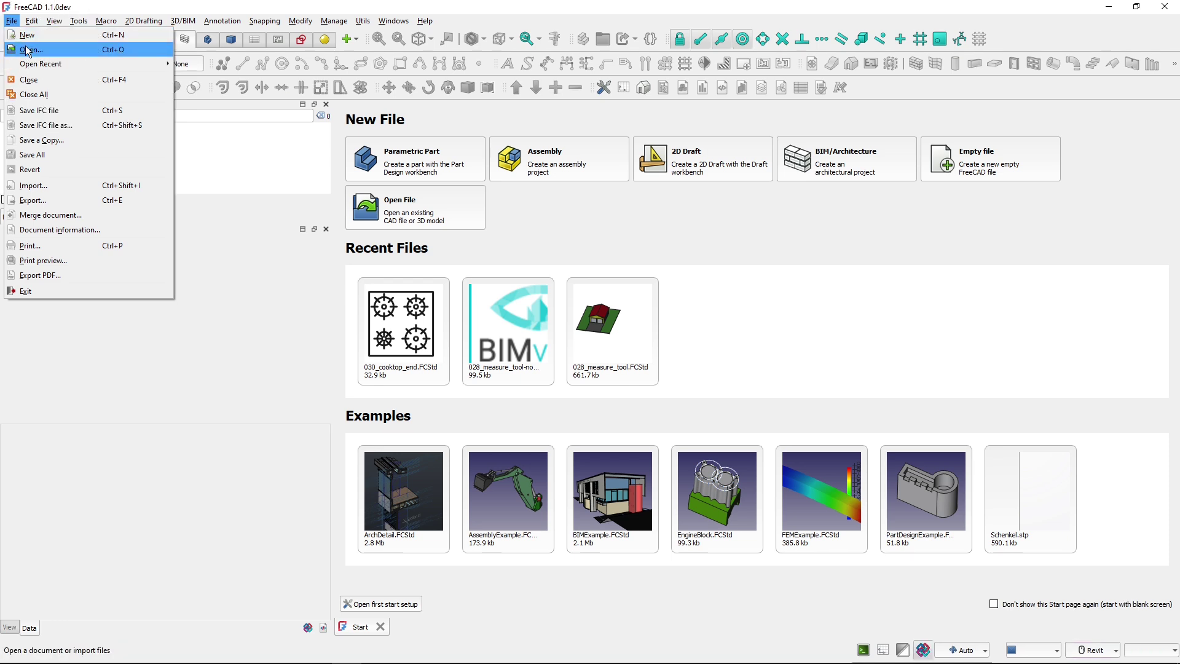
{"action": "left_click", "coordinate": [28, 49]}
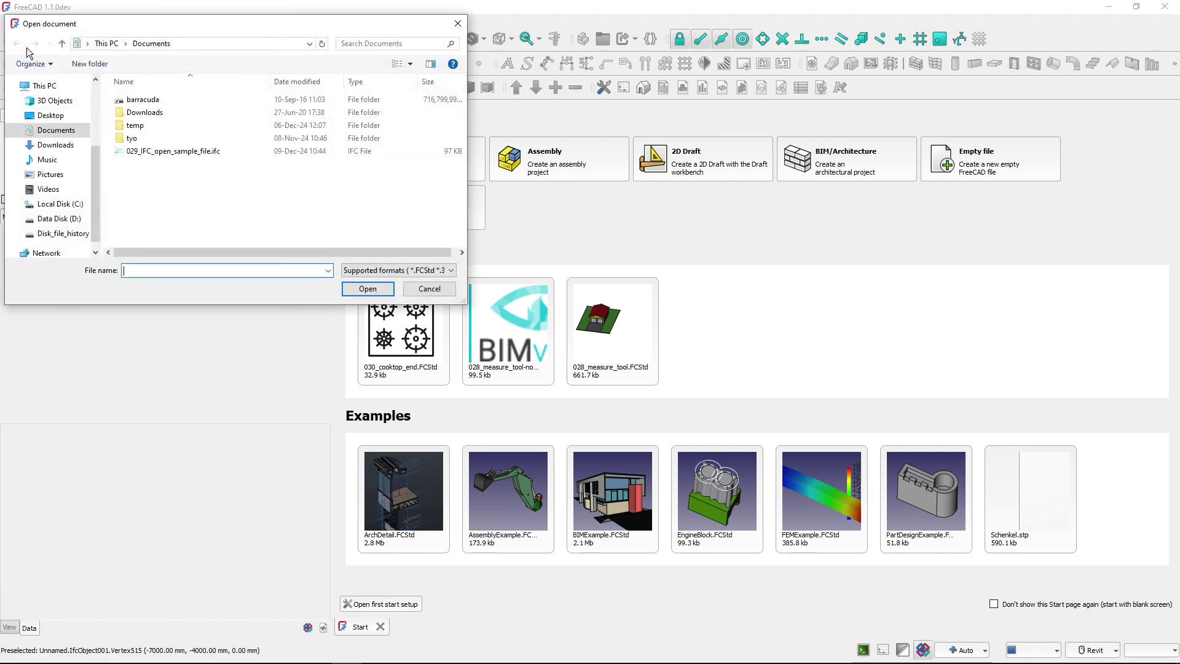
{"action": "left_click", "coordinate": [183, 153]}
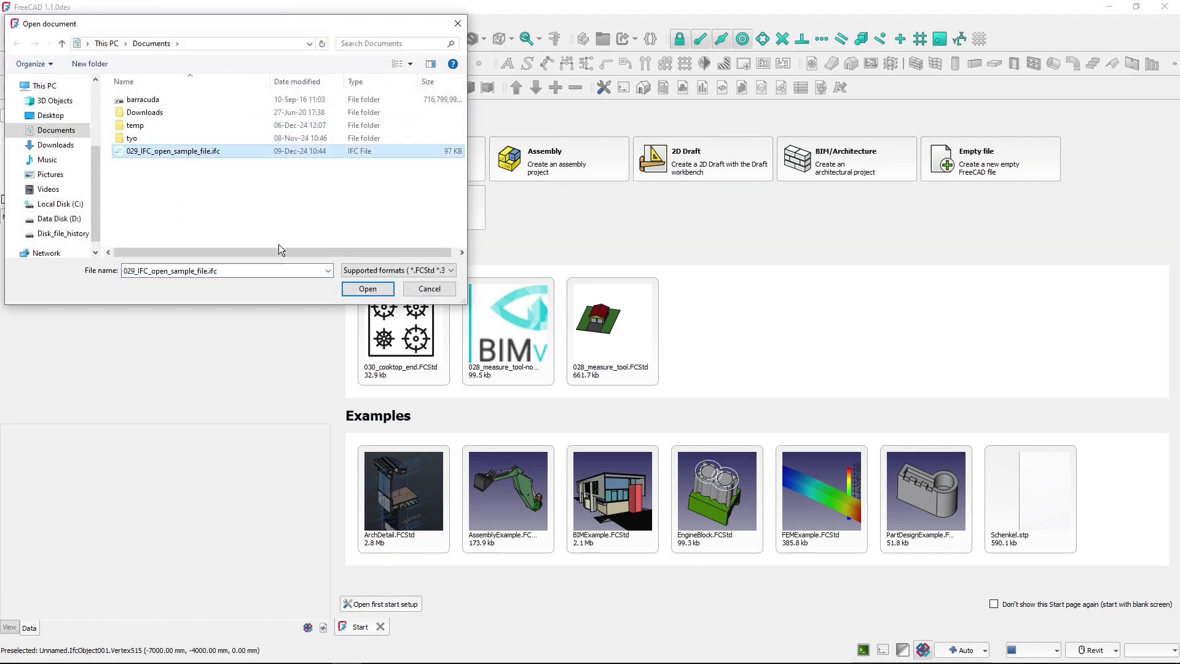
{"action": "left_click", "coordinate": [367, 288]}
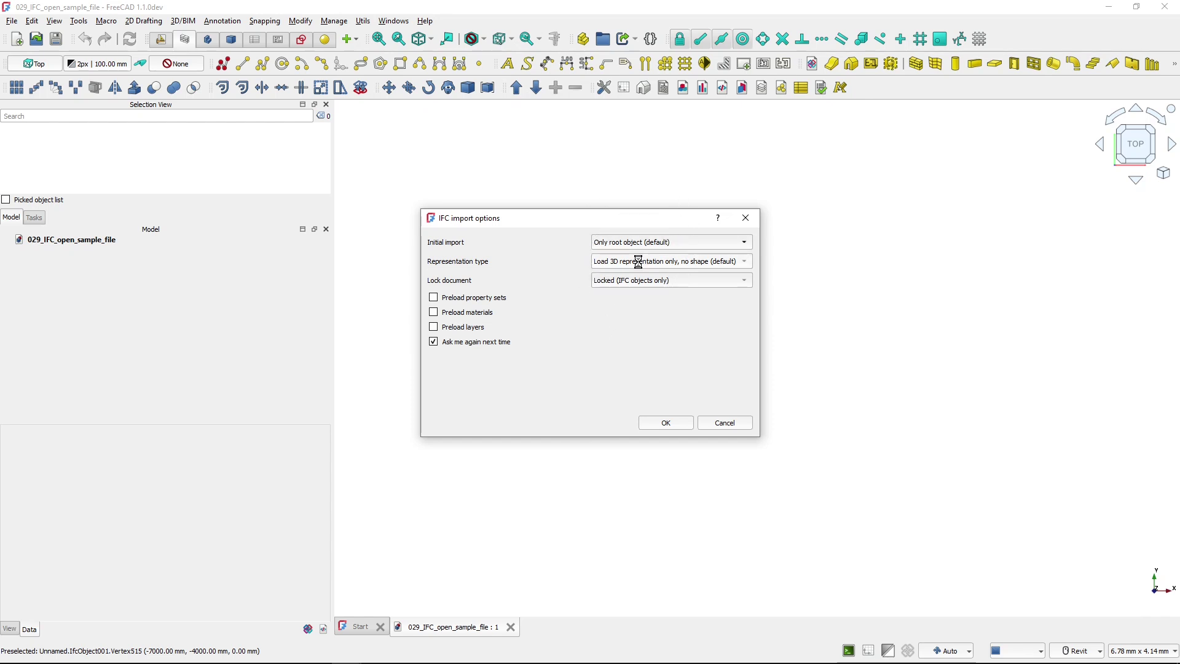
Import the IFC file with initial import set to All individual IFC objects and representation type set to Load the shape (slower)
{"action": "left_click", "coordinate": [740, 241]}
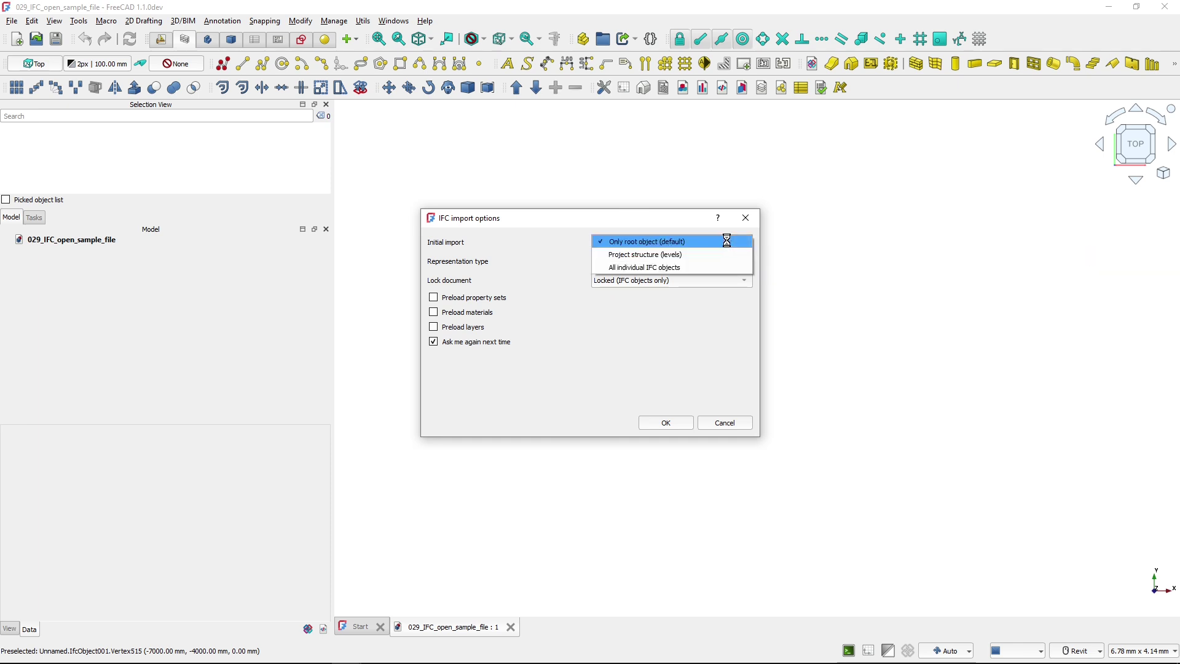
{"action": "left_click", "coordinate": [658, 241]}
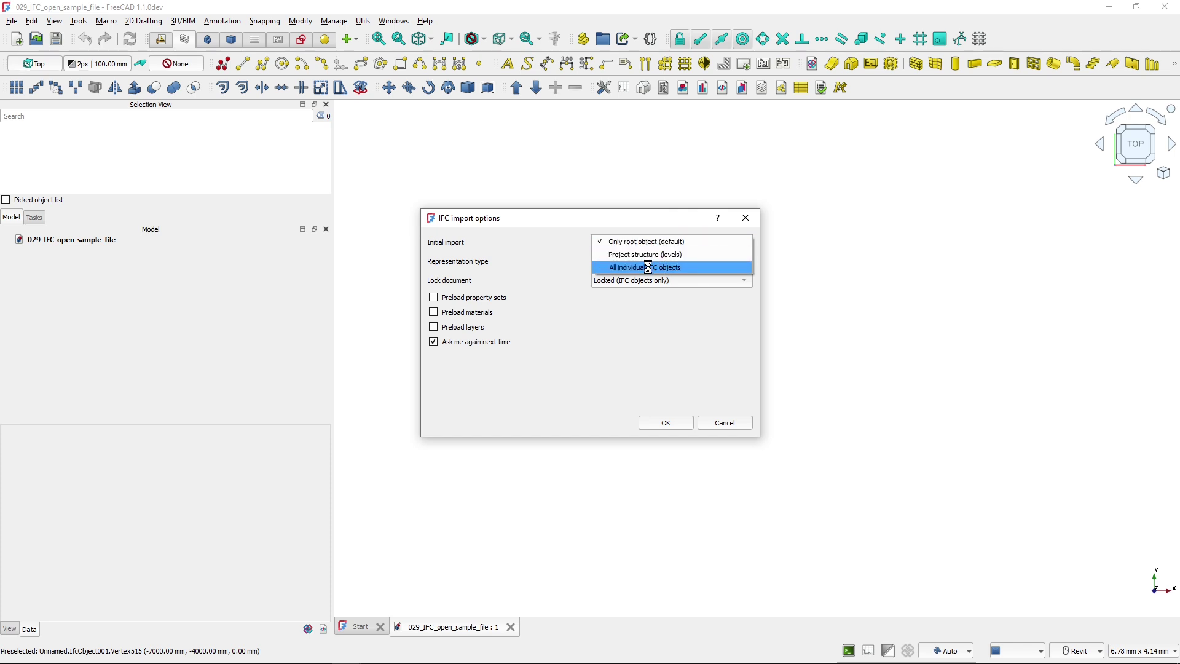
{"action": "left_click", "coordinate": [684, 267]}
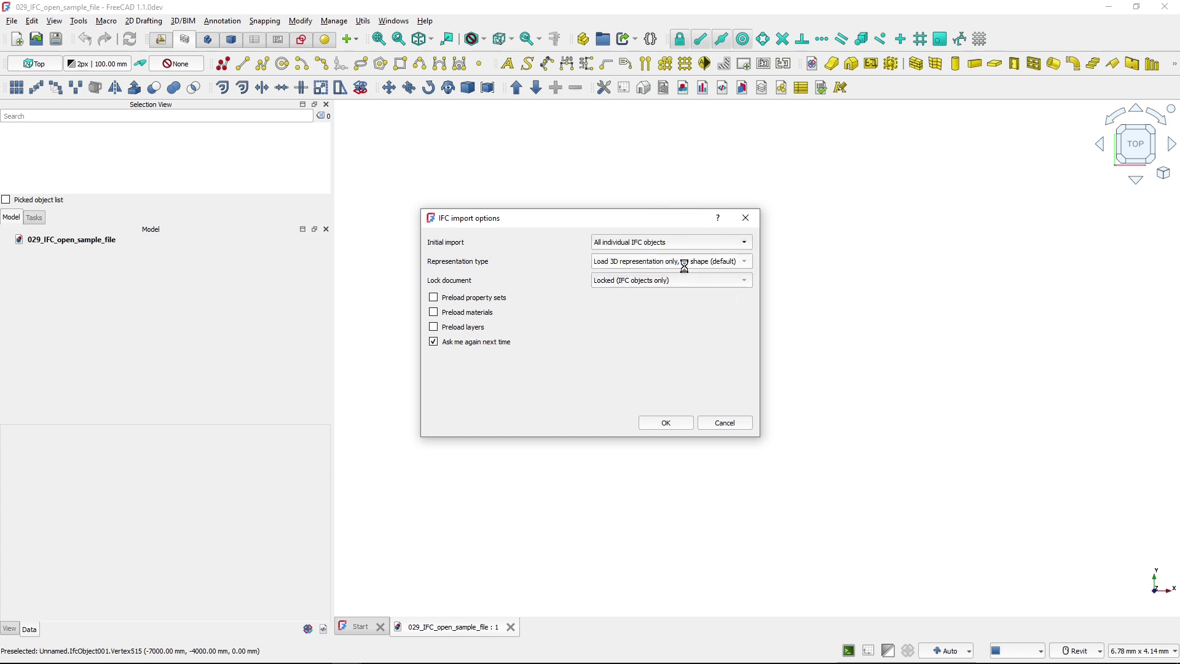
{"action": "left_click", "coordinate": [743, 262]}
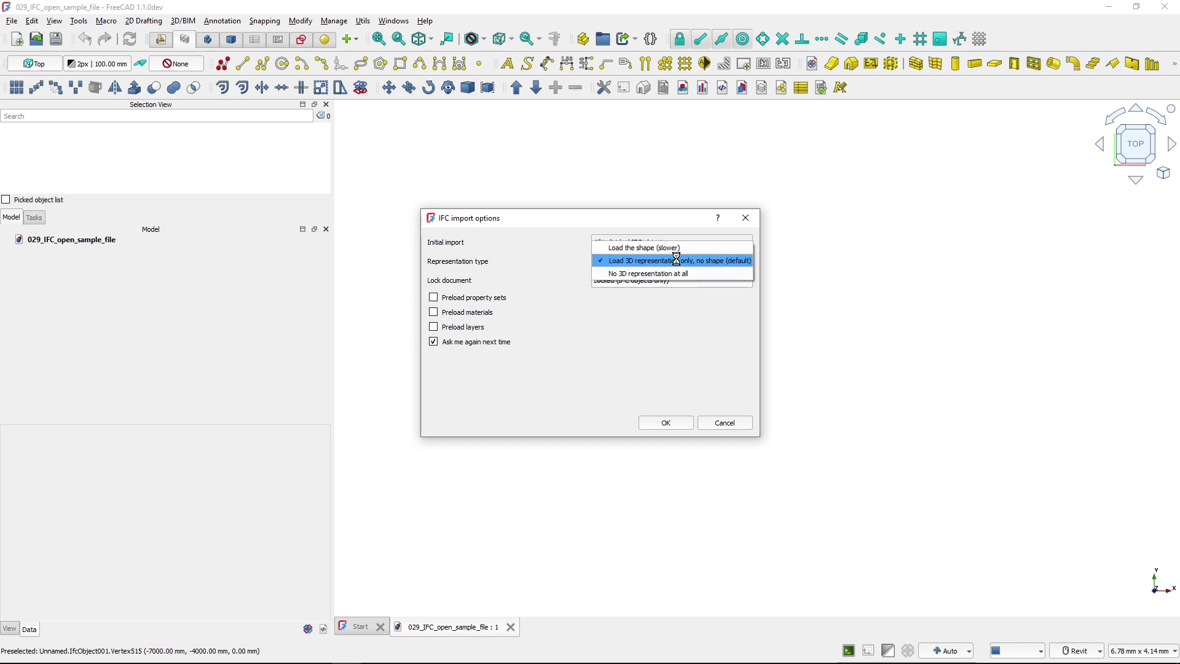
{"action": "left_click", "coordinate": [660, 248]}
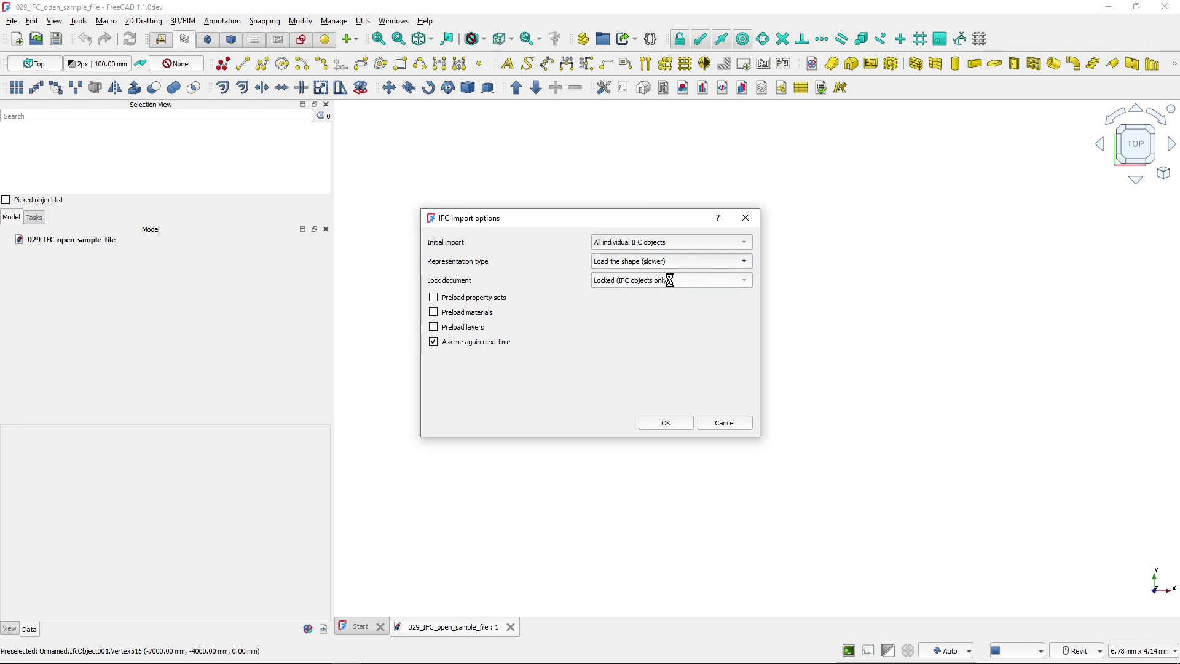
{"action": "left_click", "coordinate": [667, 422]}
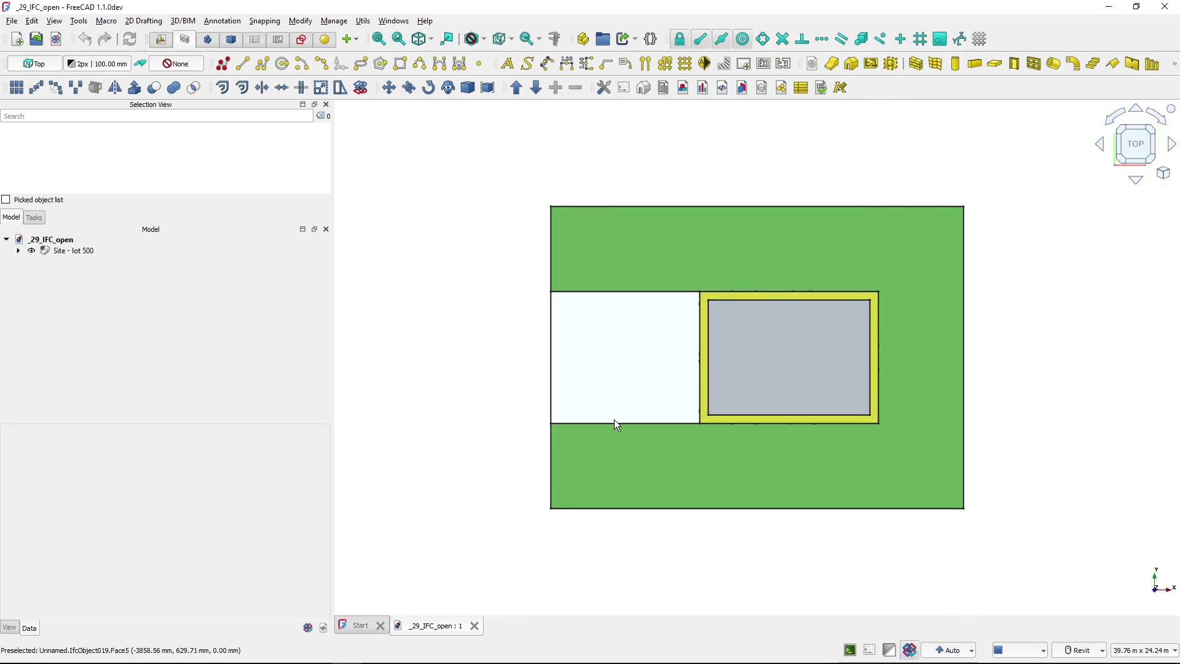
{"action": "middle_click_drag", "start_coordinate": [642, 490], "coordinate": [732, 397], "text": "shift"}
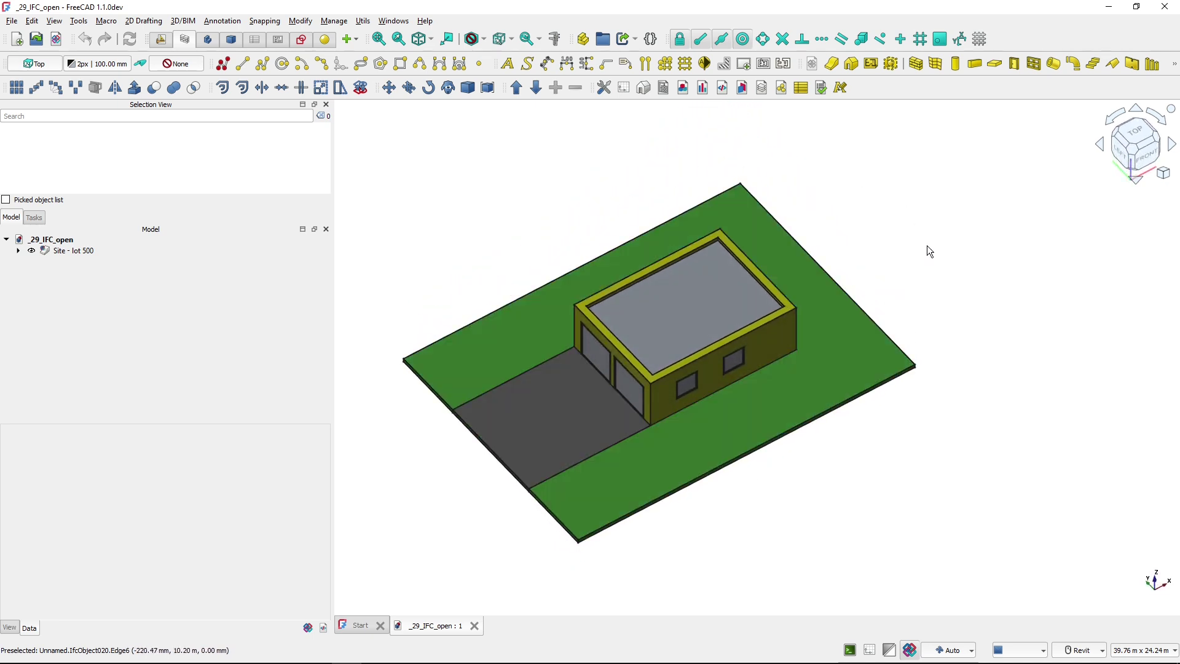
Select the _29_IFC_open document and review its properties, such as the IFC file path and label
{"action": "left_click", "coordinate": [909, 651]}
{"action": "left_click", "coordinate": [50, 240]}
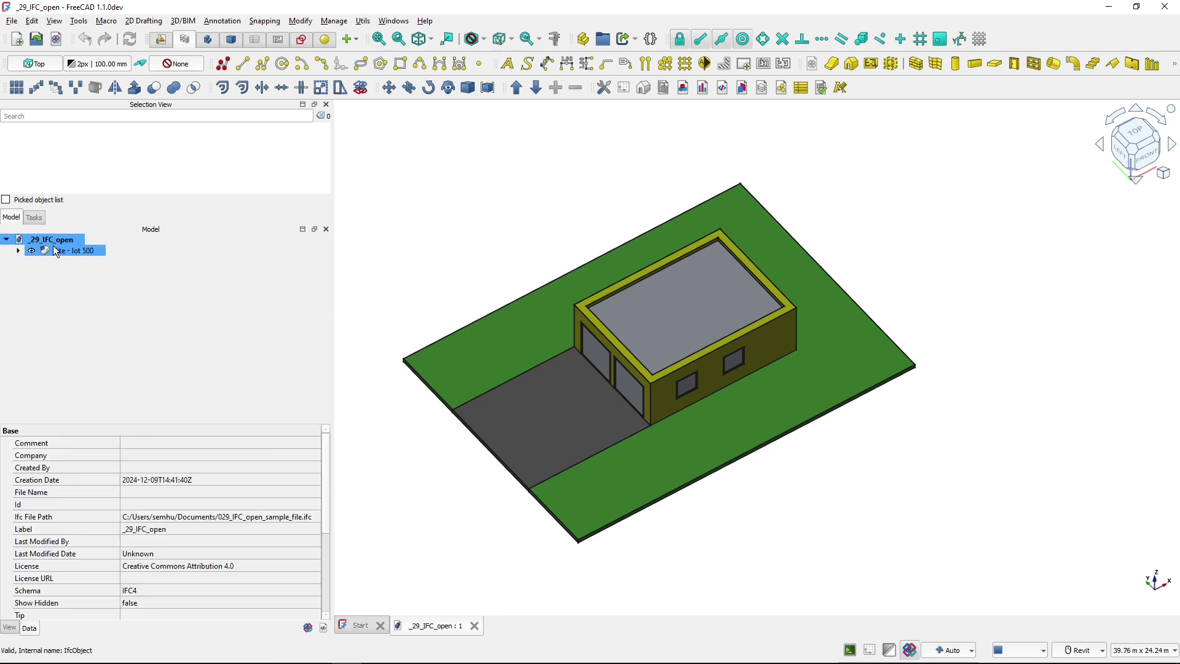
{"action": "left_click", "coordinate": [54, 243]}
{"action": "left_click", "coordinate": [55, 245]}
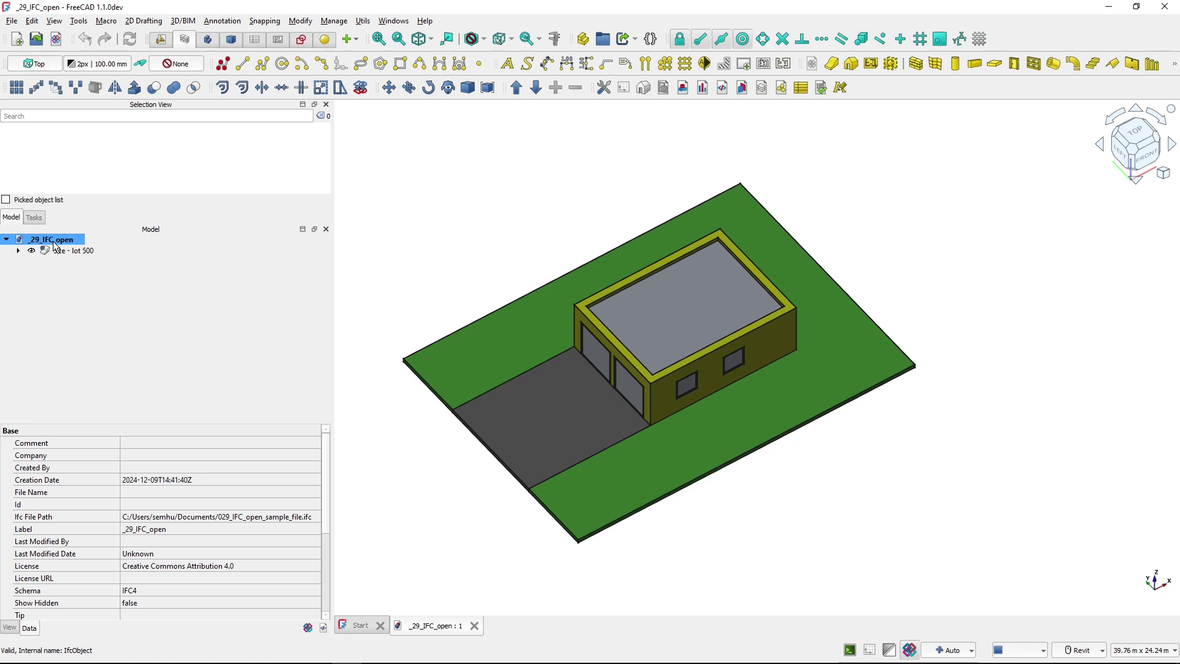
{"action": "left_click", "coordinate": [154, 531]}
{"action": "left_click", "coordinate": [154, 531]}
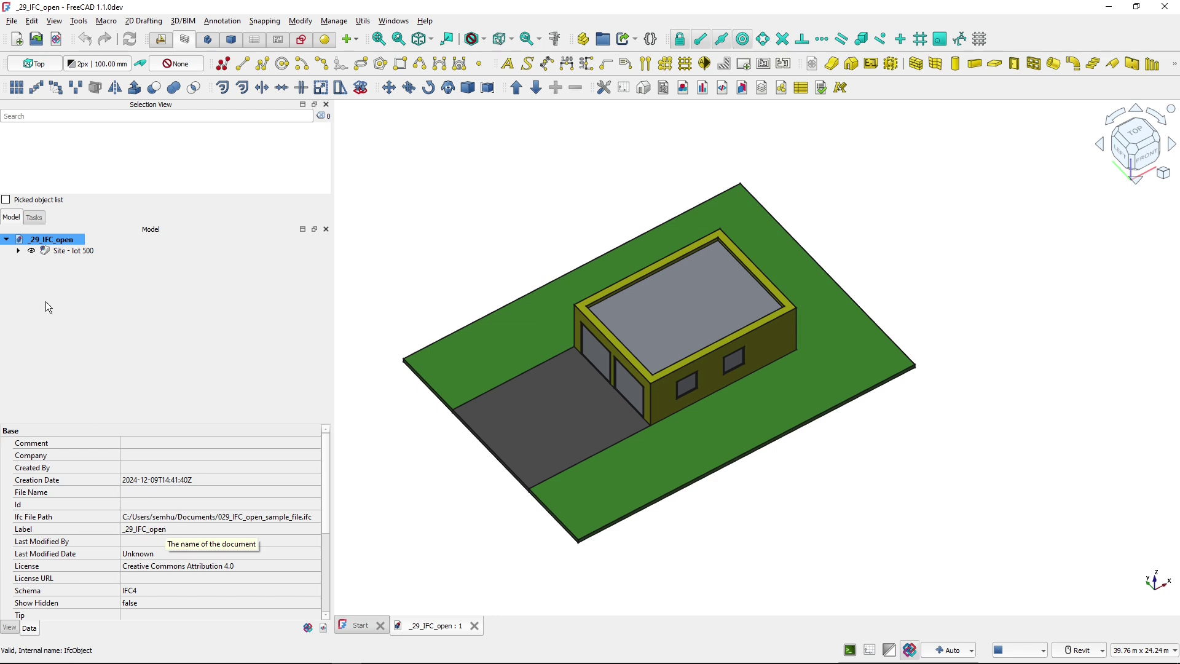
Expand the site and garage down to the Level 01 objects, and check the outside wall by hiding and showing it
{"action": "left_click", "coordinate": [18, 250]}
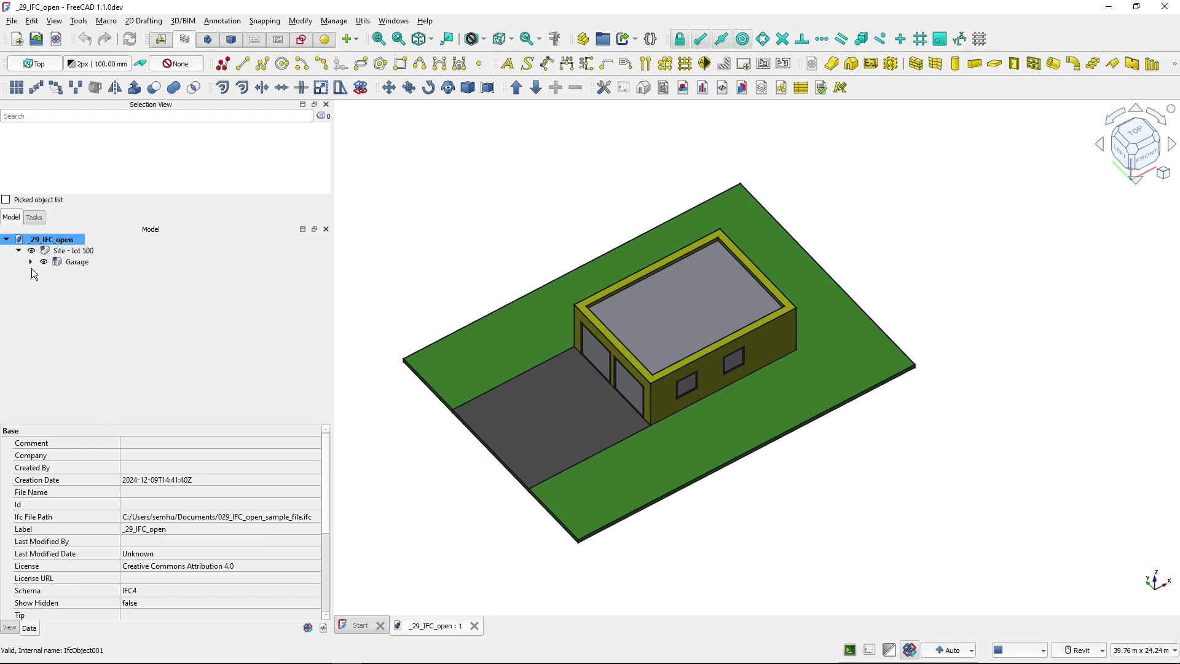
{"action": "left_click", "coordinate": [30, 261]}
{"action": "left_click", "coordinate": [42, 273]}
{"action": "left_click", "coordinate": [119, 330]}
{"action": "left_click", "coordinate": [110, 295]}
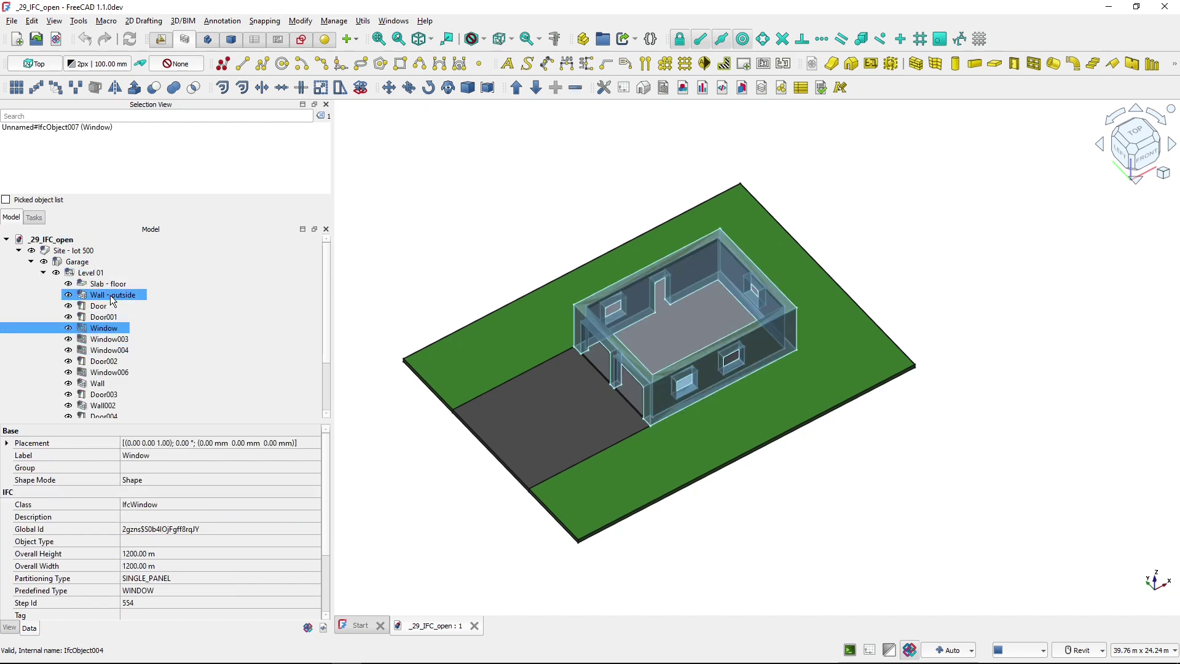
{"action": "key", "text": "space"}
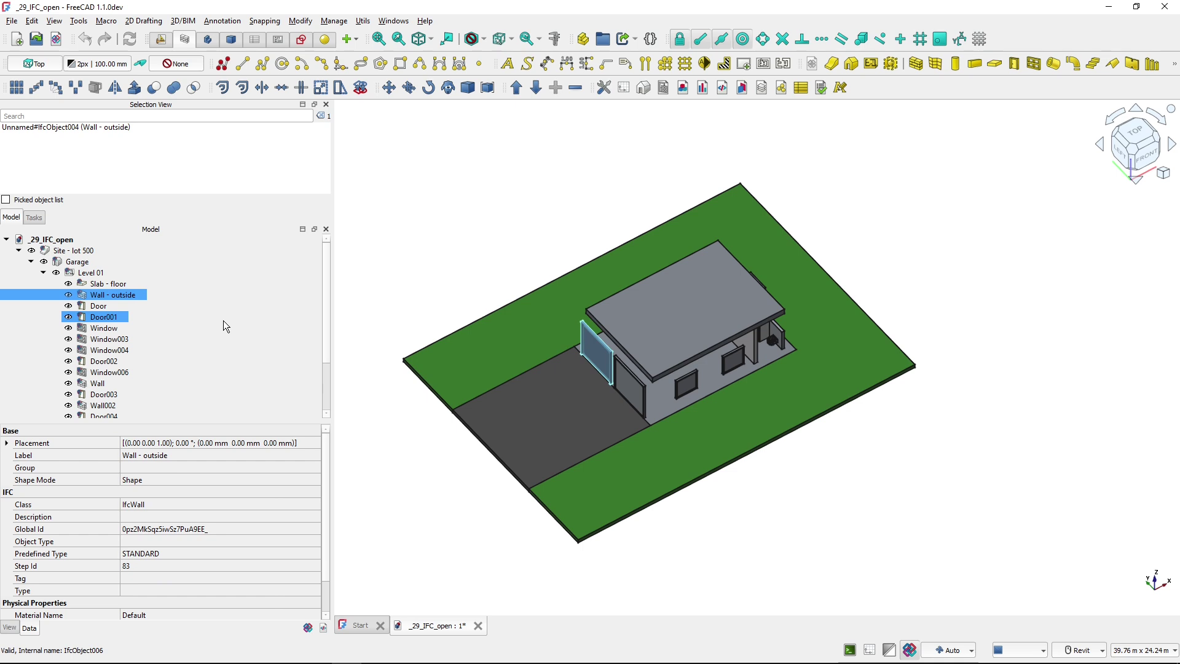
{"action": "key", "text": "space"}
{"action": "left_click", "coordinate": [448, 273]}
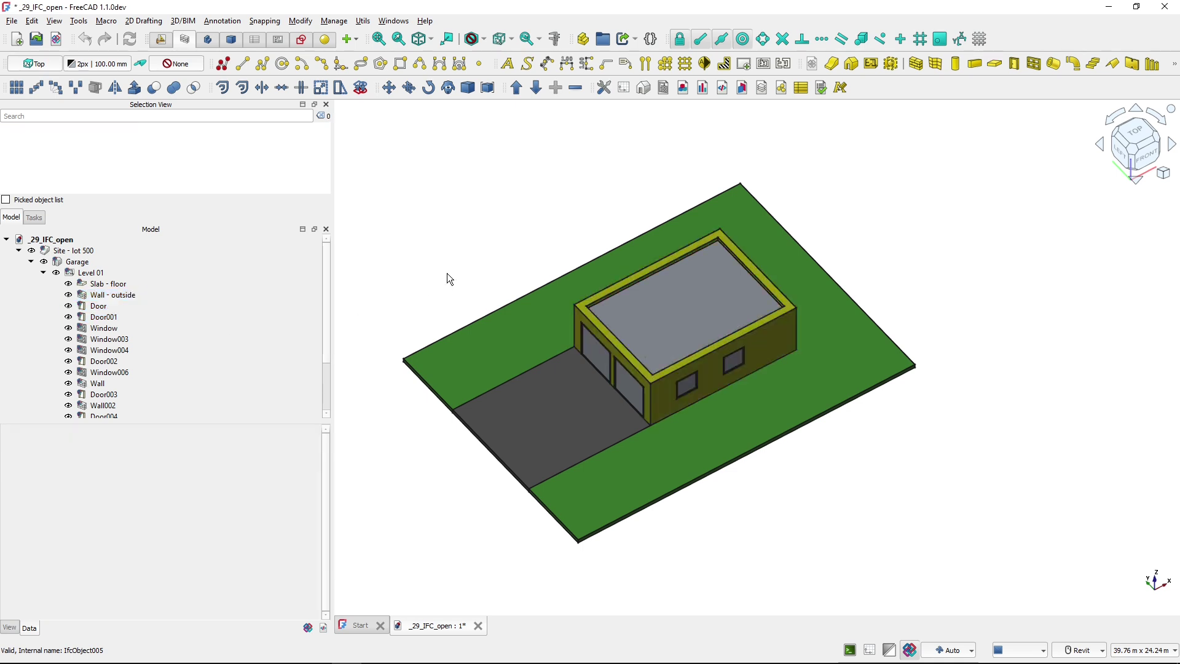
Draw a straight wall about 11.26 m long, 200 mm wide and 3000 mm high outside the plot, and locate it in the model tree
{"action": "middle_click_drag", "start_coordinate": [510, 359], "coordinate": [565, 332], "text": "shift"}
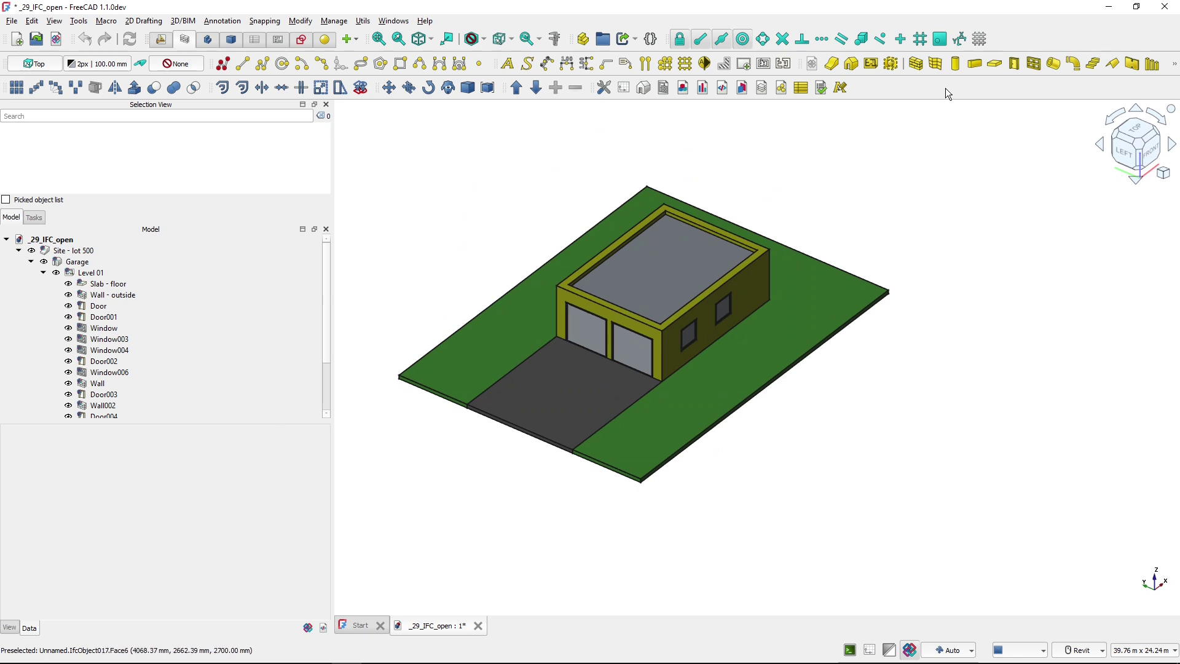
{"action": "left_click", "coordinate": [916, 63]}
{"action": "left_click", "coordinate": [811, 483]}
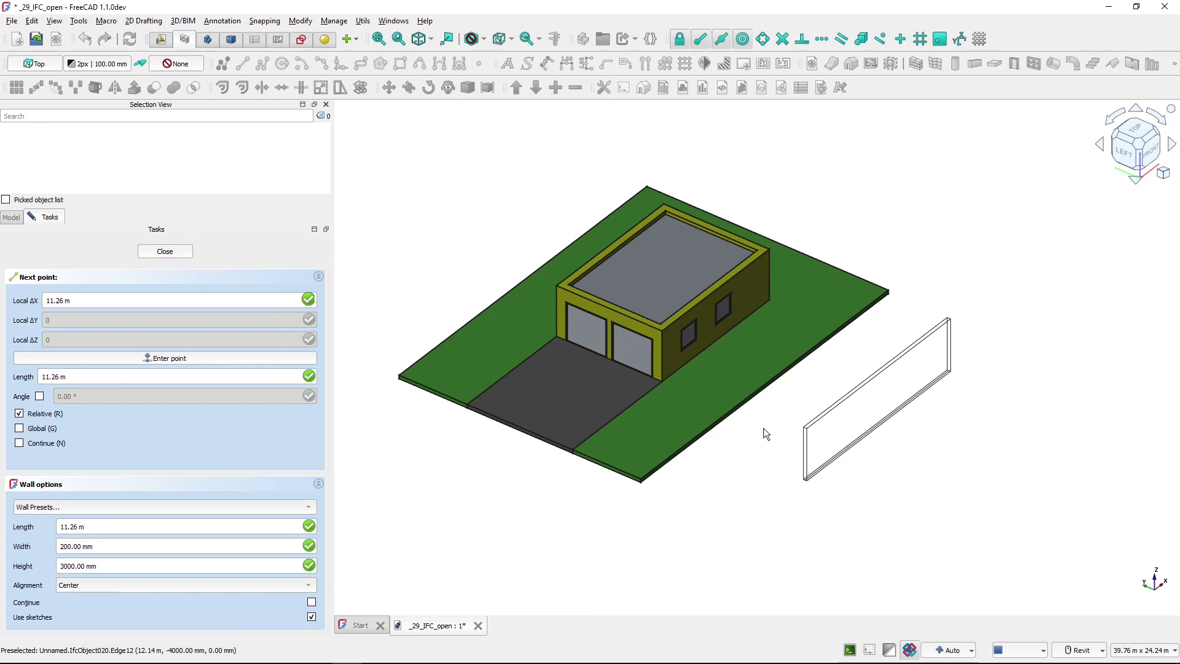
{"action": "key", "text": "Return"}
{"action": "scroll", "coordinate": [46, 293], "scroll_direction": "down", "scroll_amount": 3}
{"action": "left_click", "coordinate": [61, 405]}
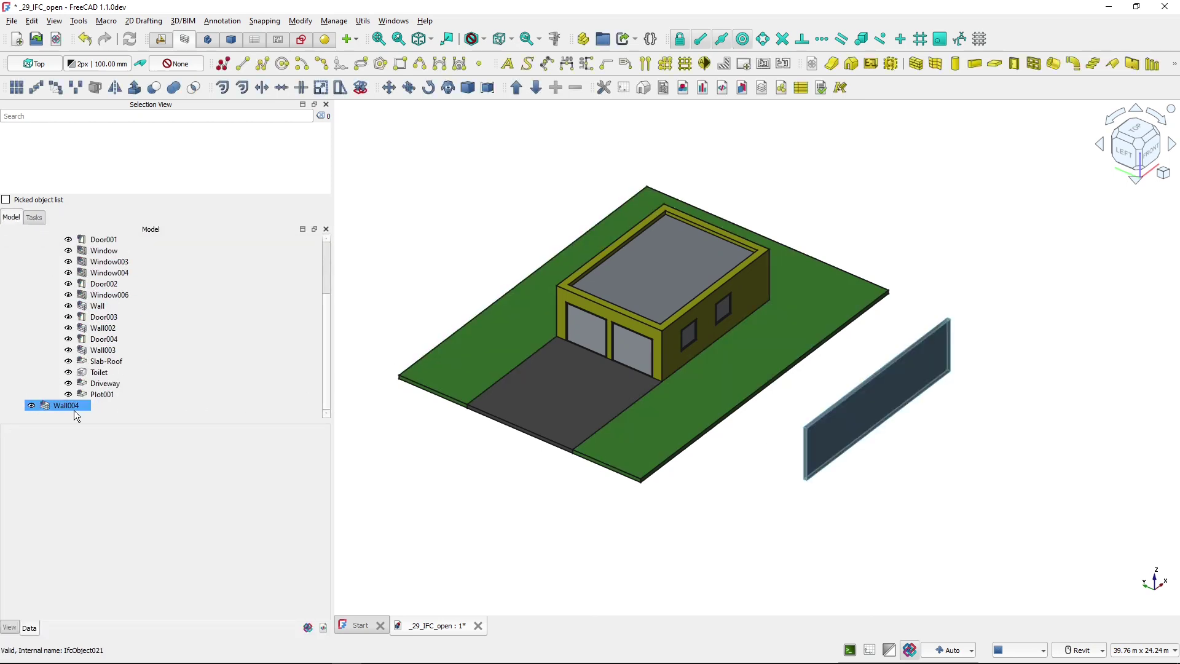
{"action": "left_click", "coordinate": [418, 503]}
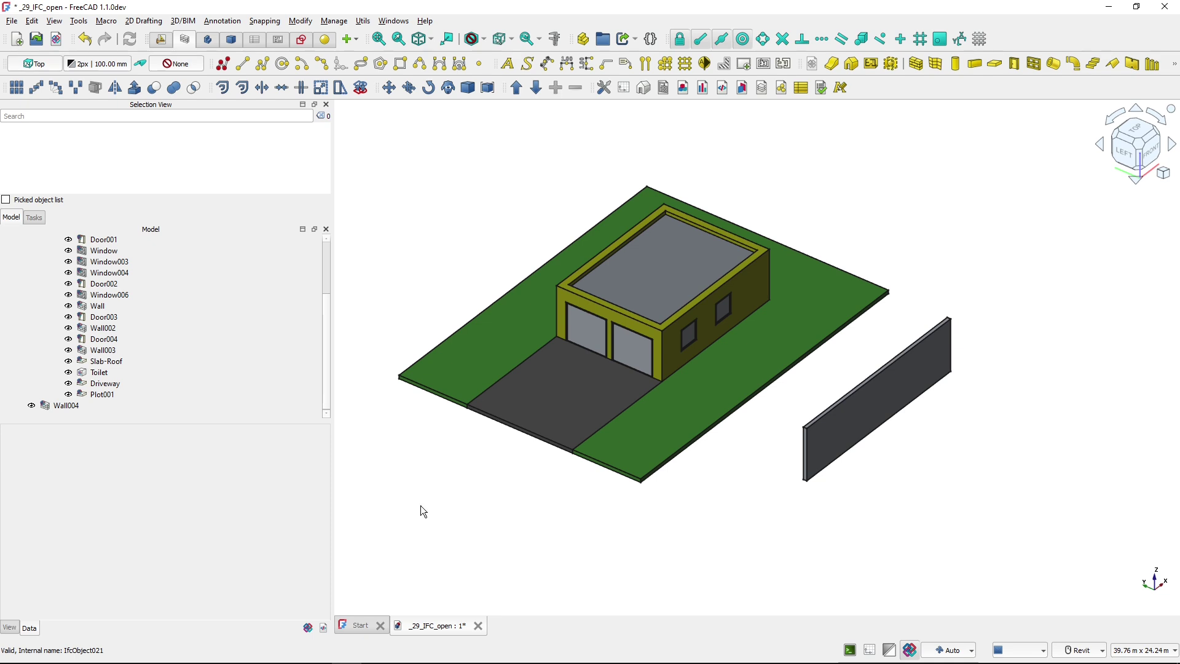
Check the IFC saving commands and review the site, building, level and individual elements in the model tree
{"action": "left_click", "coordinate": [12, 21]}
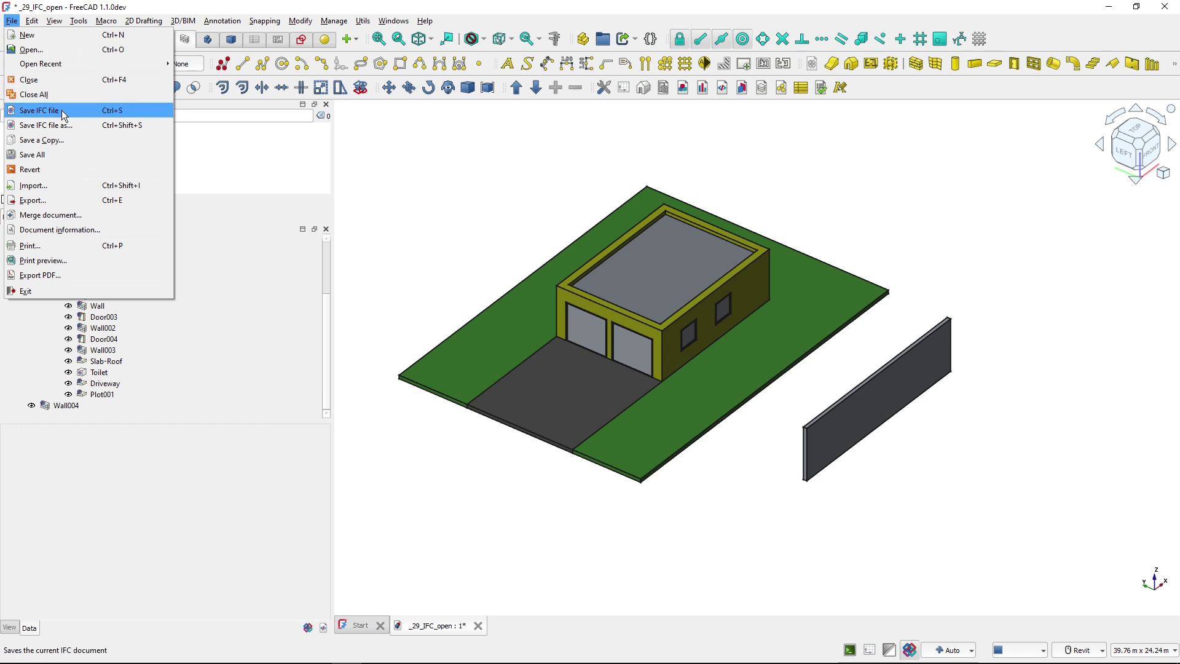
{"action": "left_click", "coordinate": [390, 146]}
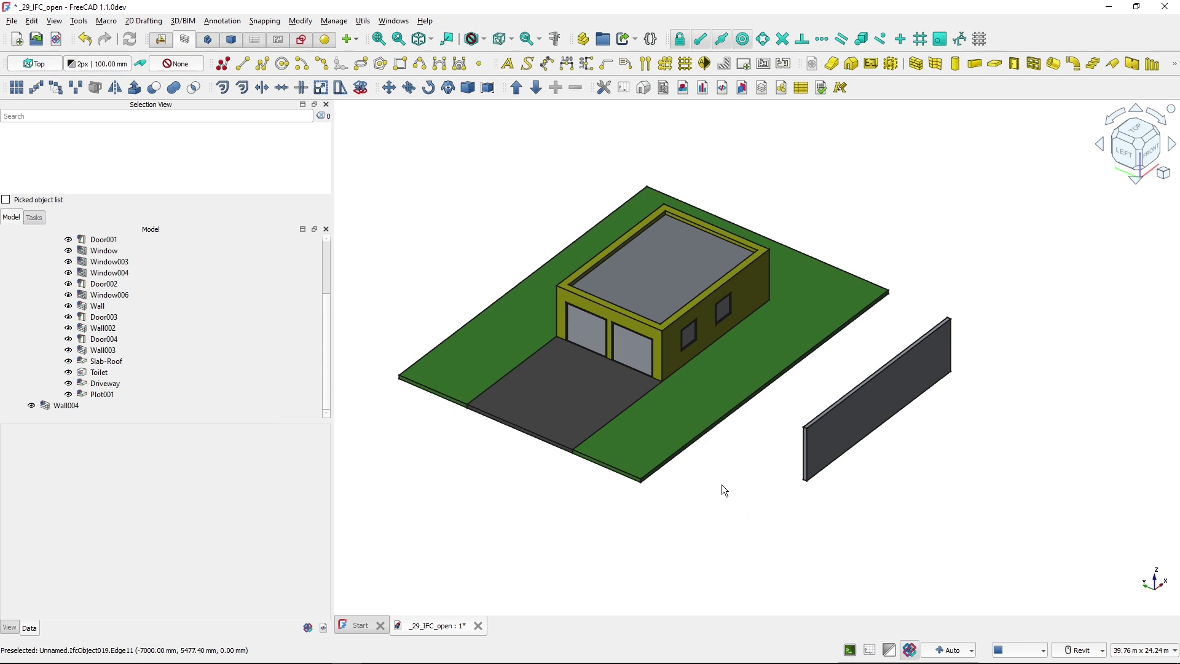
{"action": "scroll", "coordinate": [322, 369], "scroll_direction": "up", "scroll_amount": 3}
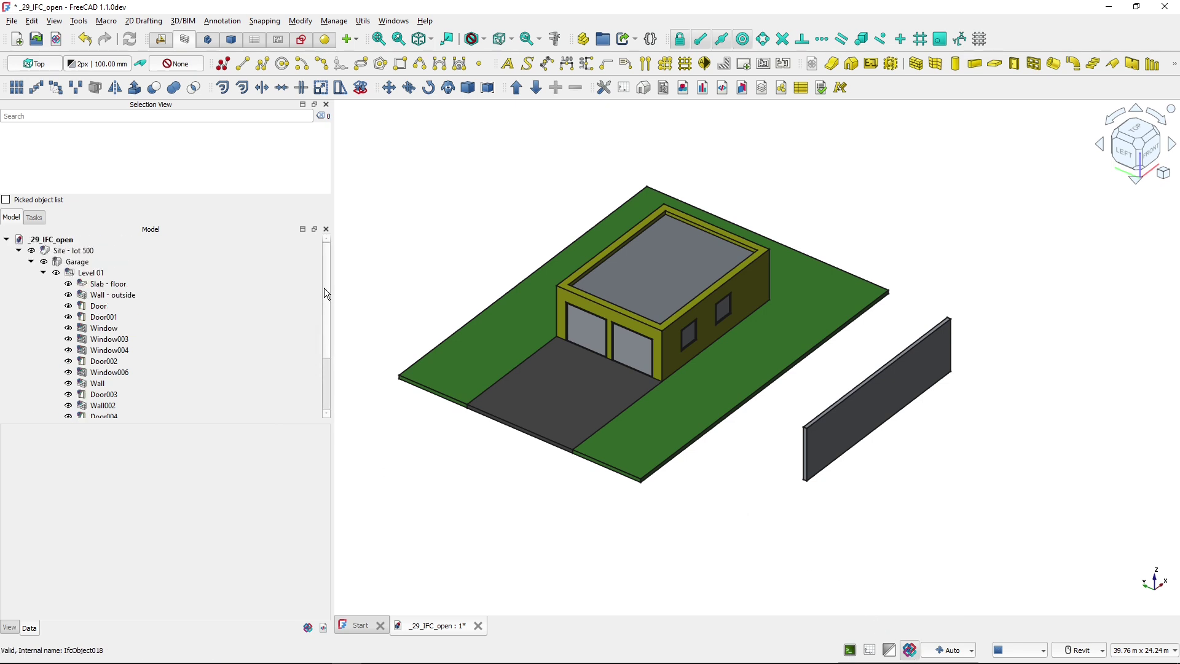
{"action": "left_click", "coordinate": [238, 302]}
{"action": "left_click", "coordinate": [55, 252]}
{"action": "left_click", "coordinate": [132, 263]}
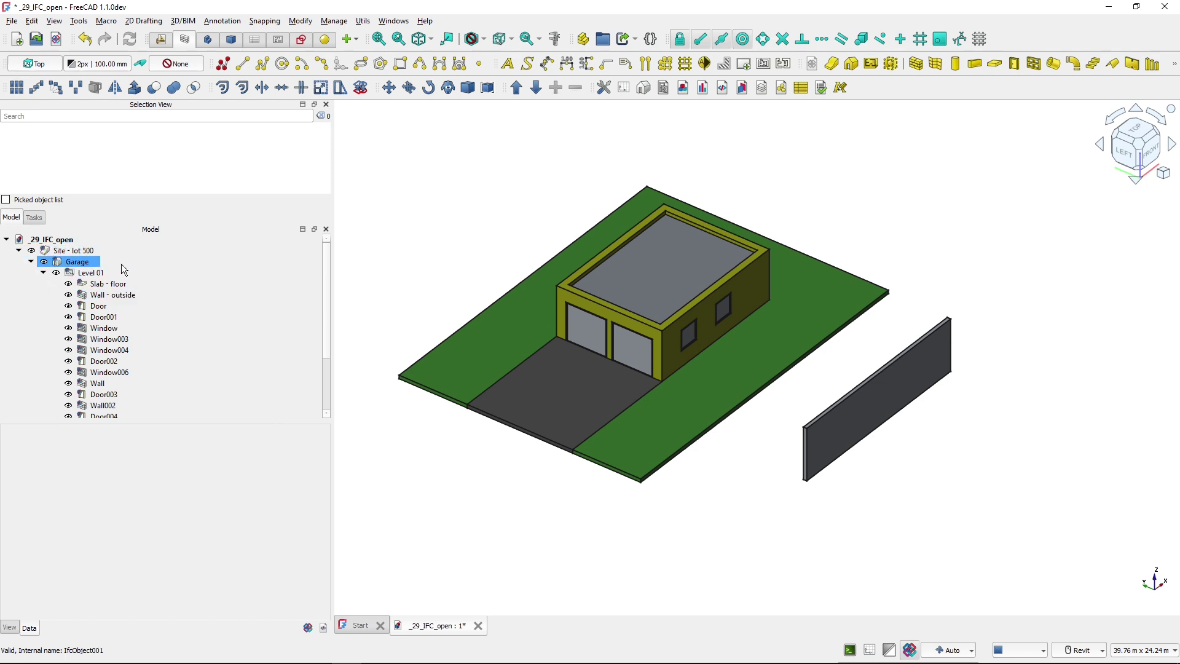
{"action": "left_click", "coordinate": [98, 283]}
{"action": "left_click", "coordinate": [99, 305]}
{"action": "left_click", "coordinate": [104, 350]}
{"action": "left_click", "coordinate": [108, 372]}
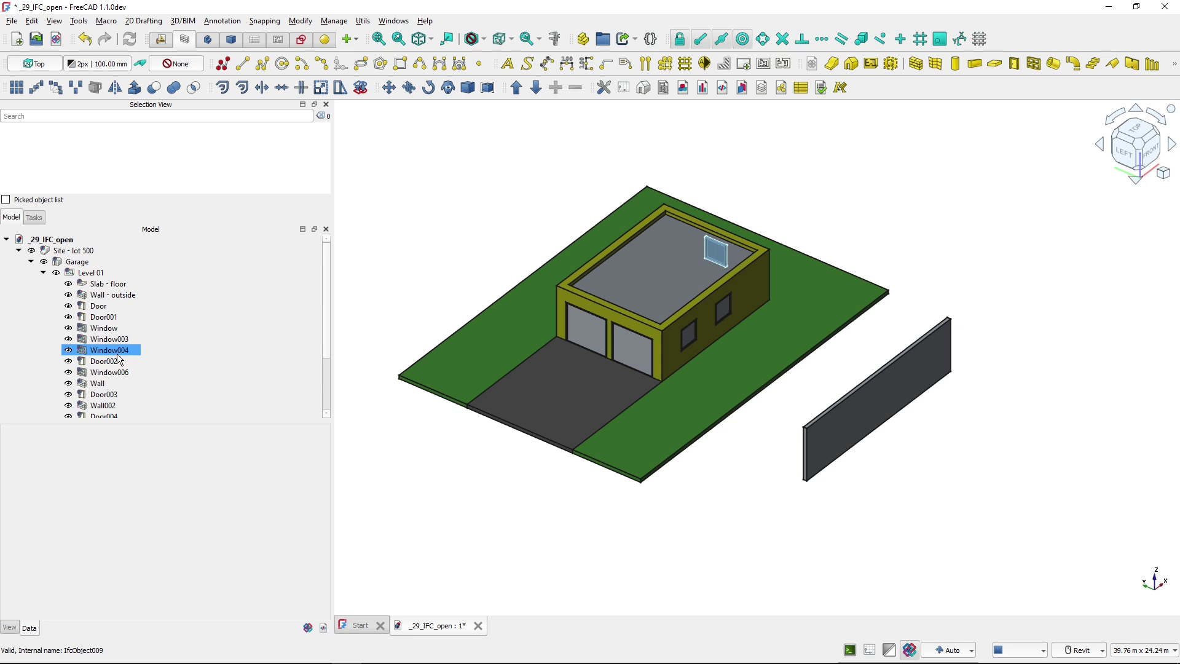
{"action": "left_click", "coordinate": [399, 511]}
Close the document without saving its changes and reopen 029_IFC_open_sample_file.ifc
{"action": "left_click", "coordinate": [478, 626]}
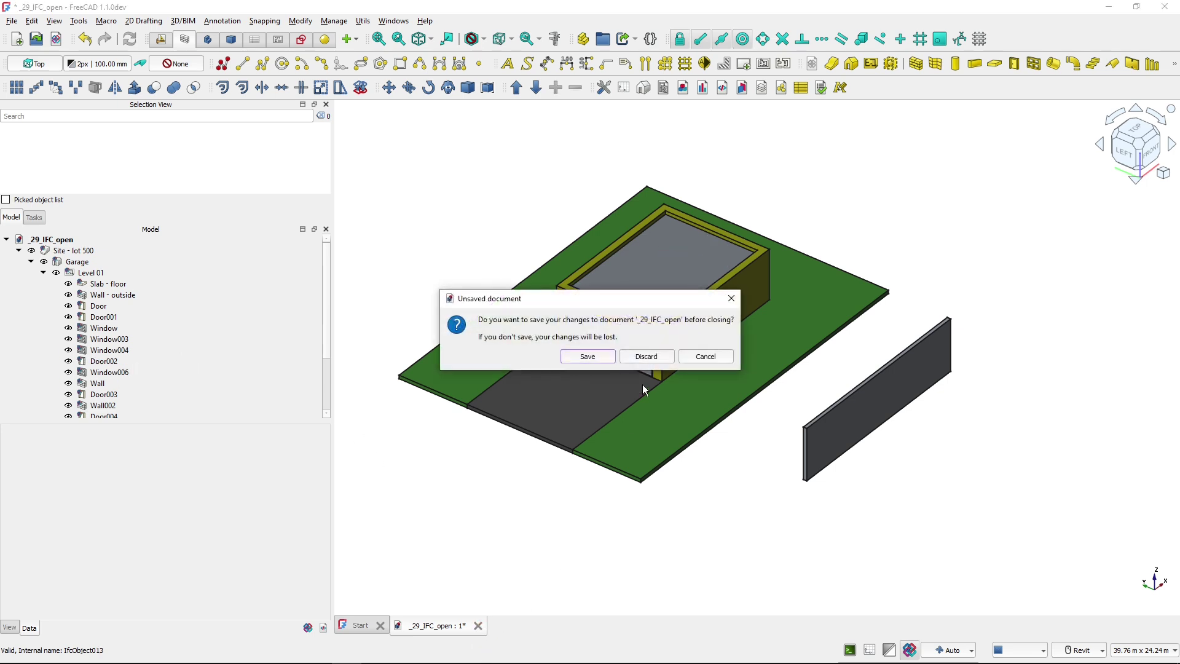
{"action": "left_click", "coordinate": [646, 359]}
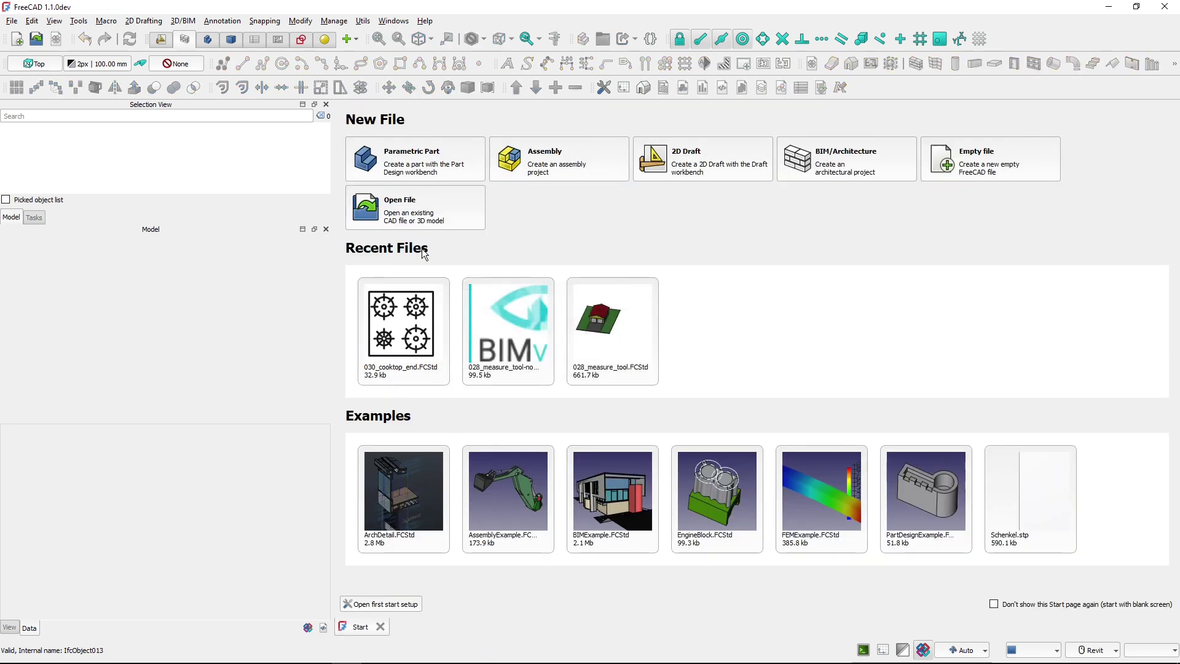
{"action": "left_click", "coordinate": [12, 21]}
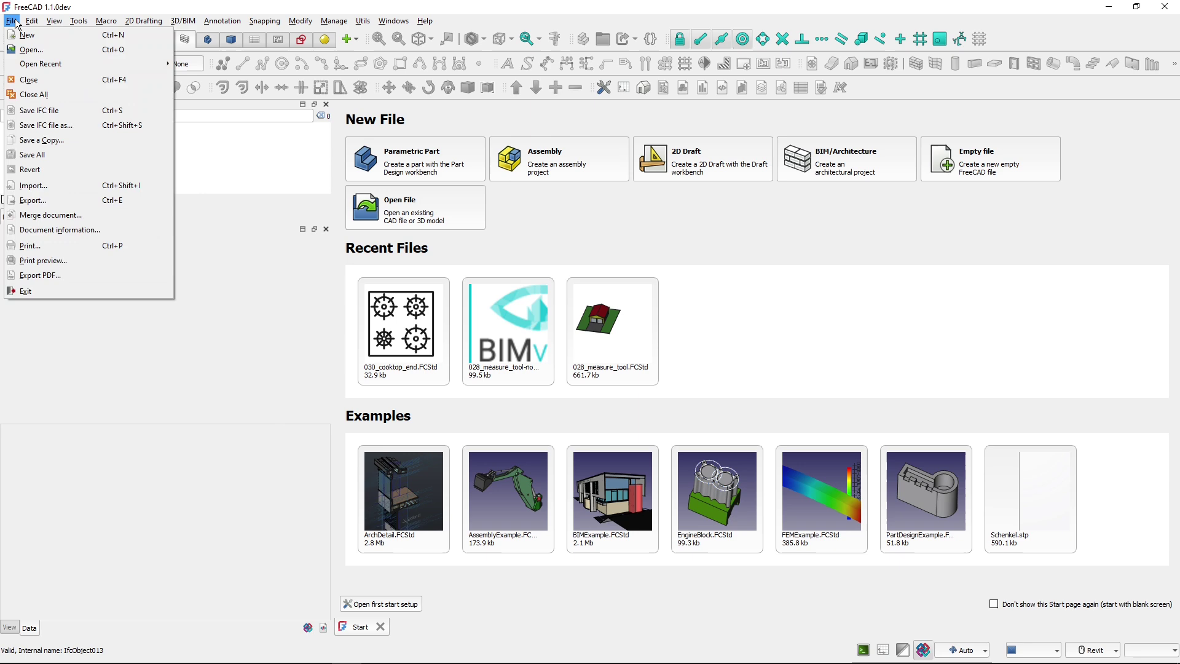
{"action": "left_click", "coordinate": [26, 51]}
{"action": "left_click", "coordinate": [180, 152]}
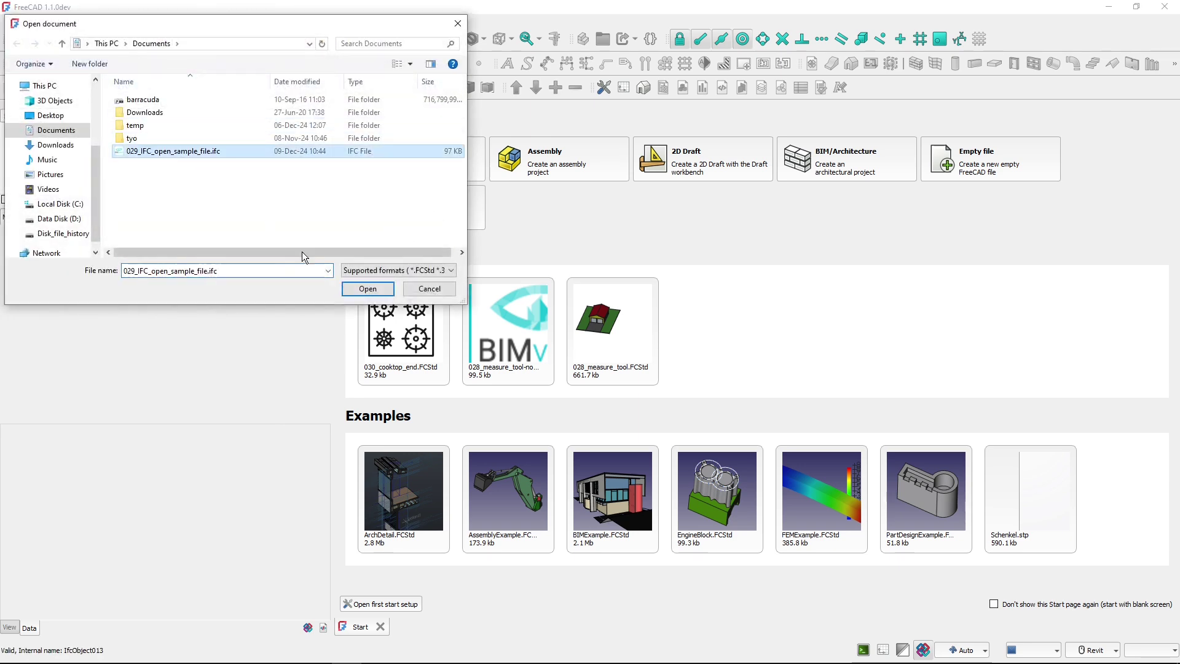
{"action": "left_click", "coordinate": [370, 290]}
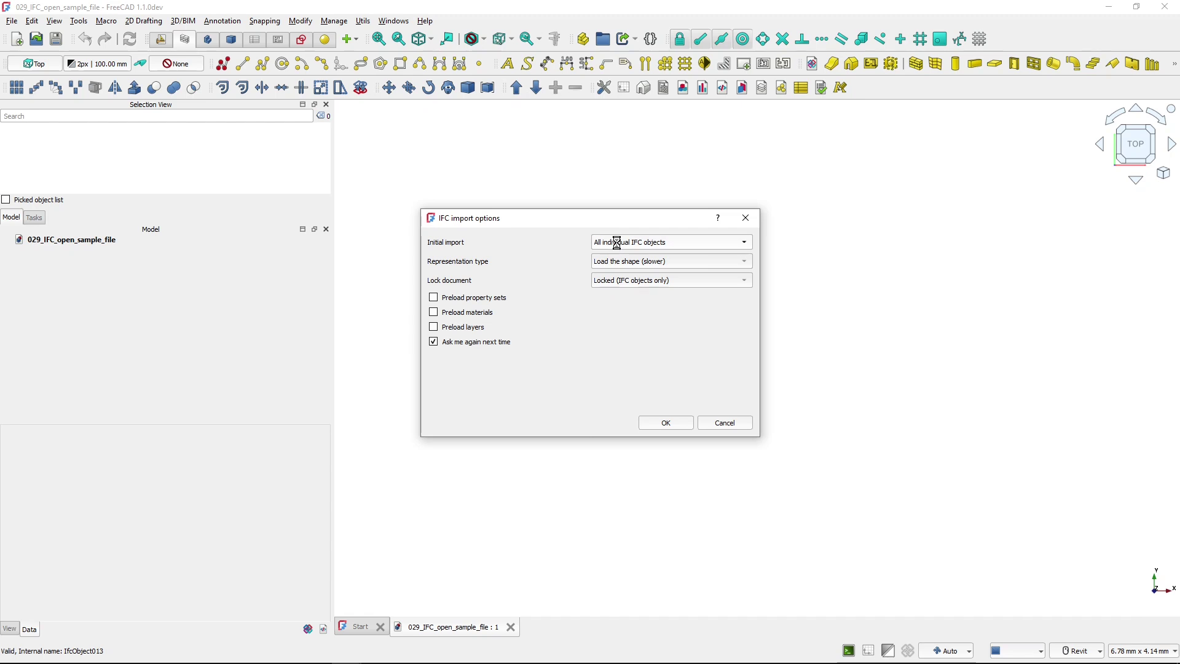
Import the IFC file with initial import set to Only root object (default)
{"action": "left_click", "coordinate": [696, 243]}
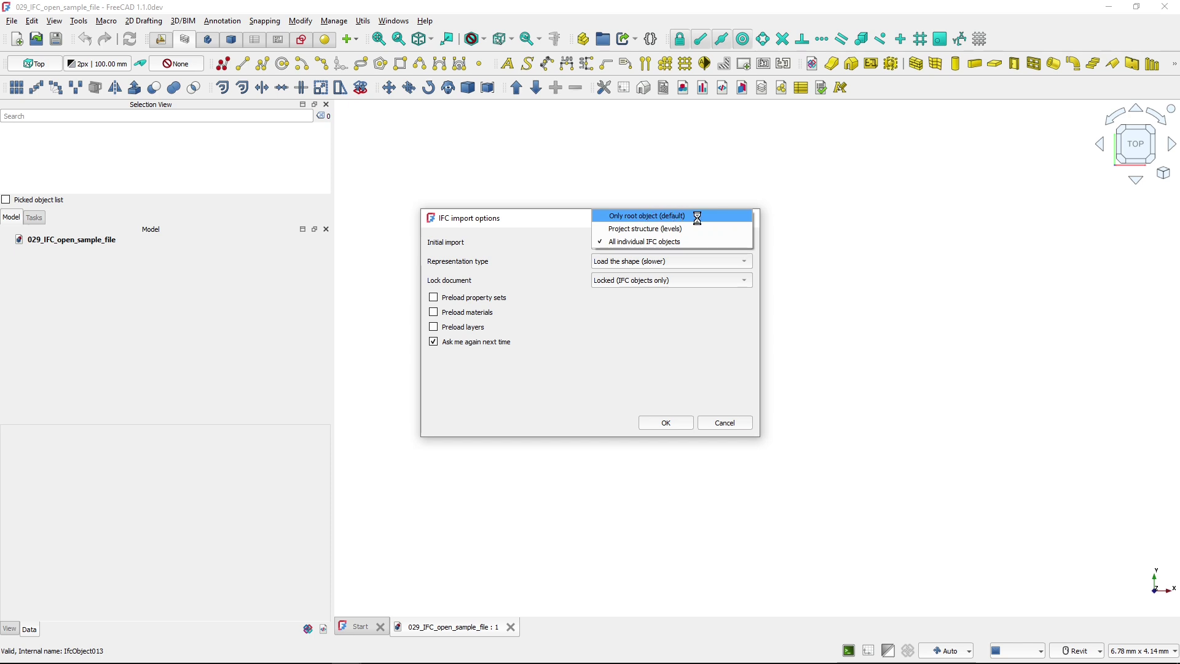
{"action": "left_click", "coordinate": [697, 216]}
{"action": "left_click", "coordinate": [665, 423]}
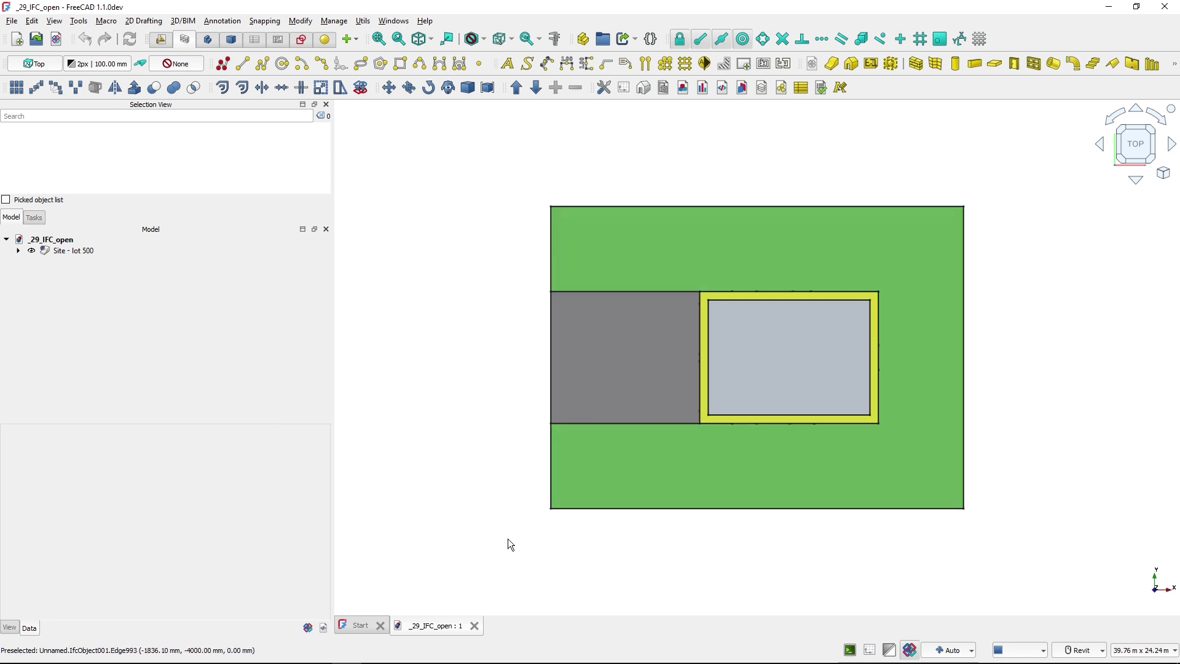
{"action": "key", "text": "0"}
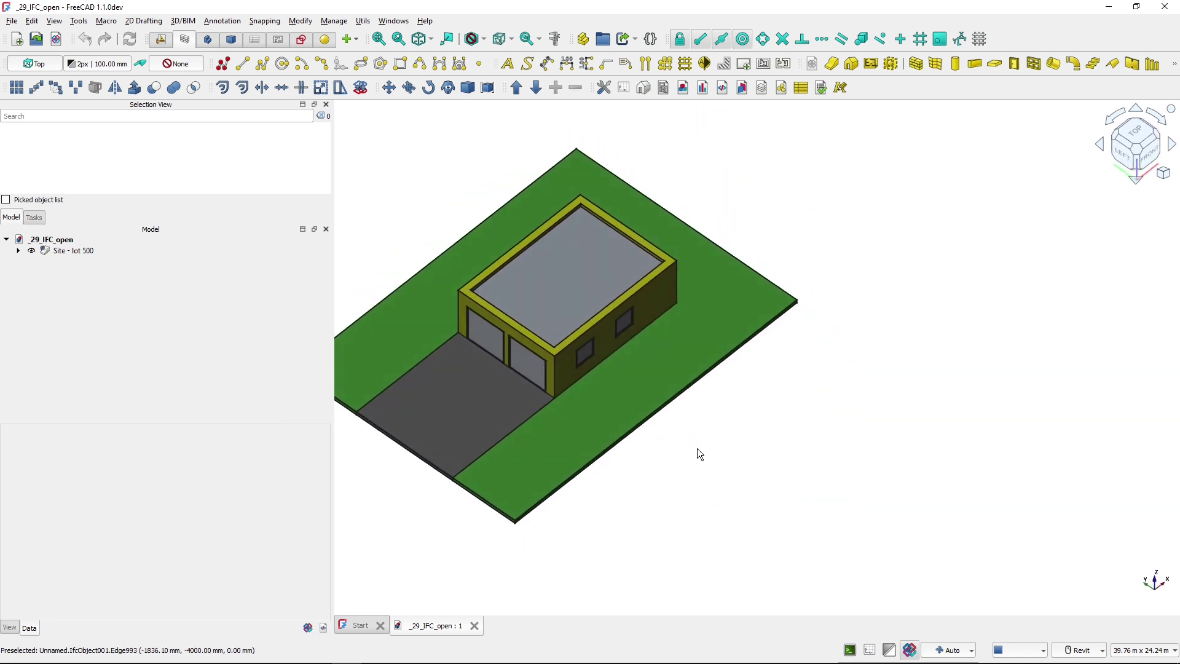
Expand Site - lot 500 in the model tree and load the contents of the Garage building
{"action": "middle_click_drag", "start_coordinate": [696, 448], "coordinate": [933, 439]}
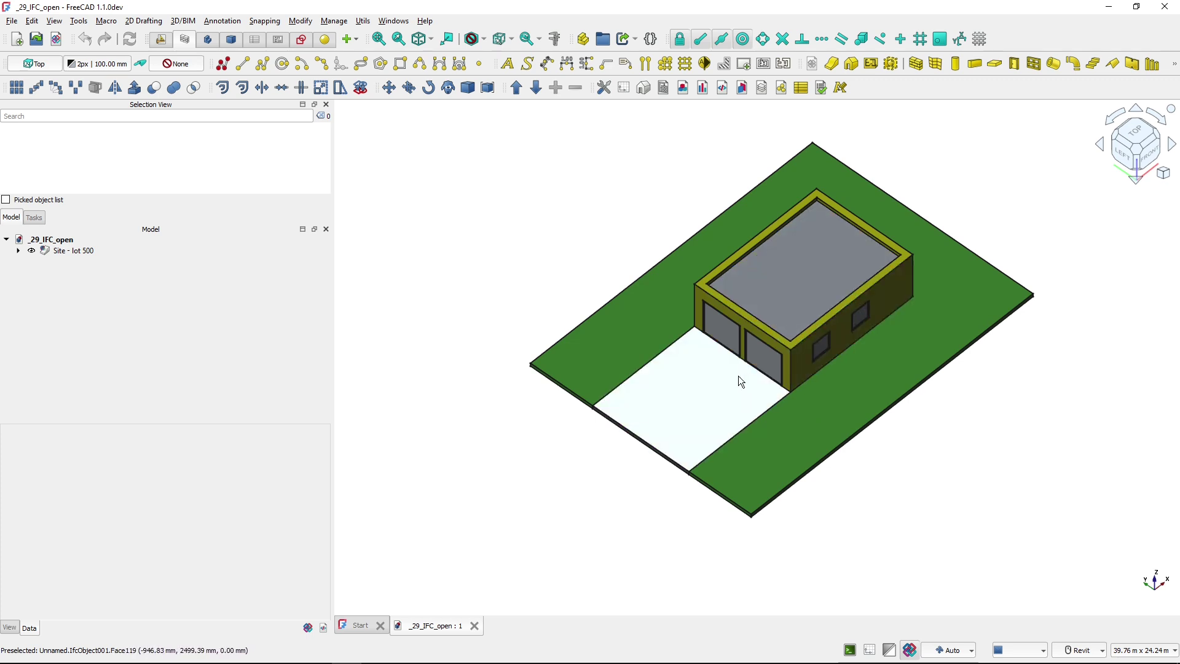
{"action": "left_click", "coordinate": [18, 251]}
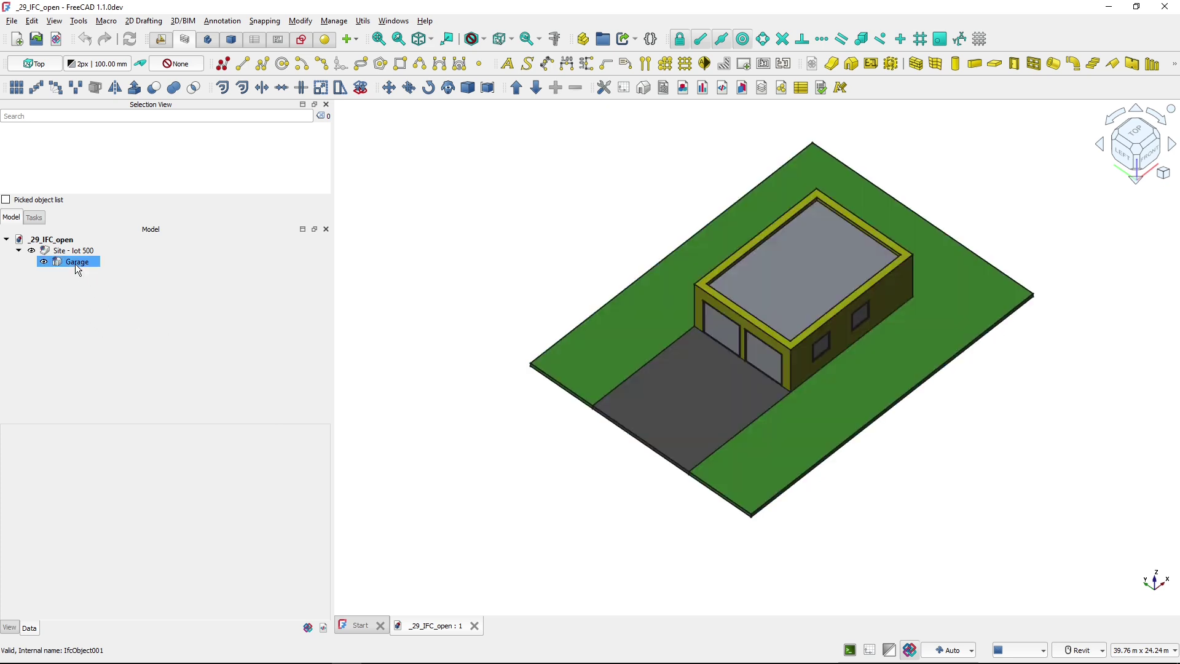
{"action": "left_click", "coordinate": [86, 264]}
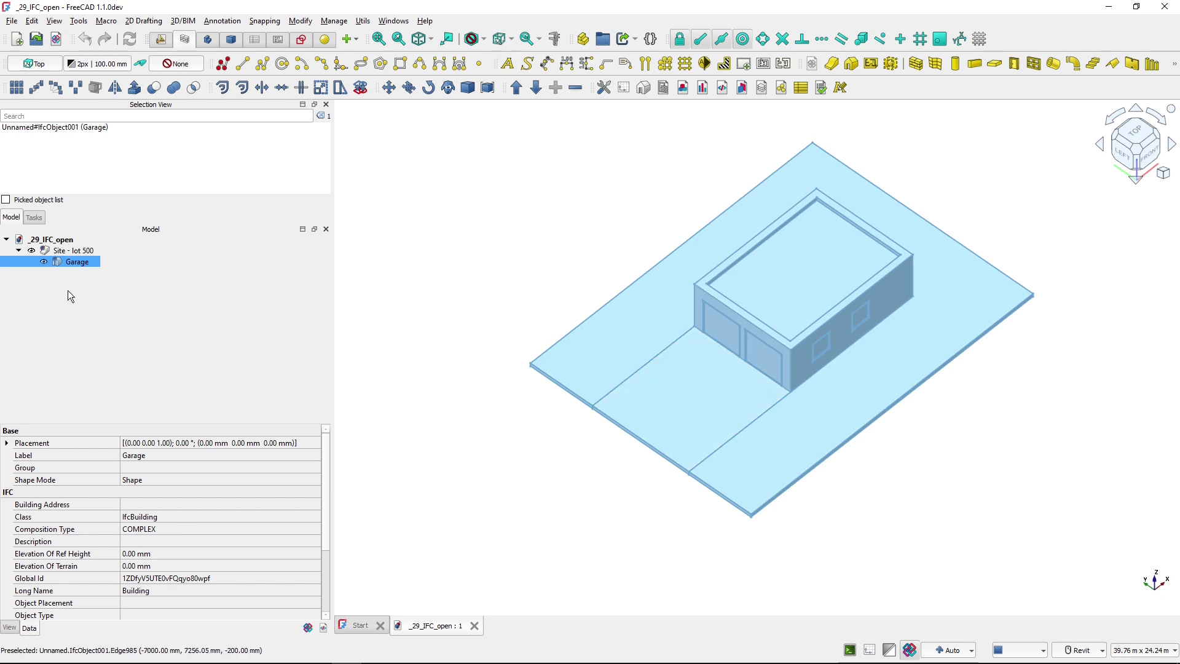
{"action": "double_click", "coordinate": [73, 263]}
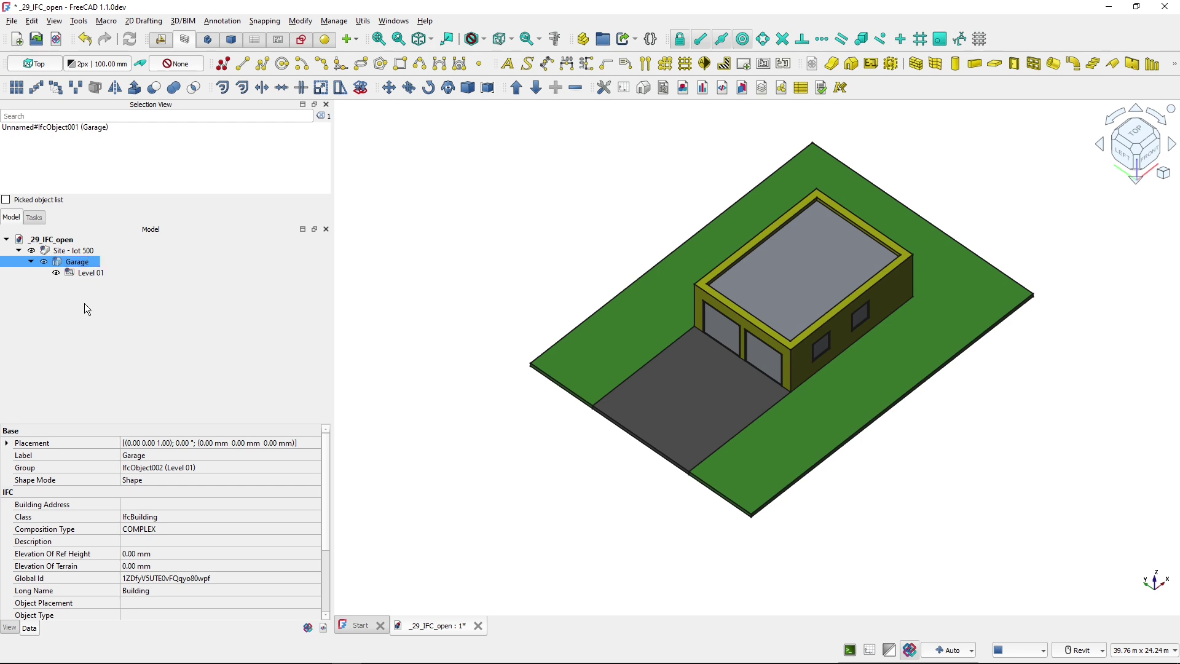
{"action": "left_click", "coordinate": [85, 305]}
Load the individual building elements contained in Level 01
{"action": "left_click", "coordinate": [76, 273]}
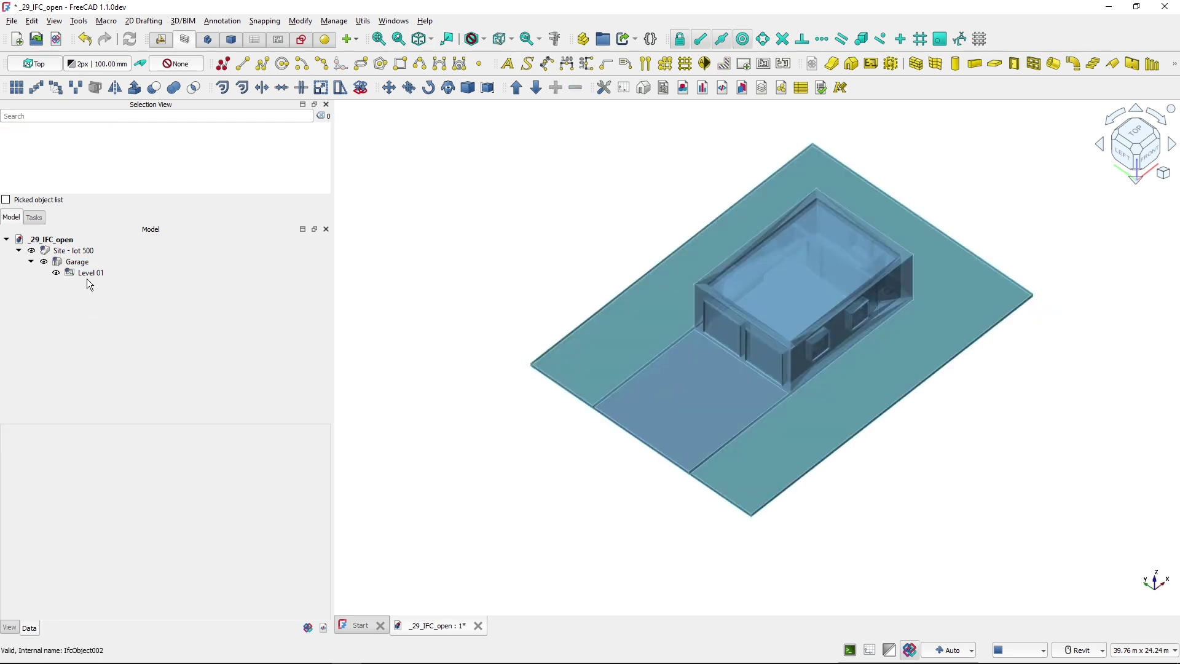
{"action": "double_click", "coordinate": [86, 273]}
{"action": "left_click", "coordinate": [88, 275]}
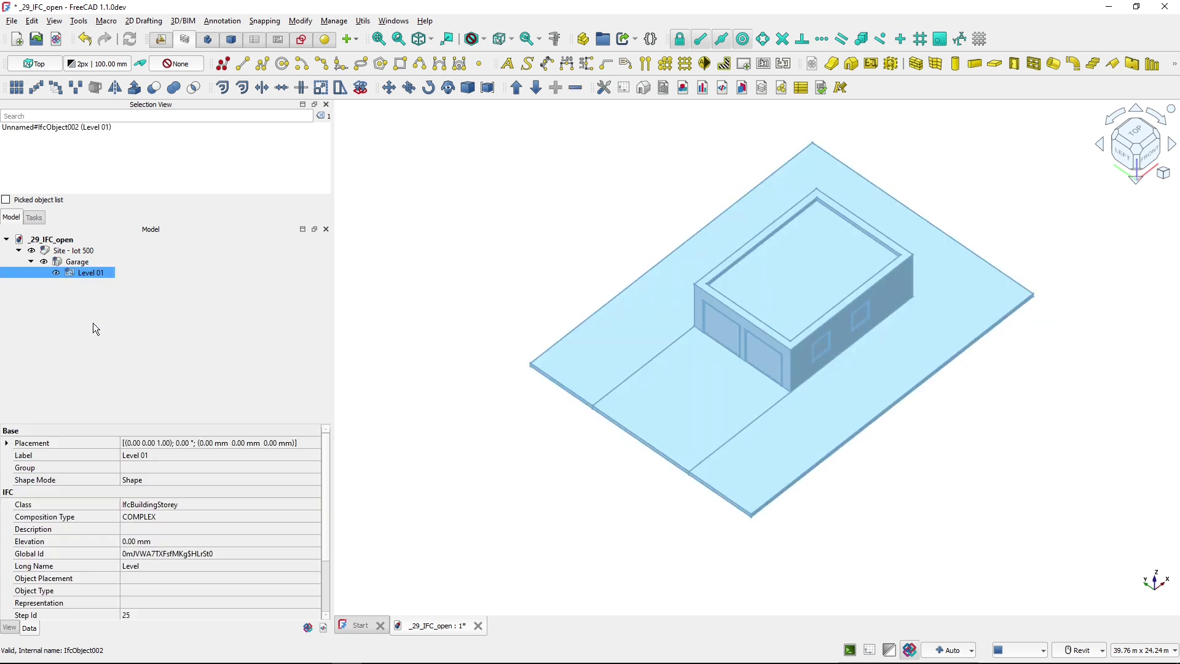
{"action": "double_click", "coordinate": [87, 276]}
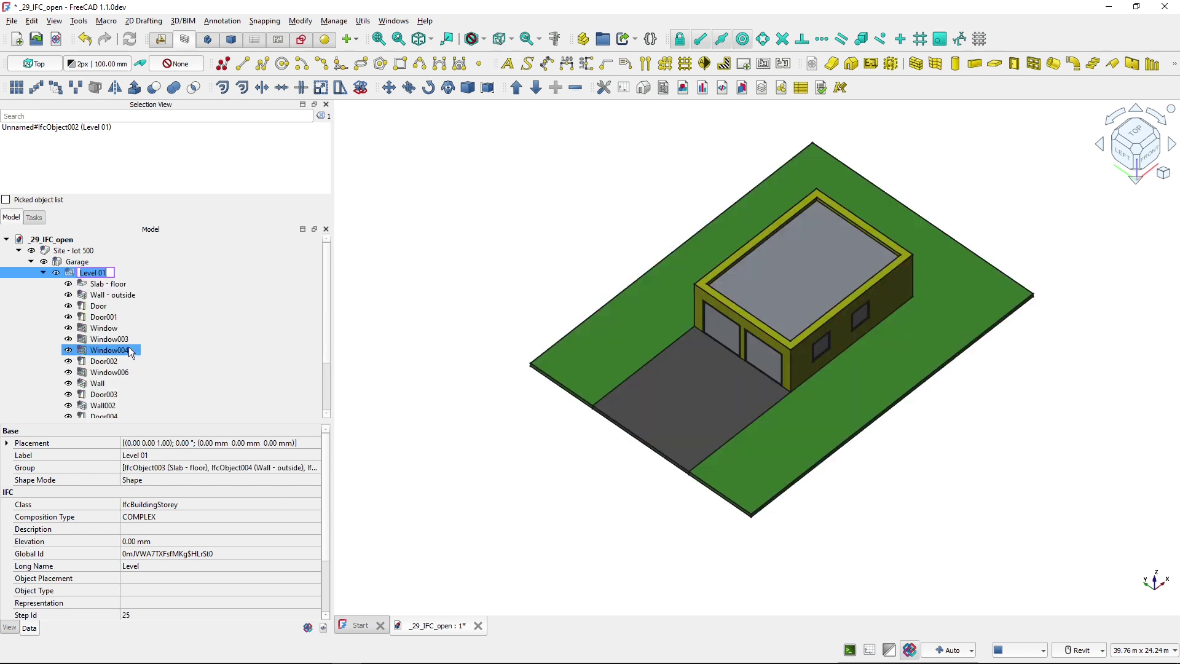
Hide Window003 and review the elements listed under Level 01
{"action": "left_click", "coordinate": [68, 338]}
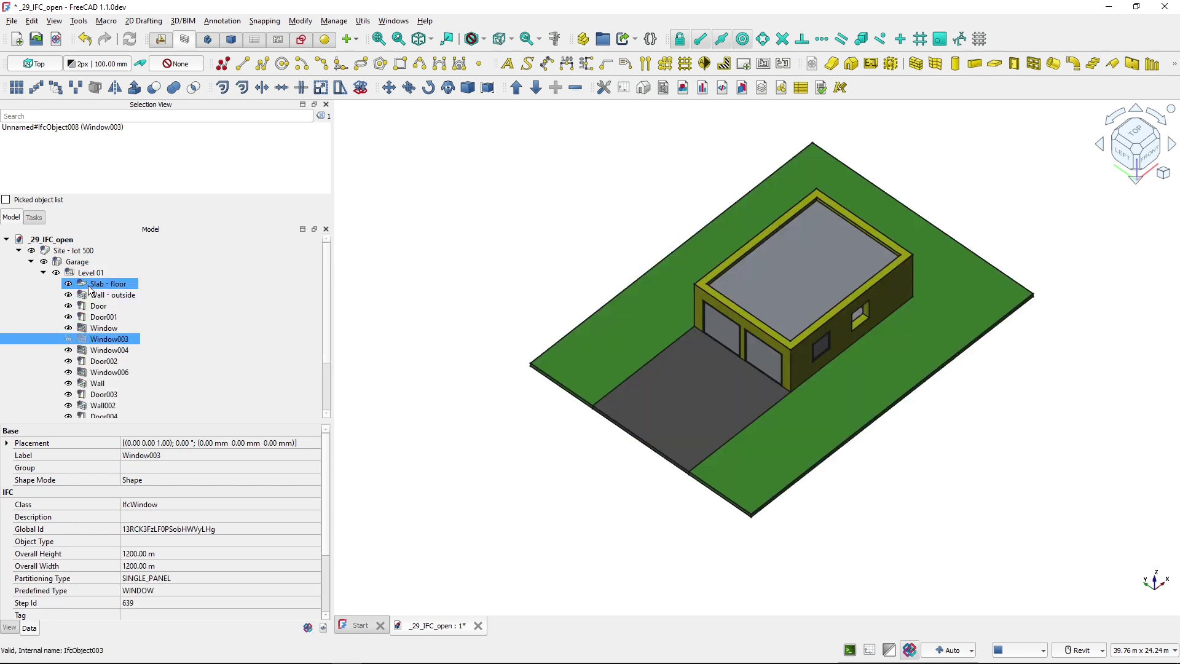
{"action": "scroll", "coordinate": [119, 404], "scroll_direction": "down", "scroll_amount": 2}
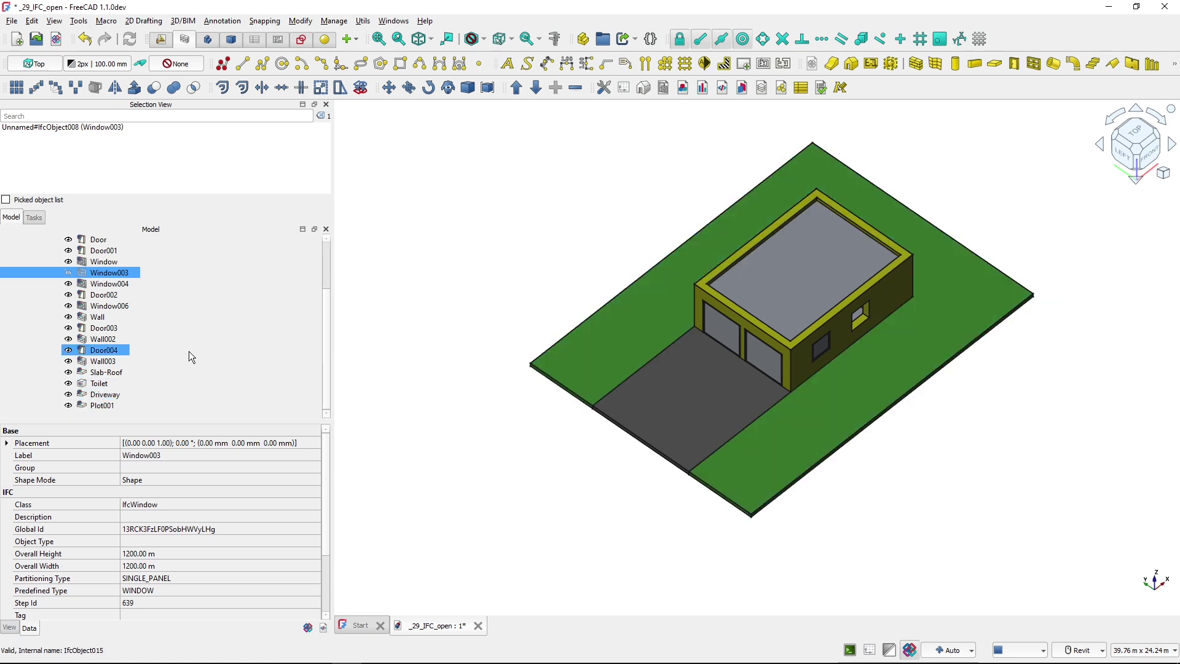
{"action": "scroll", "coordinate": [123, 306], "scroll_direction": "up", "scroll_amount": 2}
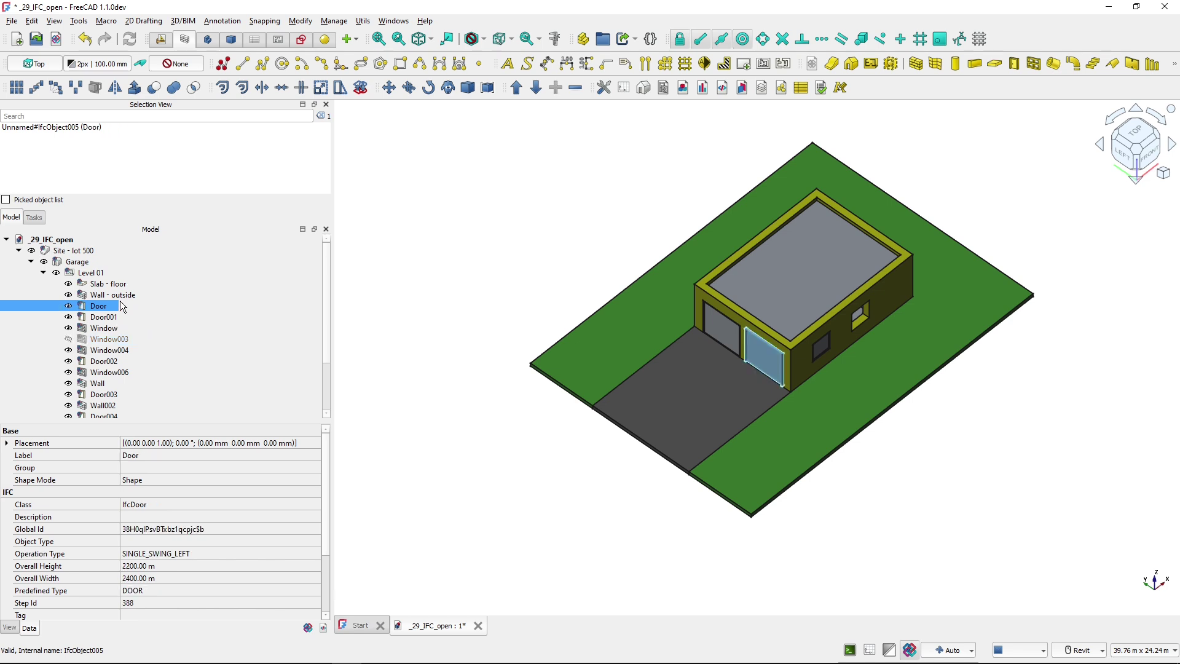
Load the opening elements of Wall - outside and inspect the properties of the wall, Door006 and Window008
{"action": "left_click", "coordinate": [120, 296]}
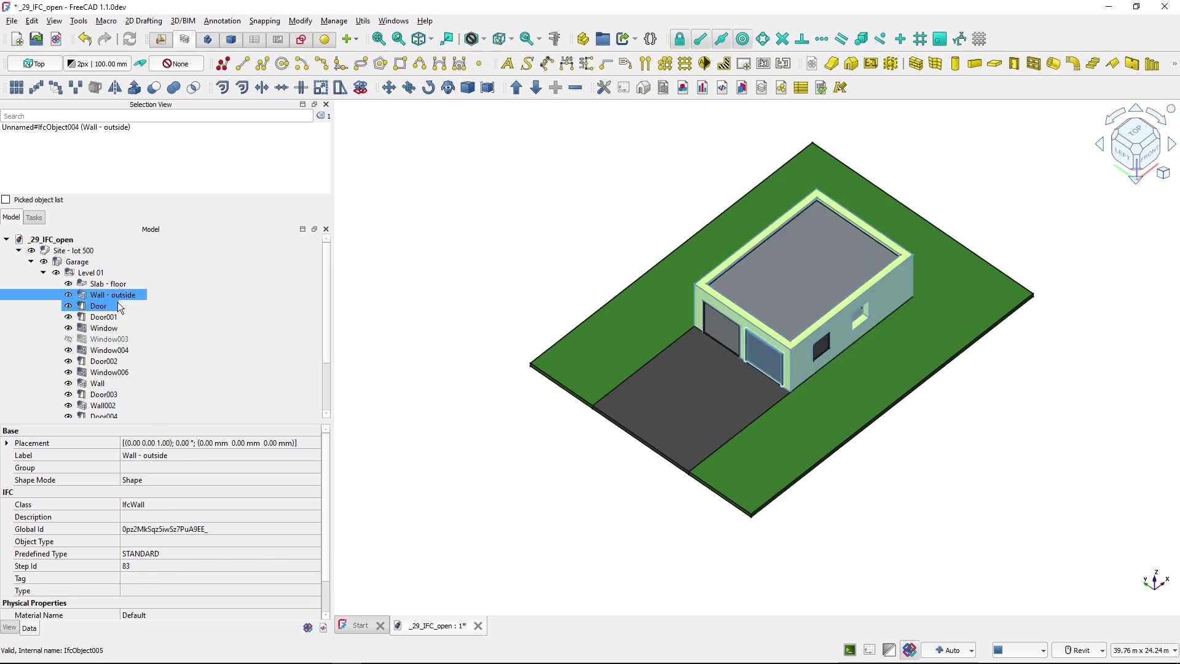
{"action": "key", "text": "v"}
{"action": "key", "text": "t"}
{"action": "double_click", "coordinate": [119, 296]}
{"action": "left_click", "coordinate": [112, 315]}
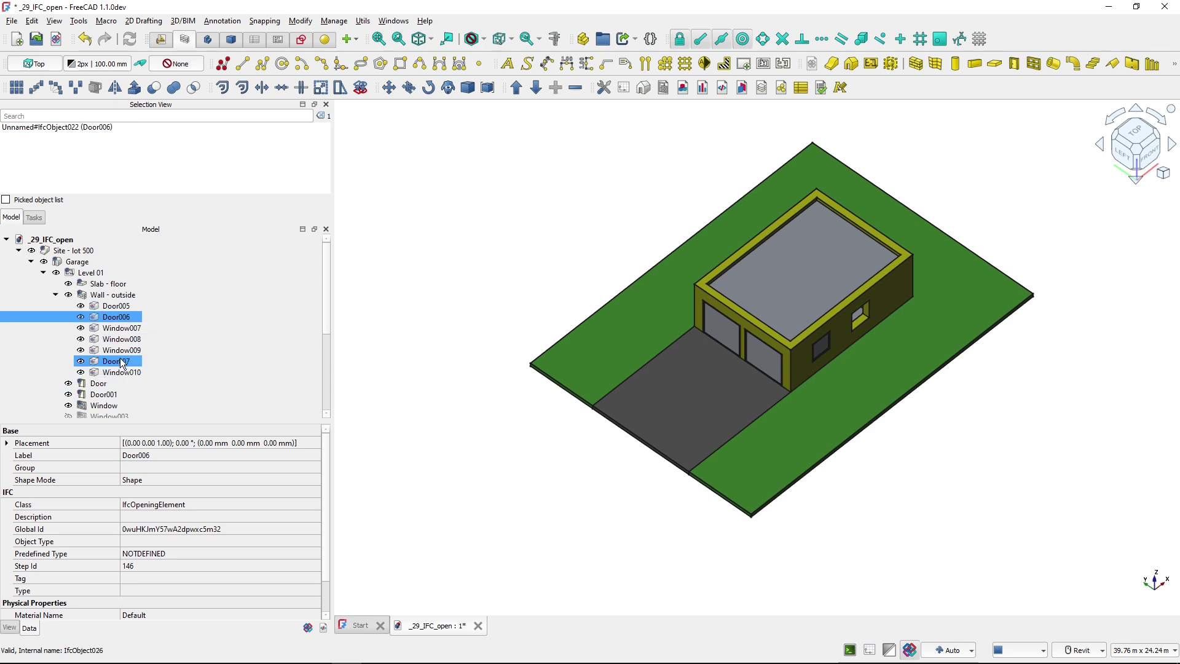
{"action": "left_click", "coordinate": [111, 298]}
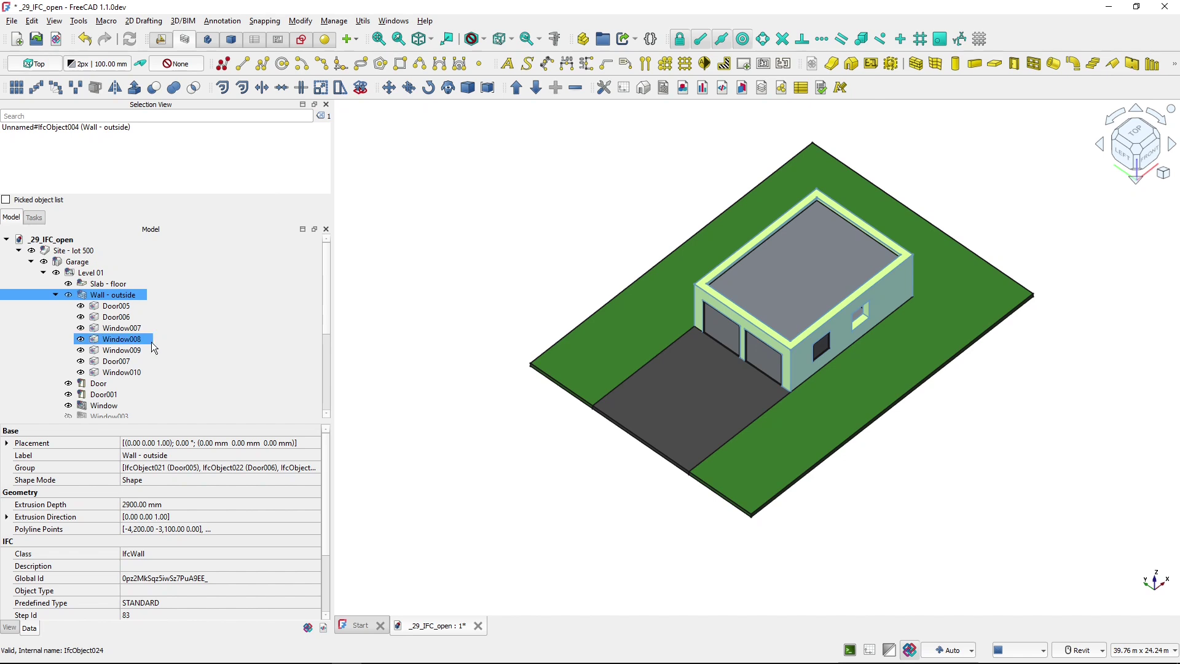
{"action": "left_click", "coordinate": [105, 345]}
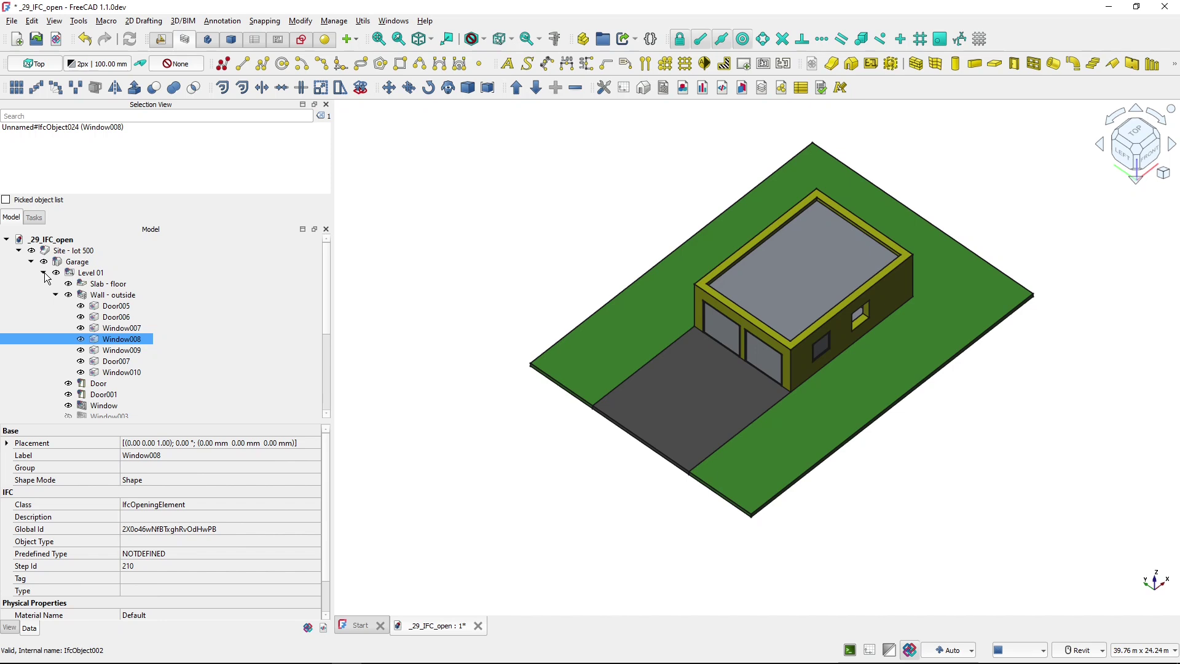
Discard the changes while closing the document, and open 029_IFC_open_sample_file.ifc again
{"action": "left_click", "coordinate": [478, 626]}
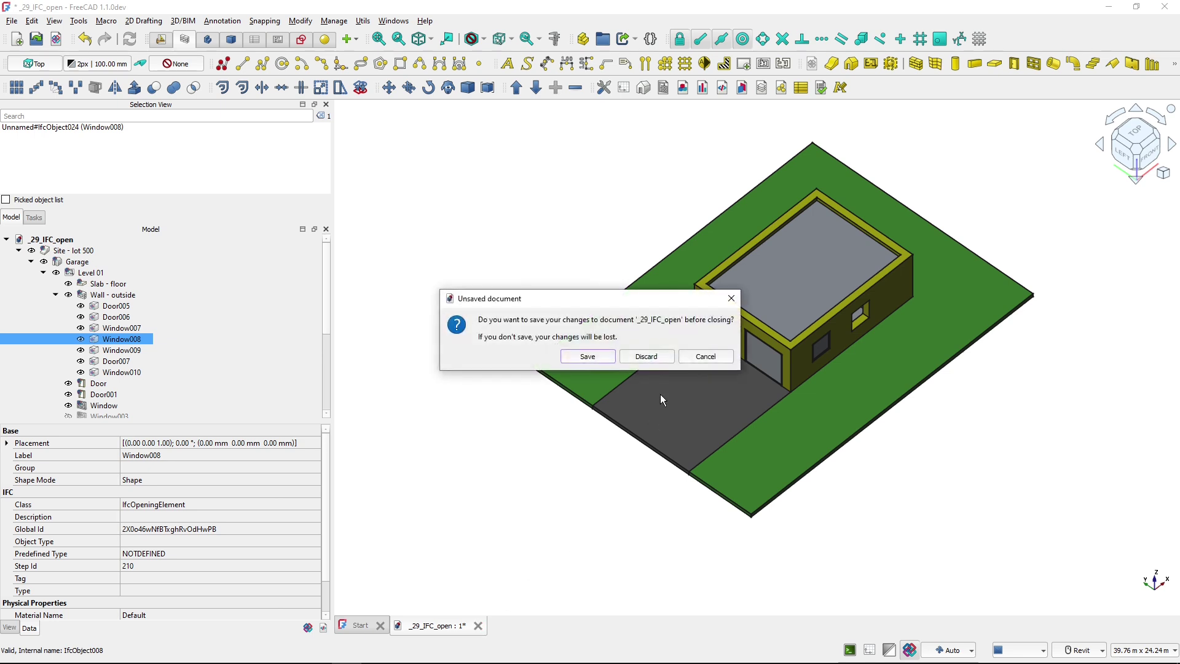
{"action": "left_click", "coordinate": [646, 356]}
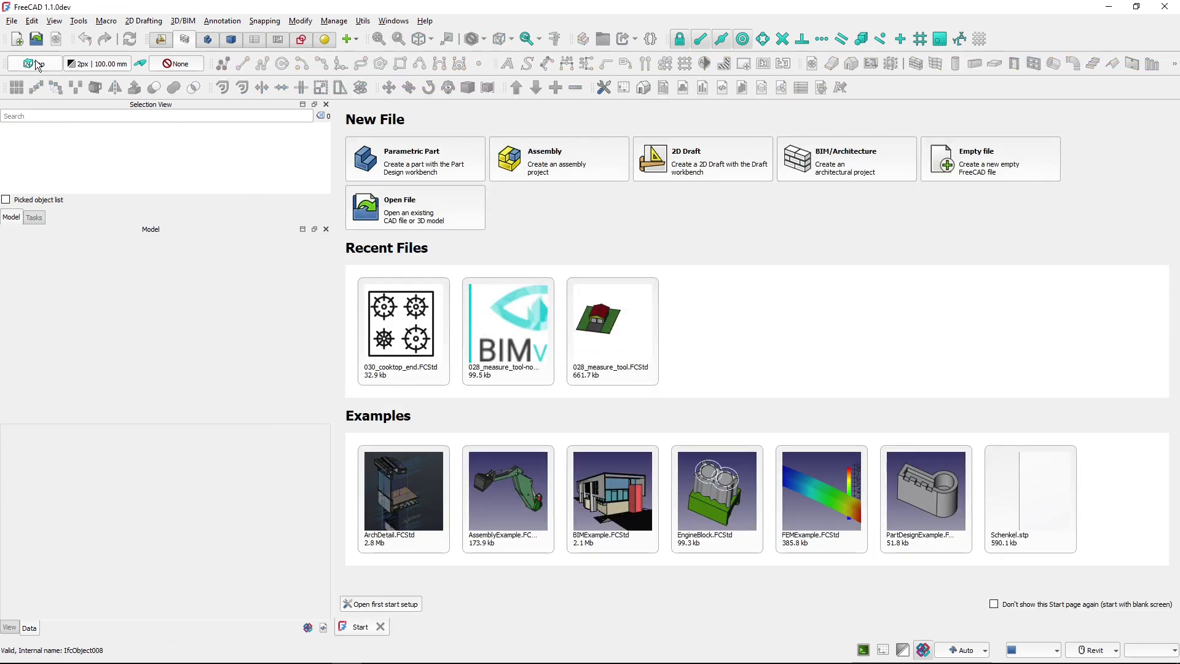
{"action": "left_click", "coordinate": [11, 23]}
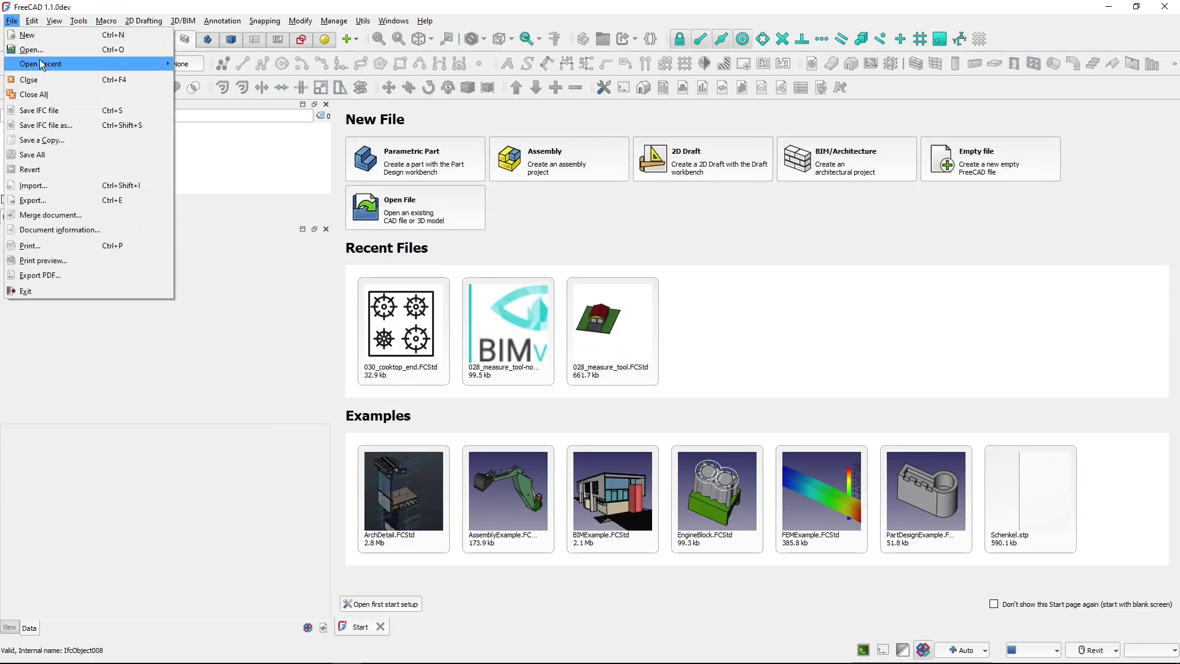
{"action": "left_click", "coordinate": [38, 56]}
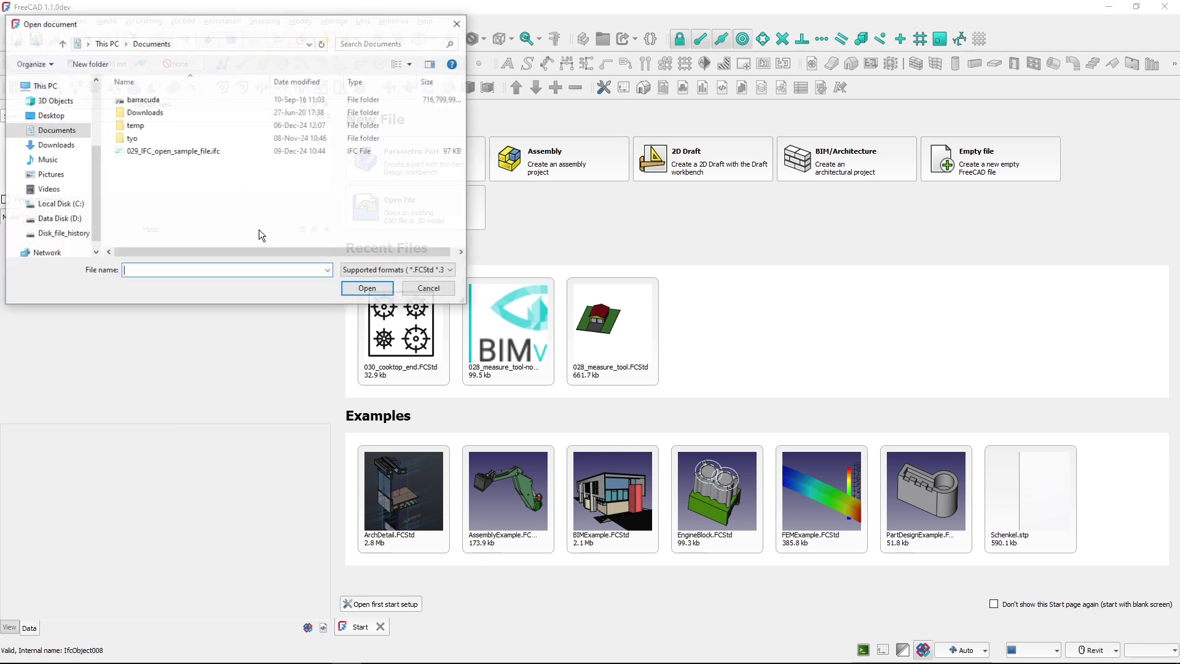
{"action": "left_click", "coordinate": [156, 154]}
{"action": "left_click", "coordinate": [380, 289]}
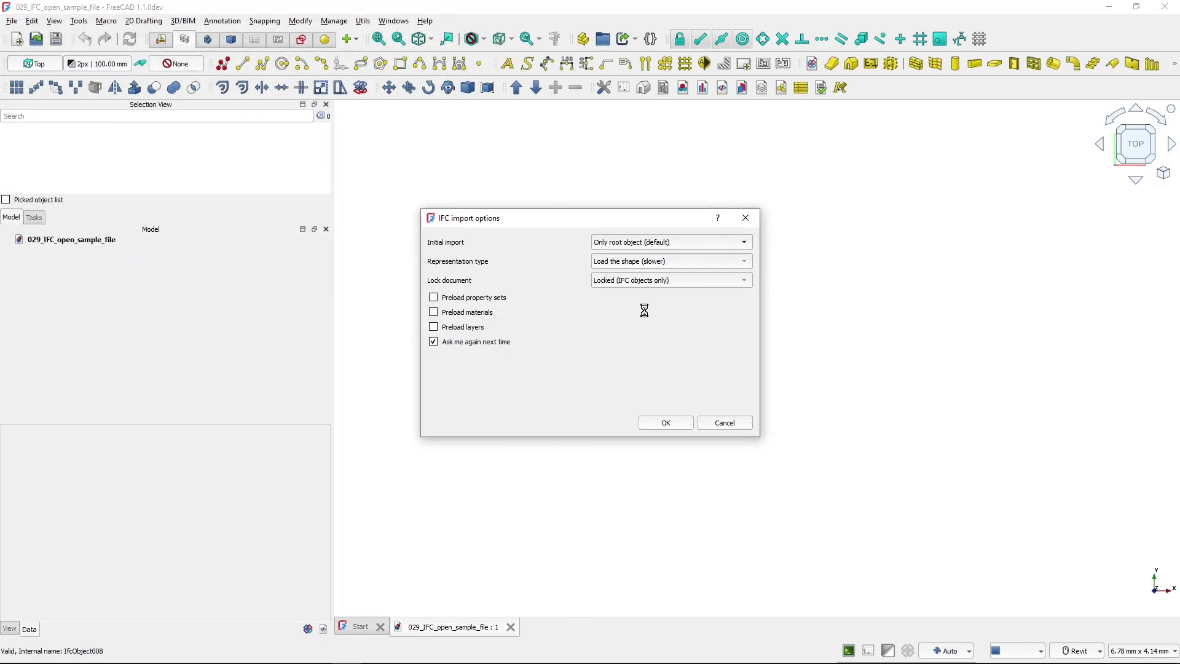
Import the IFC file with initial import set to Project structure (levels)
{"action": "left_click", "coordinate": [697, 242]}
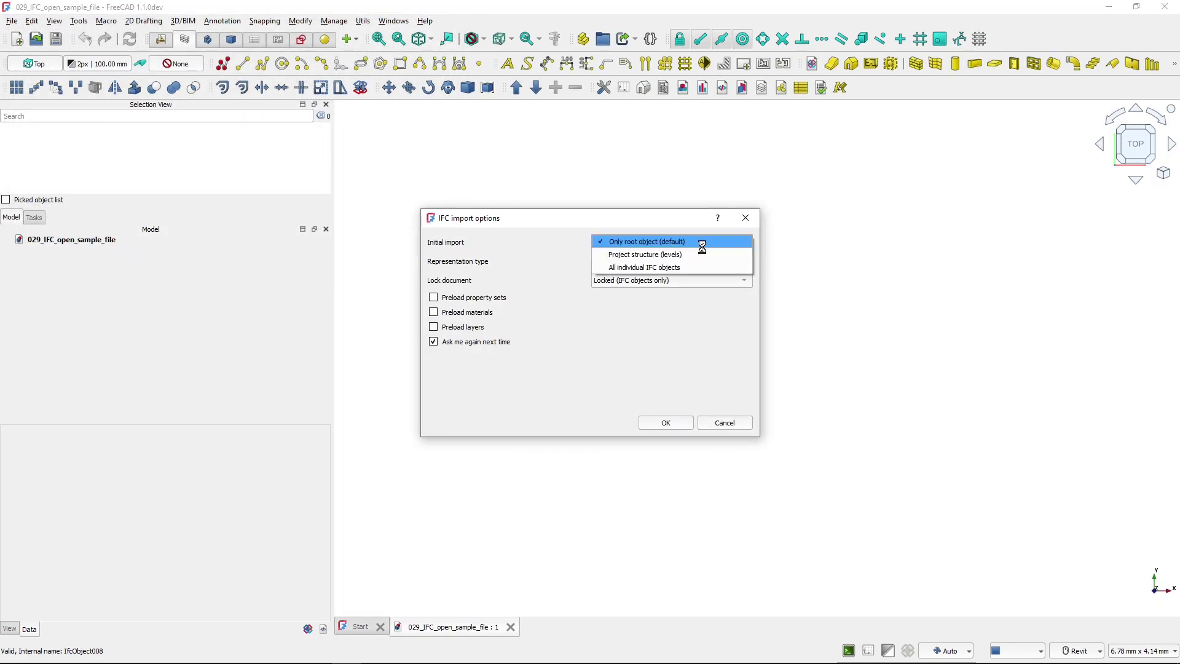
{"action": "left_click", "coordinate": [671, 254]}
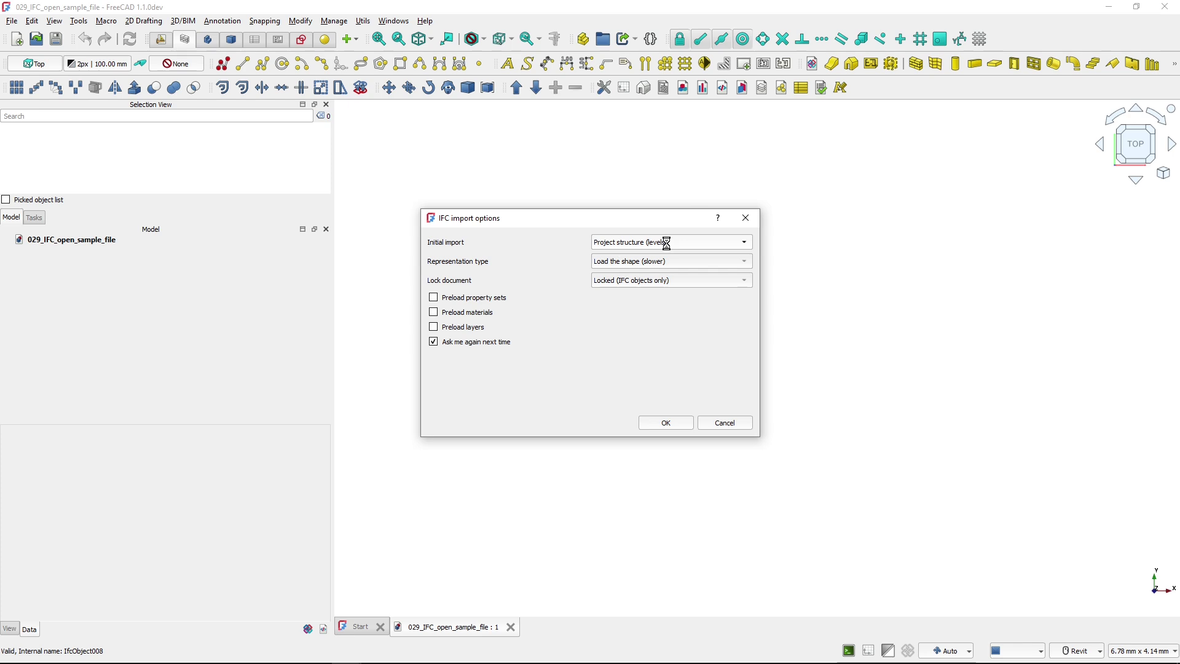
{"action": "left_click", "coordinate": [672, 422]}
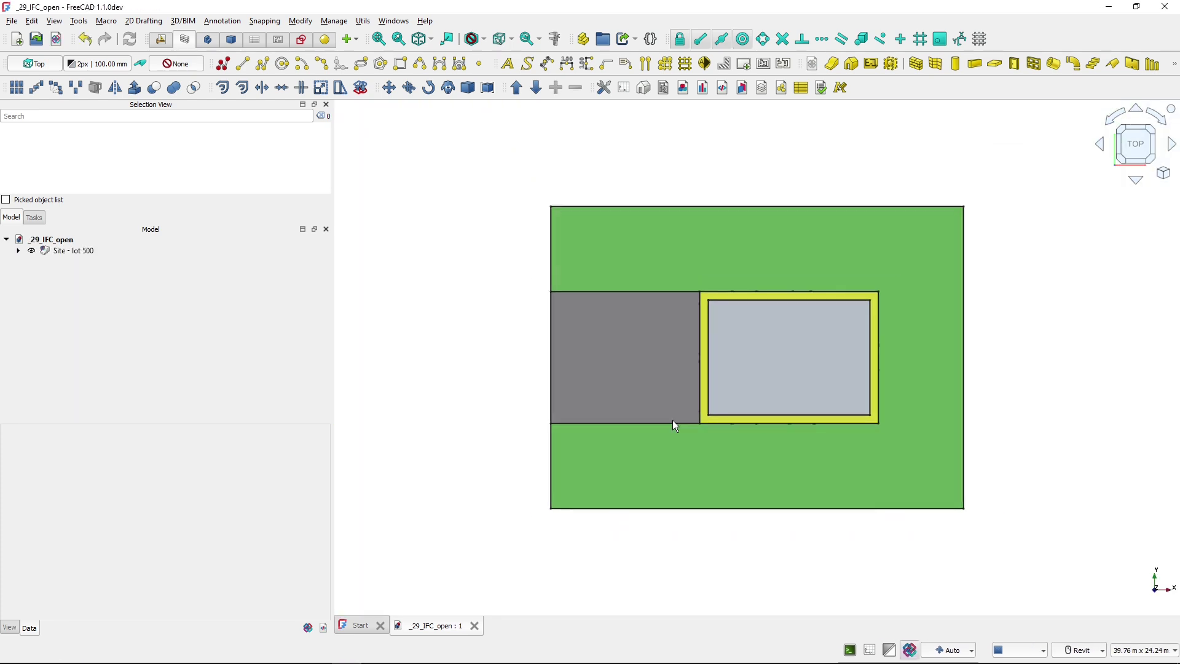
Expand the site and Garage in the model tree and check Level 01 in a 3D view
{"action": "left_click", "coordinate": [18, 251]}
{"action": "left_click", "coordinate": [30, 262]}
{"action": "left_click", "coordinate": [90, 273]}
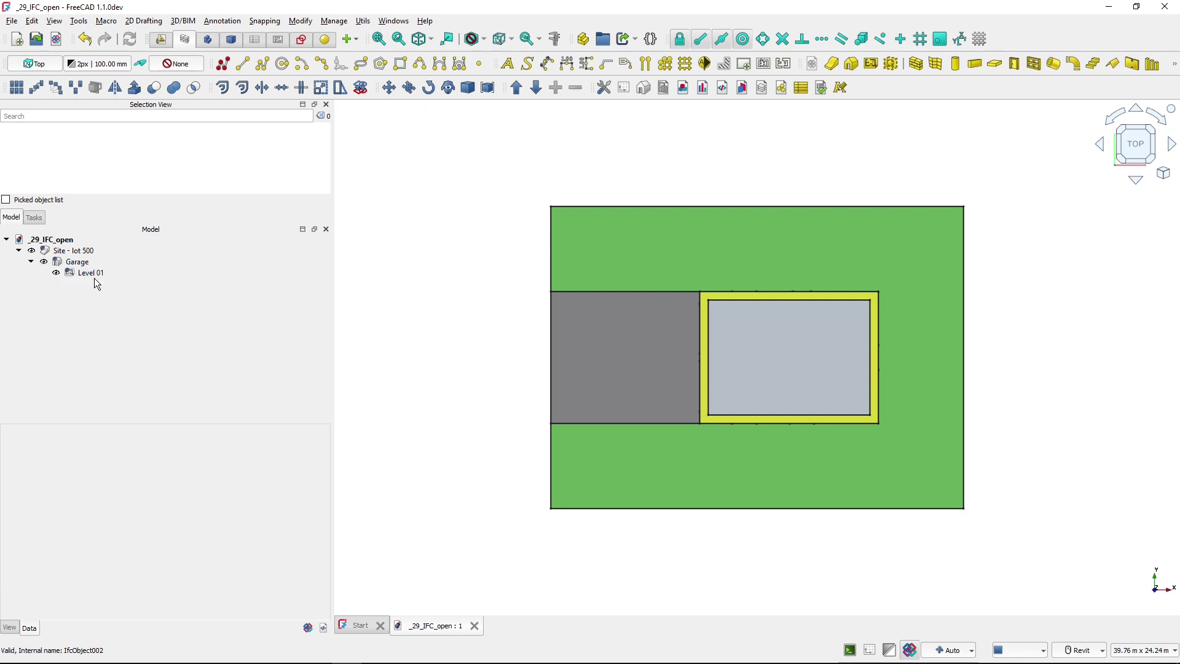
{"action": "key", "text": "0"}
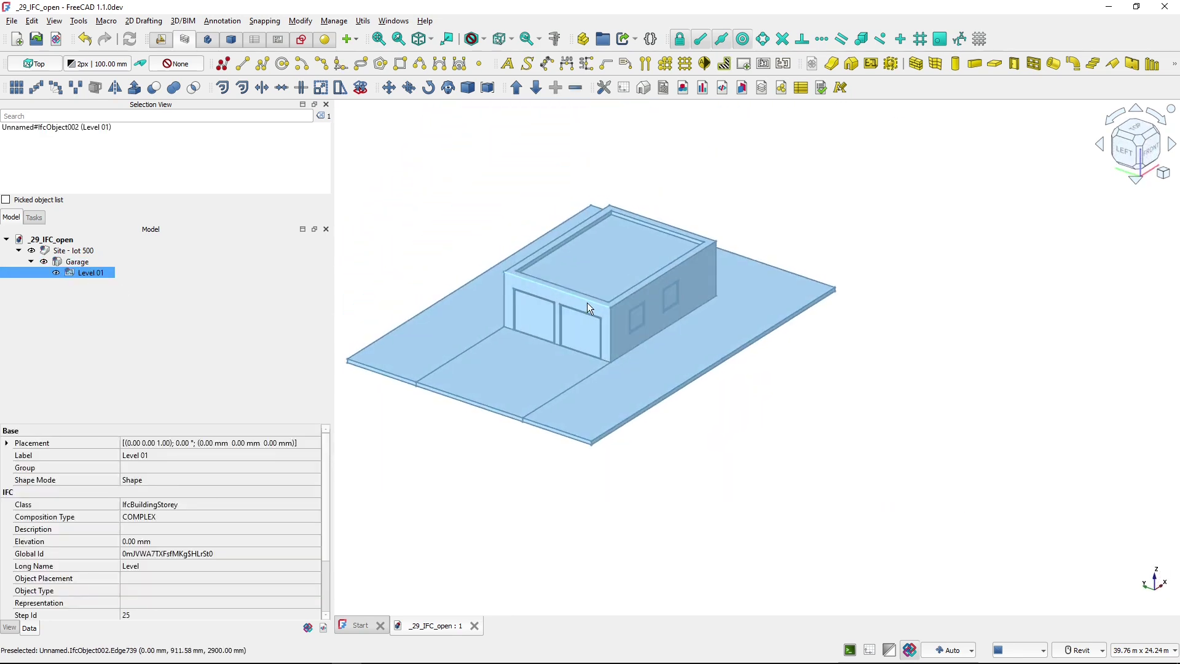
{"action": "left_click", "coordinate": [276, 306]}
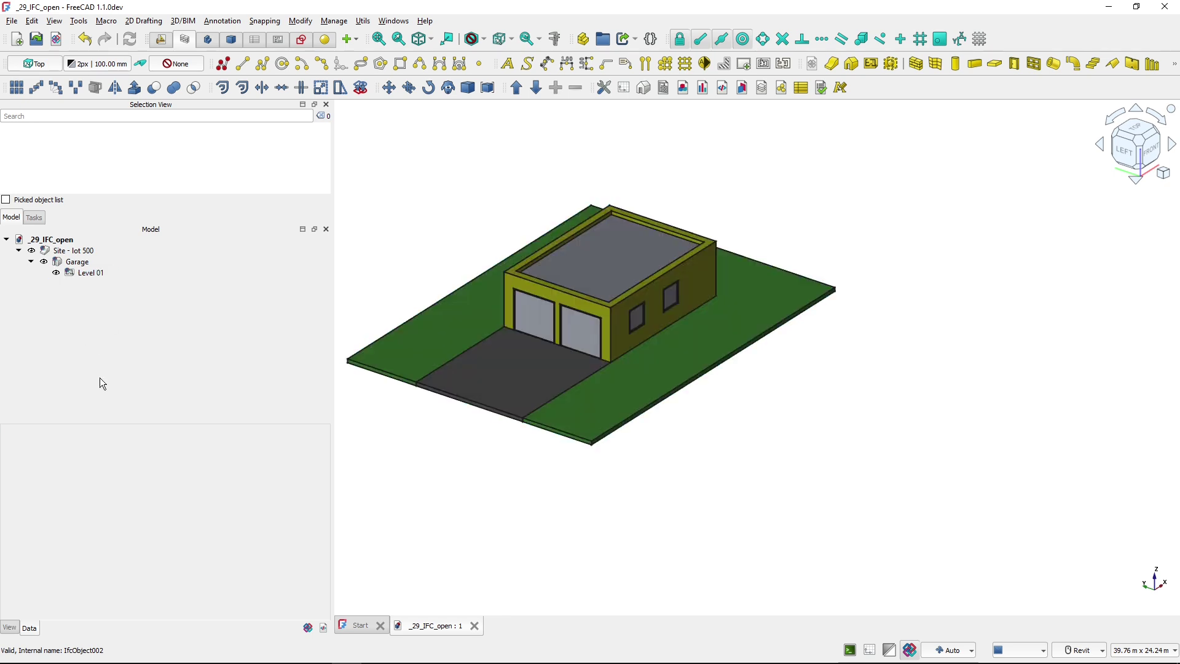
Load the elements of Level 01 and select Window003 in the model tree
{"action": "middle_click_drag", "start_coordinate": [453, 321], "coordinate": [516, 337]}
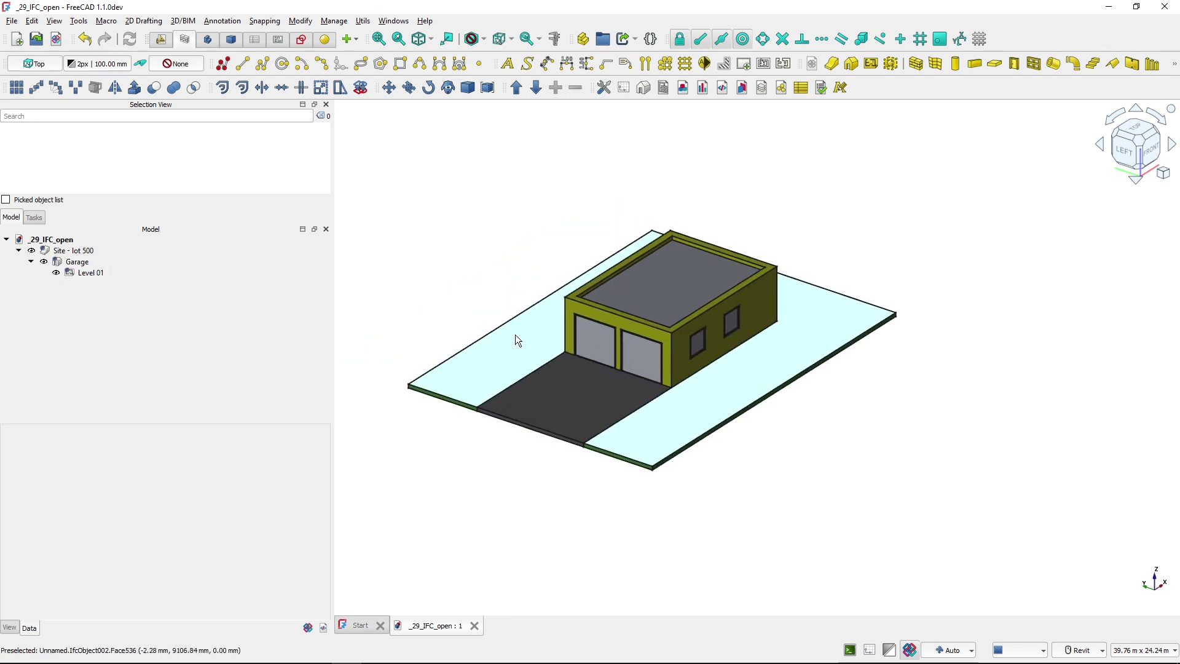
{"action": "left_click", "coordinate": [73, 273]}
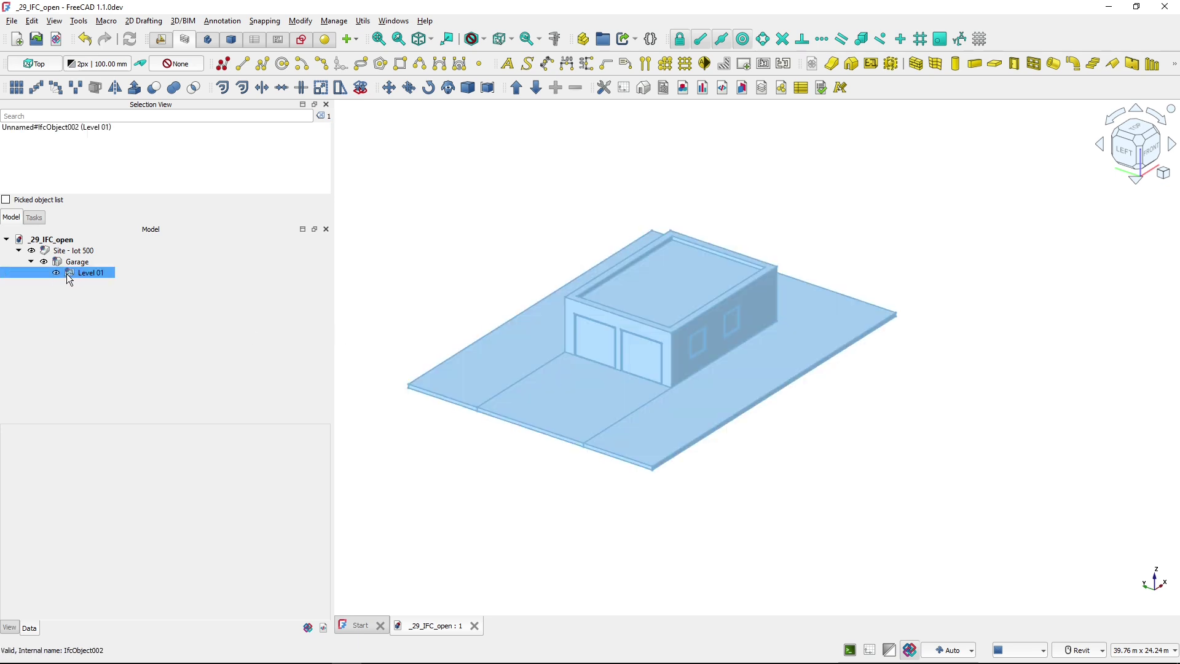
{"action": "left_click", "coordinate": [110, 338]}
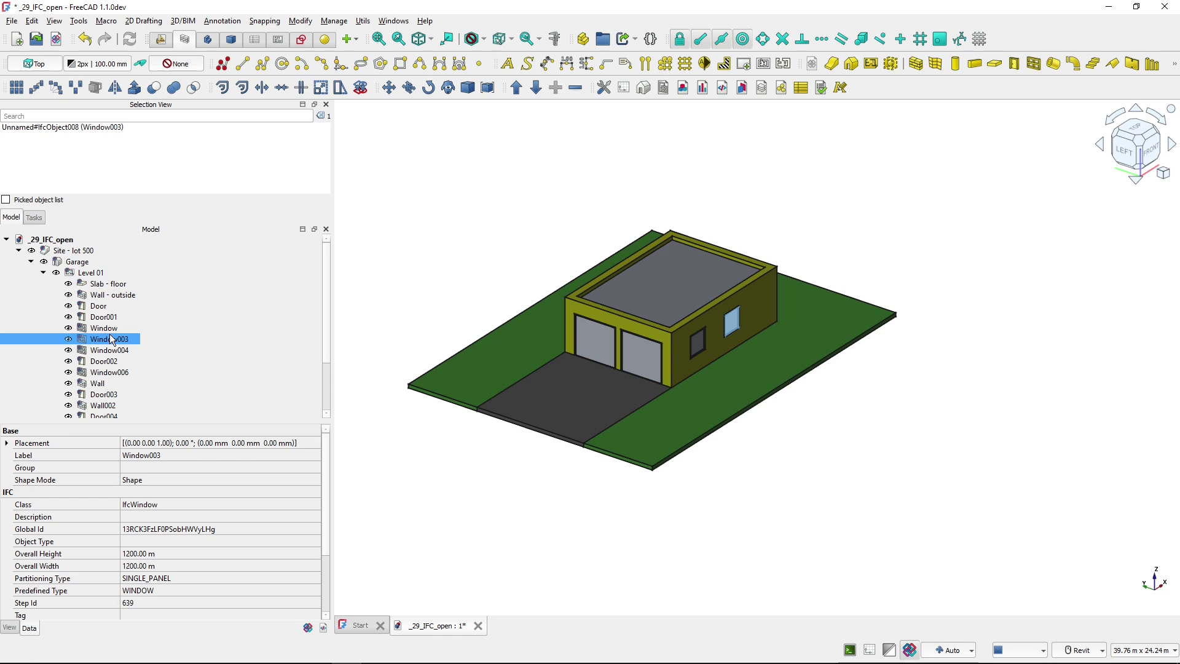
Close the document without saving and reopen 029_IFC_open_sample_file.ifc for another import
{"action": "left_click", "coordinate": [478, 625]}
{"action": "left_click", "coordinate": [627, 357]}
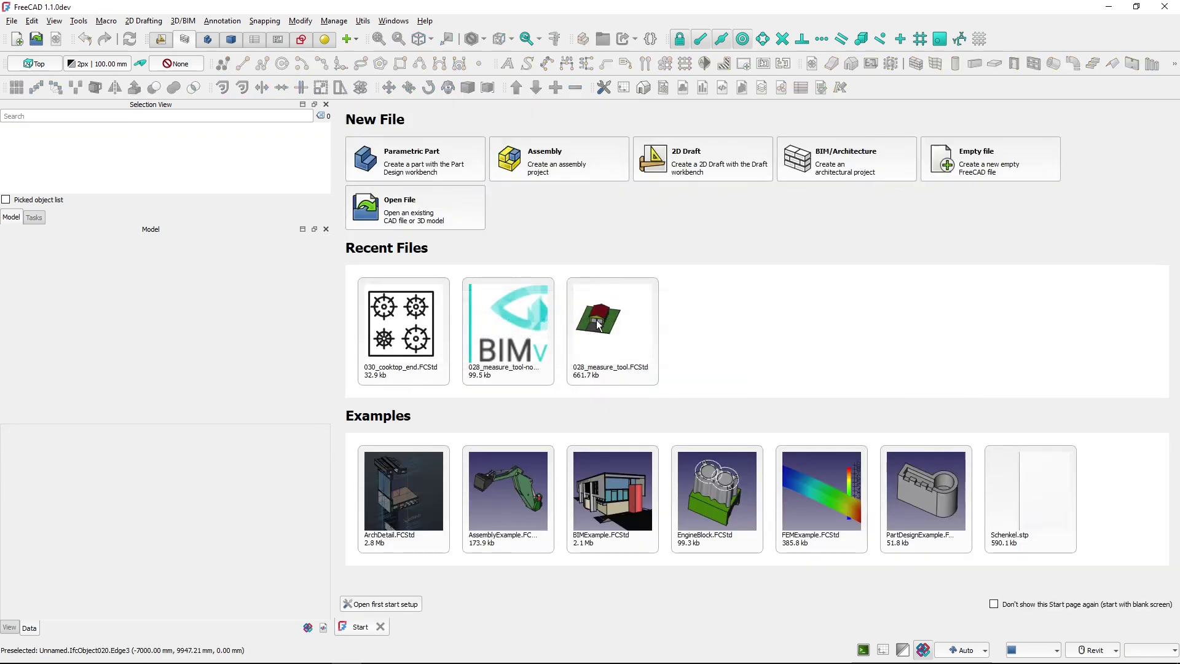
{"action": "left_click", "coordinate": [36, 40]}
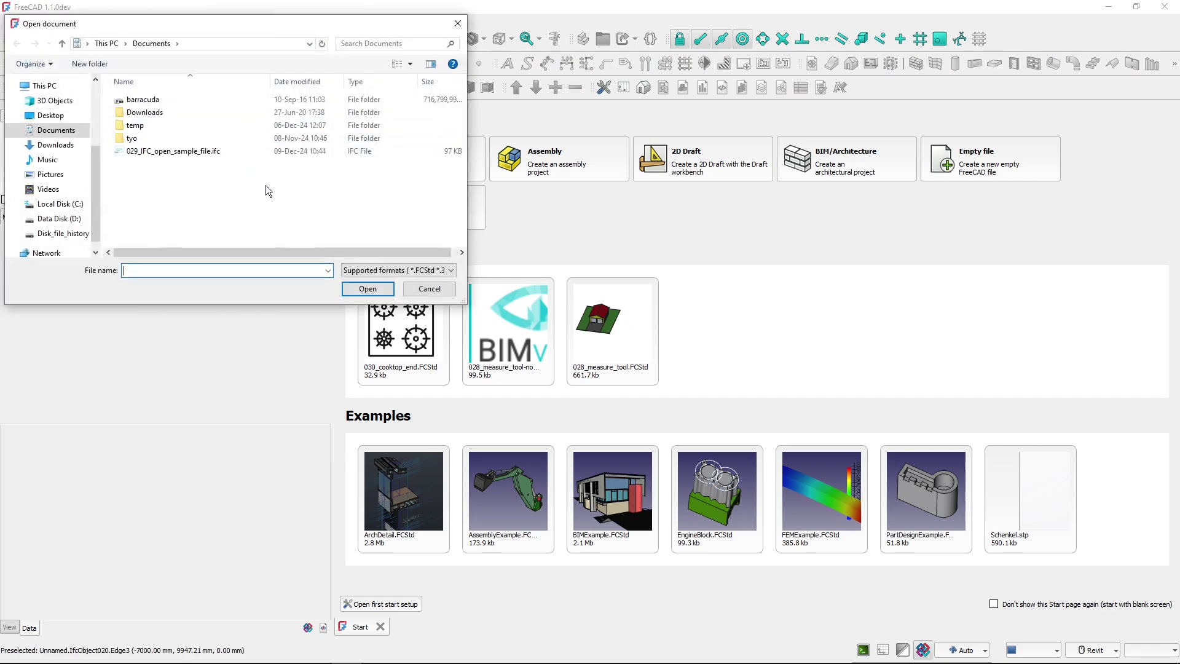
{"action": "left_click", "coordinate": [165, 151]}
{"action": "left_click", "coordinate": [367, 289]}
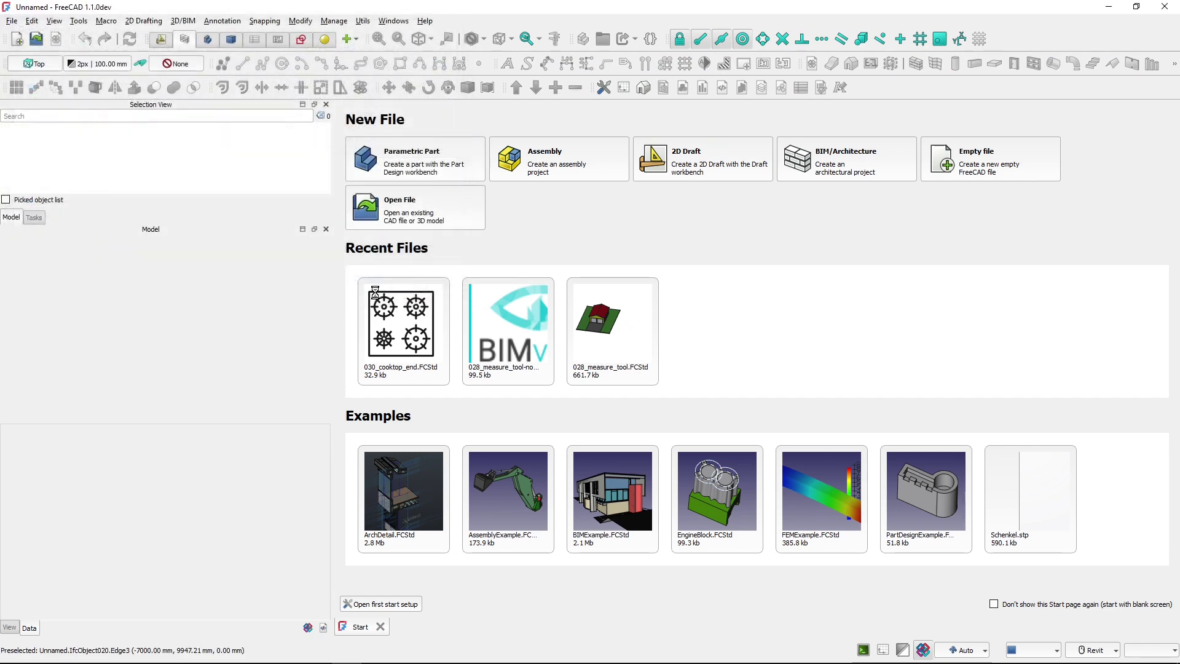
Import the IFC file with initial import All individual IFC objects and representation type No 3D representation at all
{"action": "left_click", "coordinate": [641, 240]}
{"action": "left_click", "coordinate": [659, 255]}
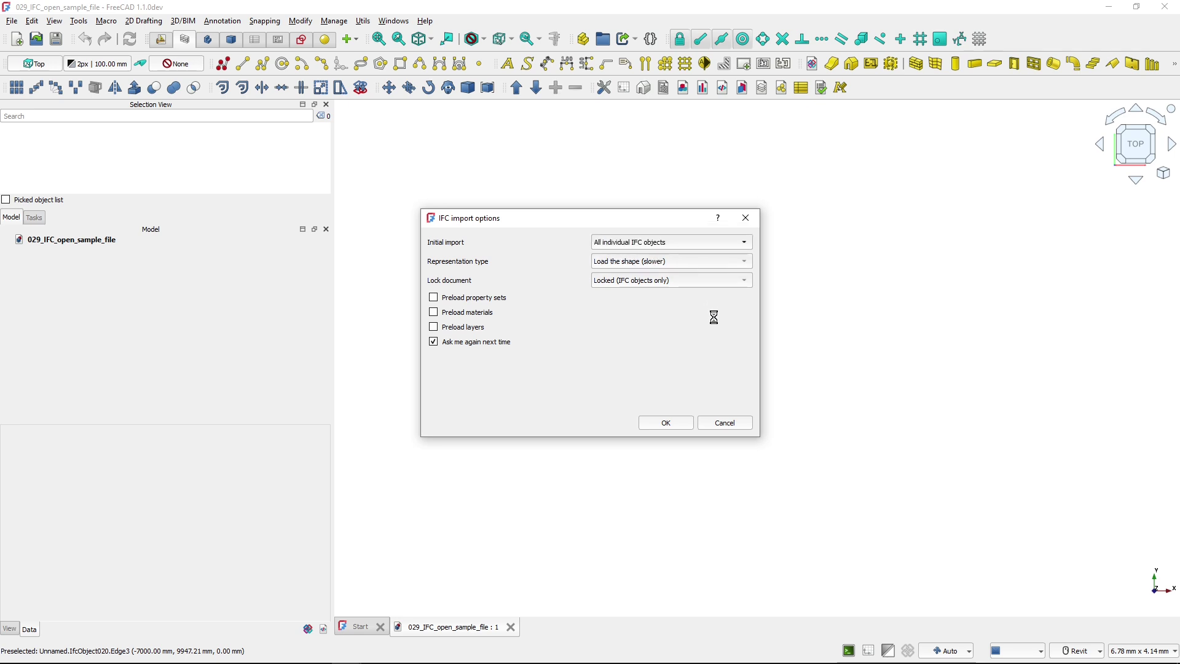
{"action": "left_click", "coordinate": [670, 261]}
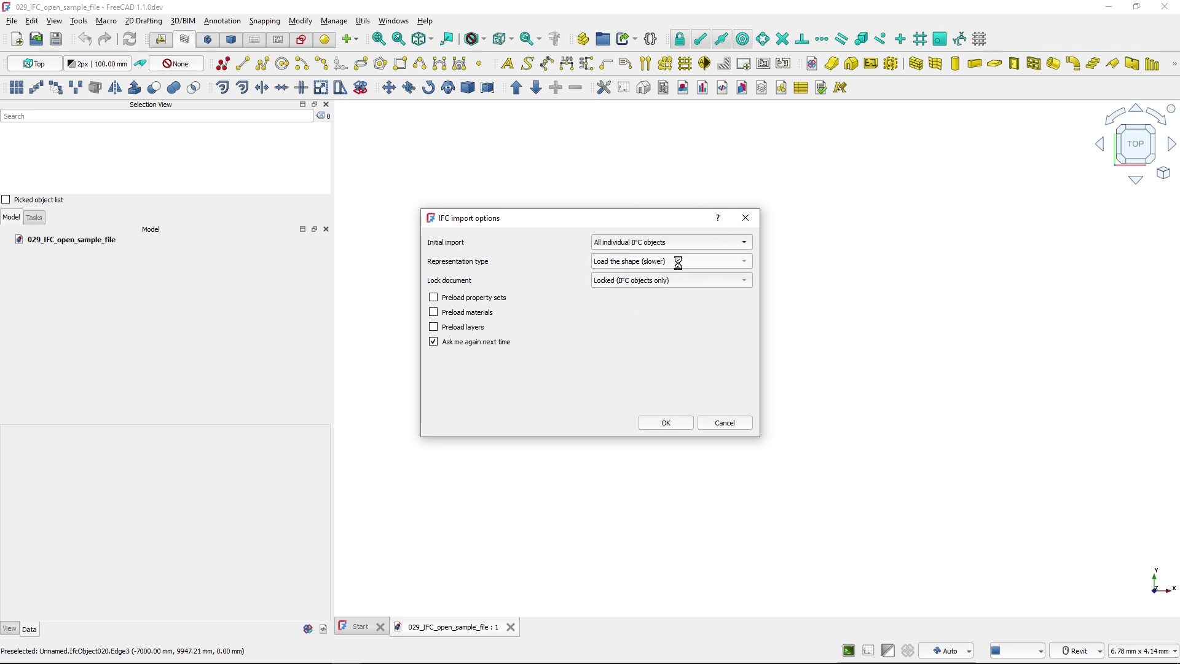
{"action": "left_click", "coordinate": [678, 263]}
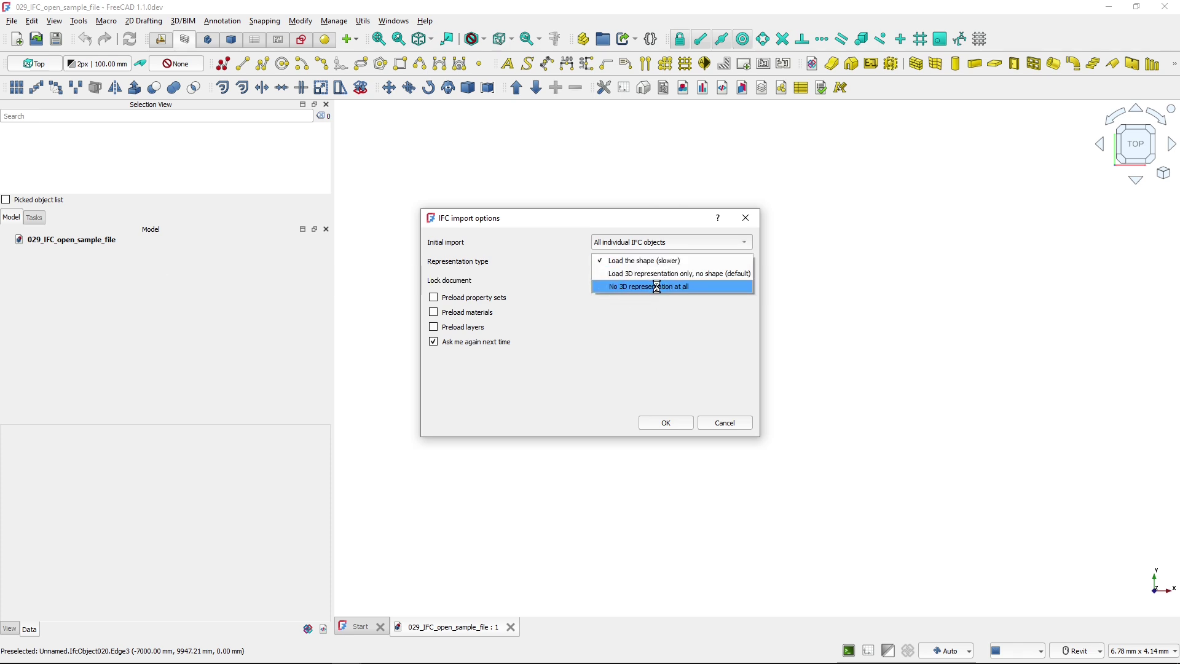
{"action": "left_click", "coordinate": [696, 286]}
{"action": "left_click", "coordinate": [664, 421]}
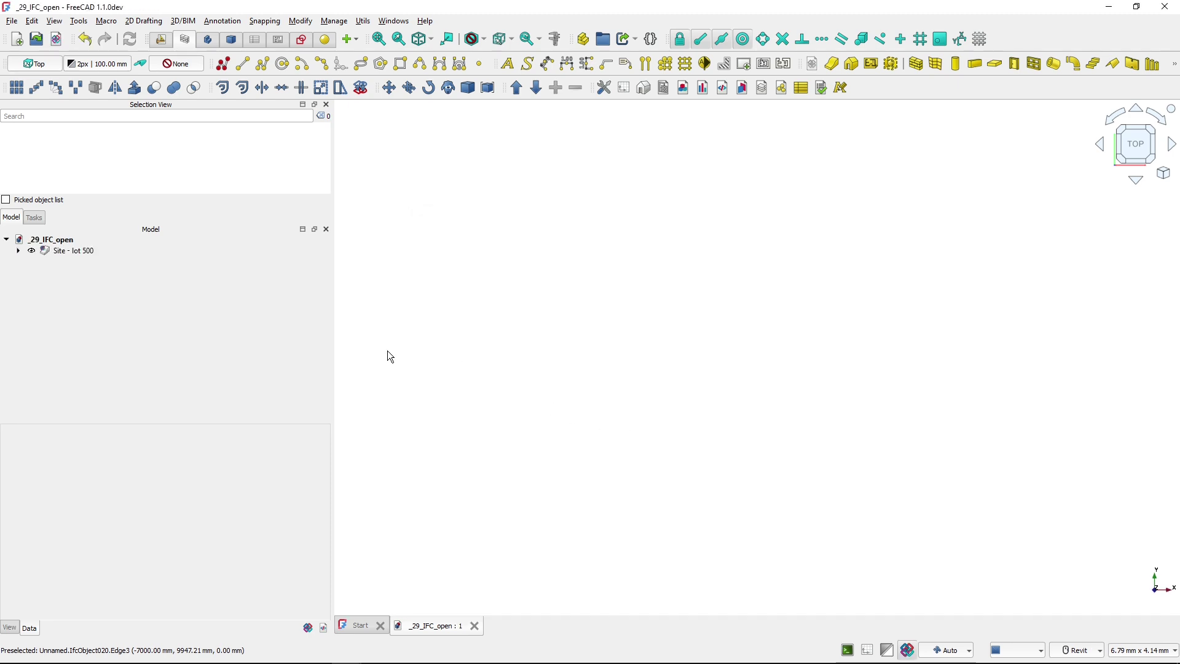
Expand the Garage and Level 01 in the model tree and examine the Door's properties and the 3D view
{"action": "left_click", "coordinate": [31, 262]}
{"action": "left_click", "coordinate": [43, 273]}
{"action": "left_click", "coordinate": [99, 306]}
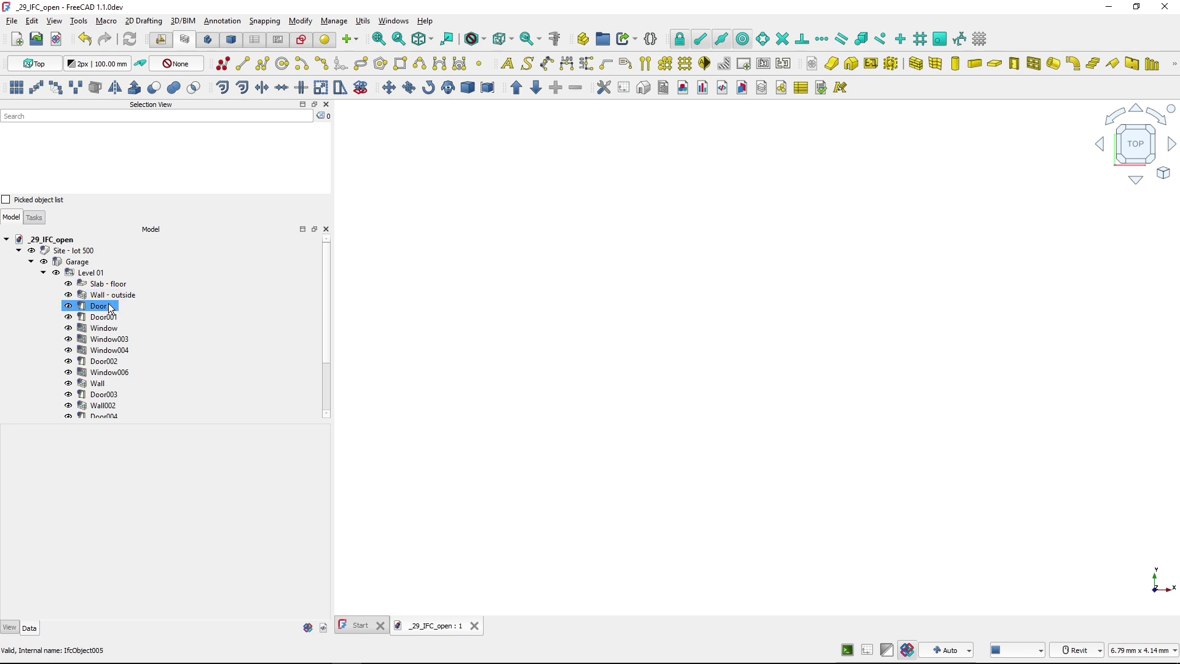
{"action": "scroll", "coordinate": [154, 516], "scroll_direction": "down", "scroll_amount": 1}
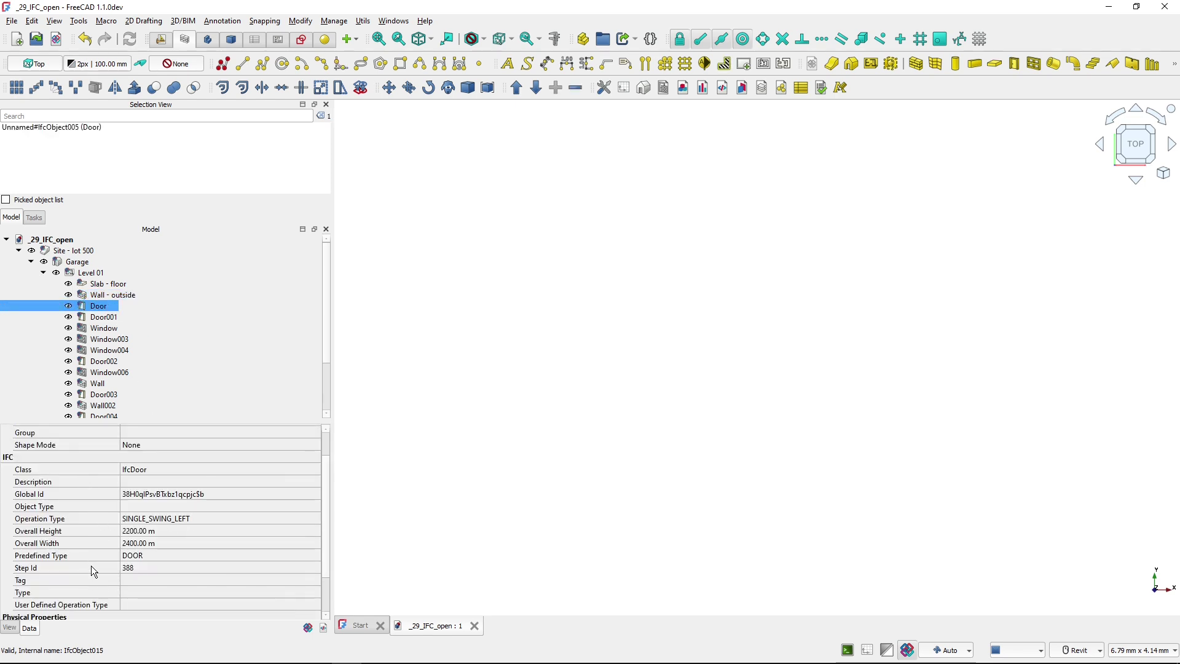
{"action": "key", "text": "0"}
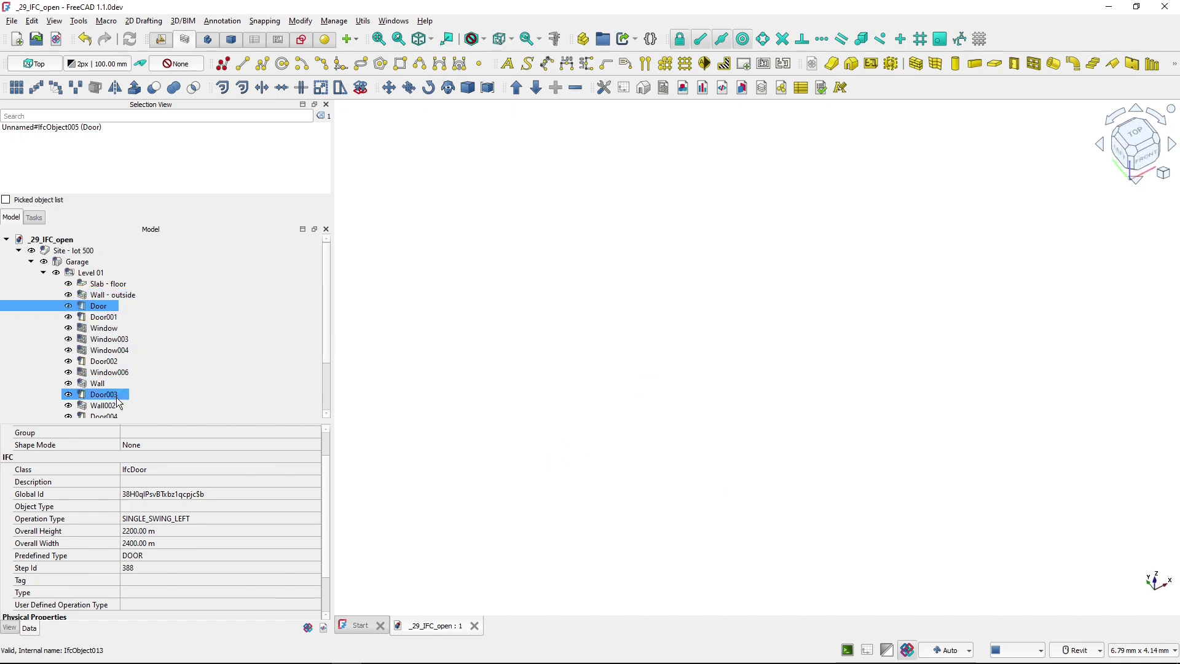
{"action": "key", "text": "2"}
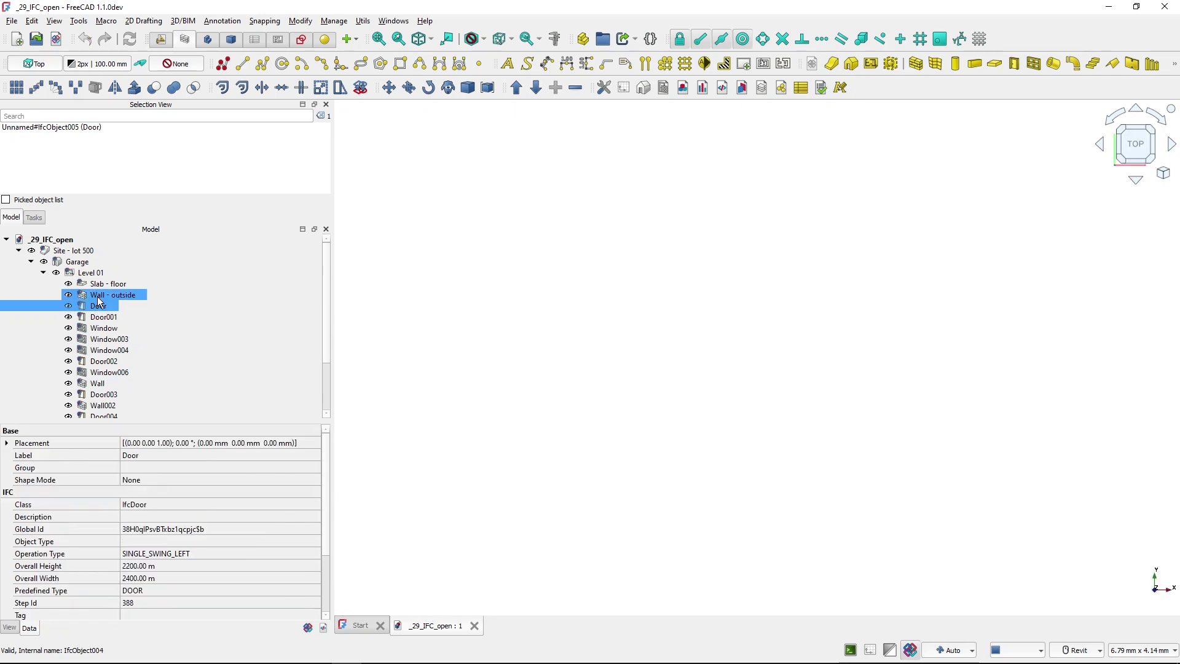
Set the Shape Mode of Wall - outside to Shape and inspect the wall in a 3D view
{"action": "left_click", "coordinate": [99, 297]}
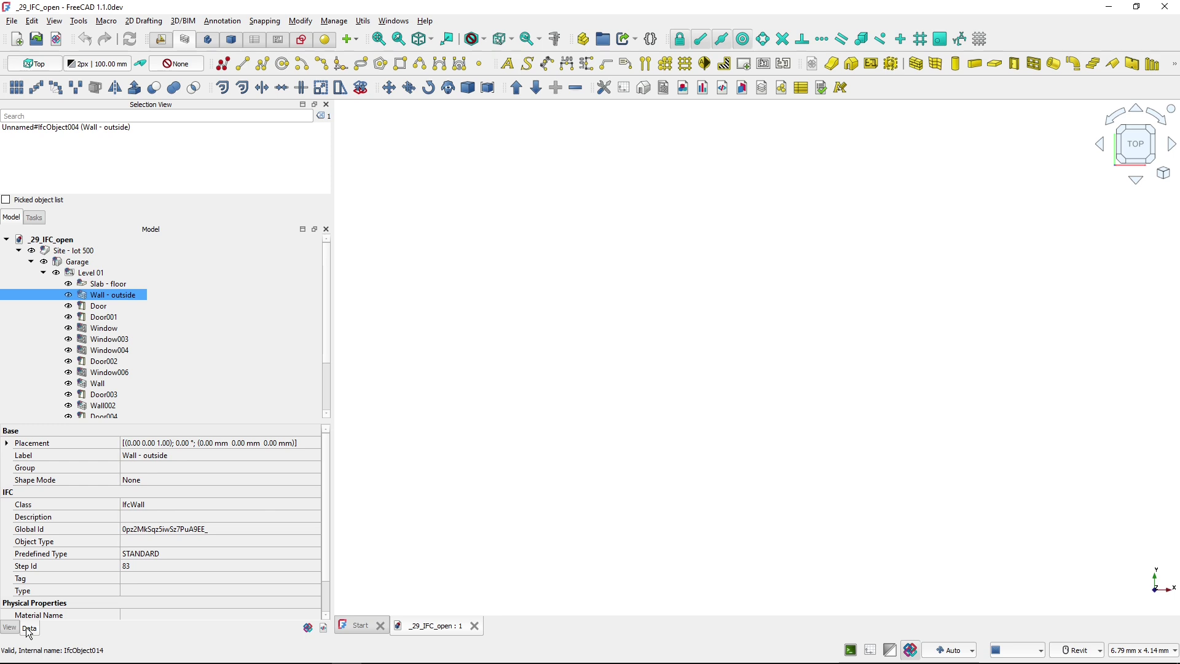
{"action": "left_click", "coordinate": [44, 486]}
{"action": "left_click", "coordinate": [44, 486]}
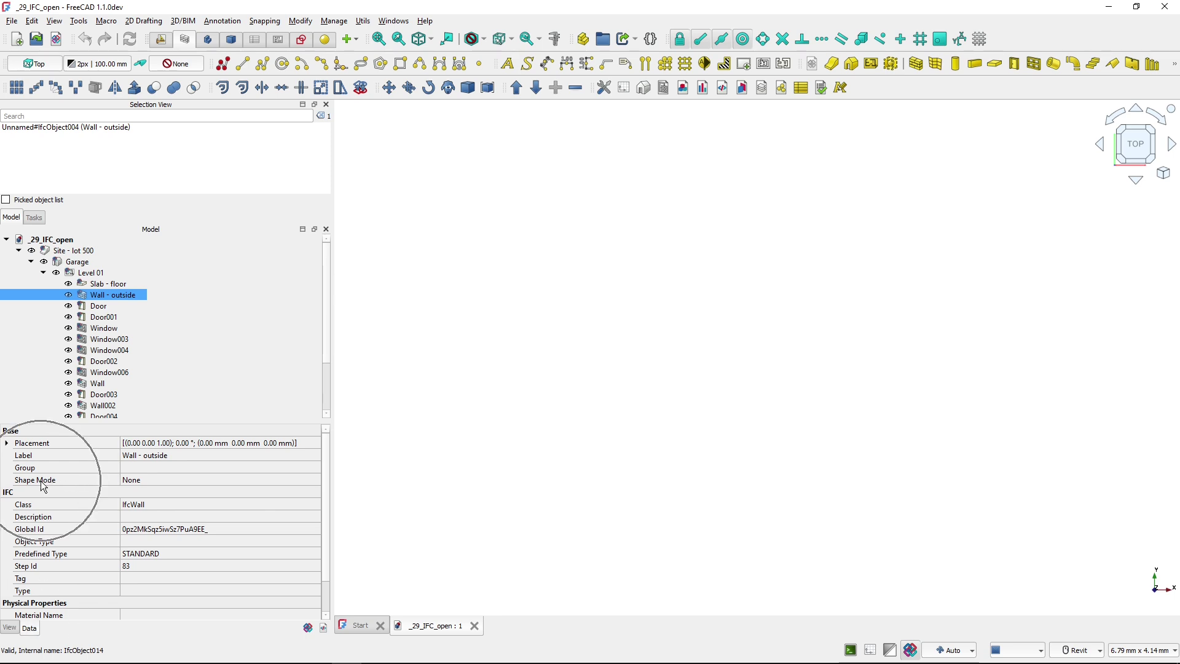
{"action": "left_click", "coordinate": [149, 482]}
{"action": "left_click", "coordinate": [149, 482]}
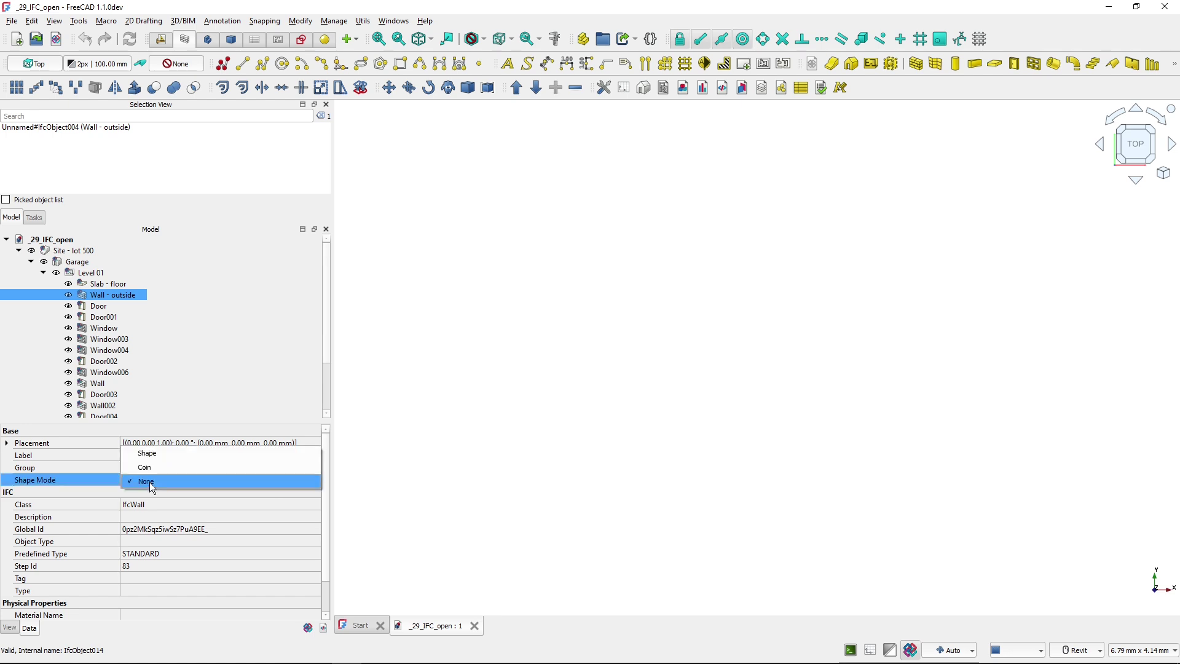
{"action": "left_click", "coordinate": [151, 456]}
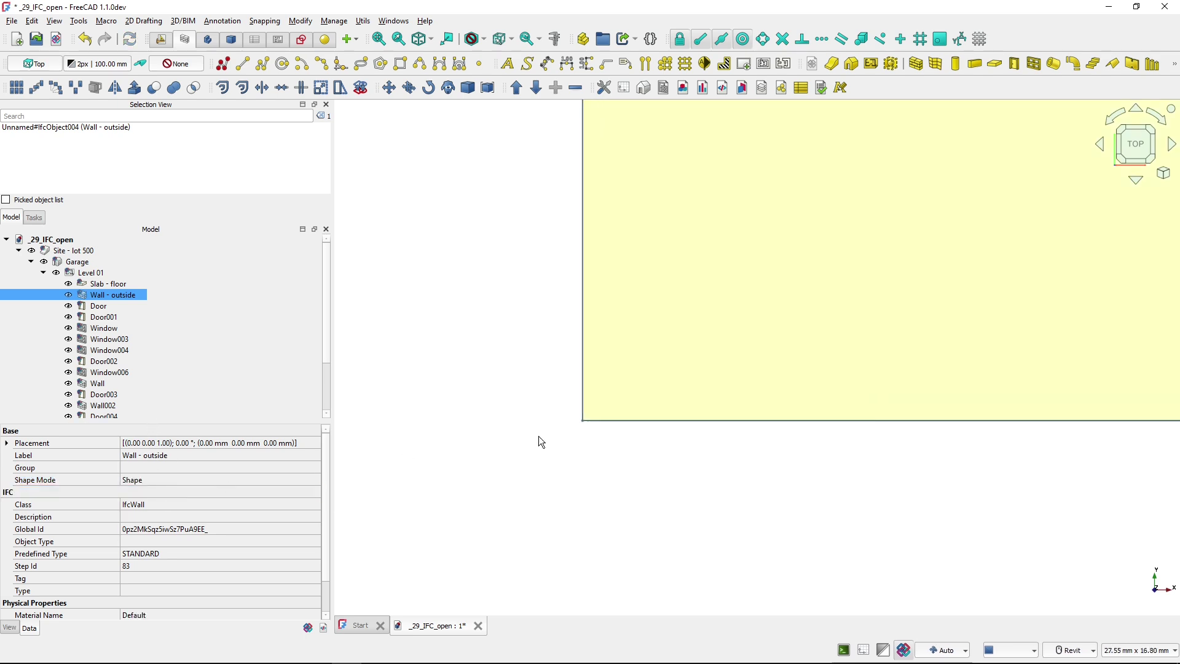
{"action": "left_click", "coordinate": [529, 454]}
{"action": "scroll", "coordinate": [529, 455], "scroll_direction": "down", "scroll_amount": 10}
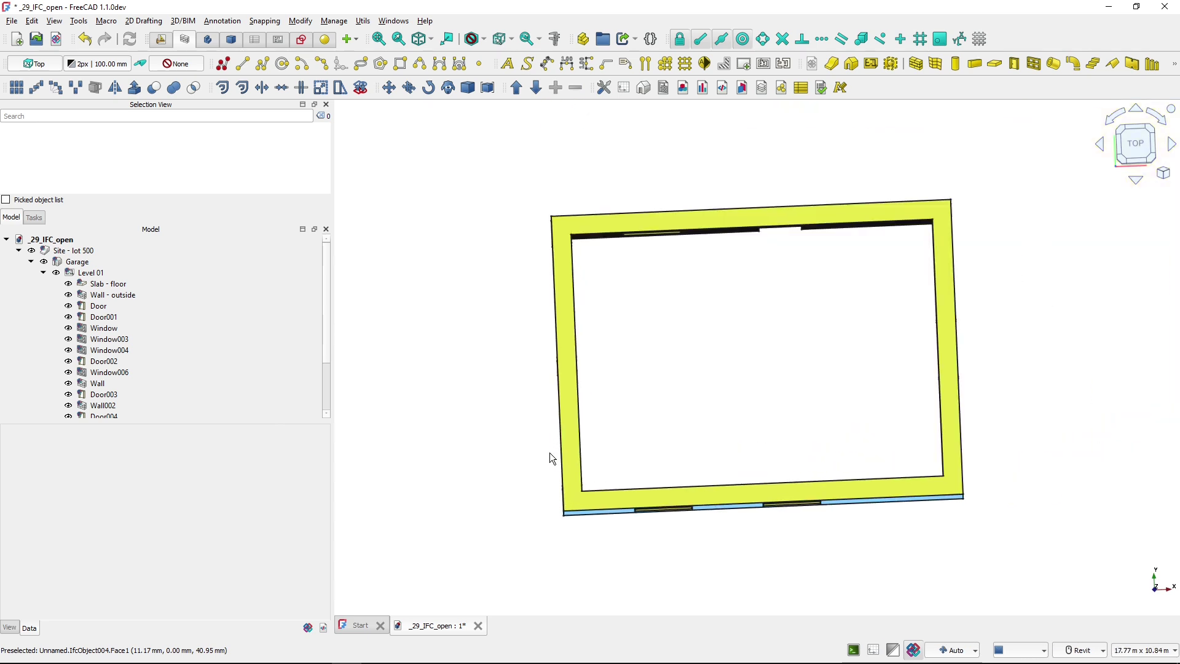
{"action": "middle_click_drag", "start_coordinate": [550, 453], "coordinate": [742, 473], "text": "shift"}
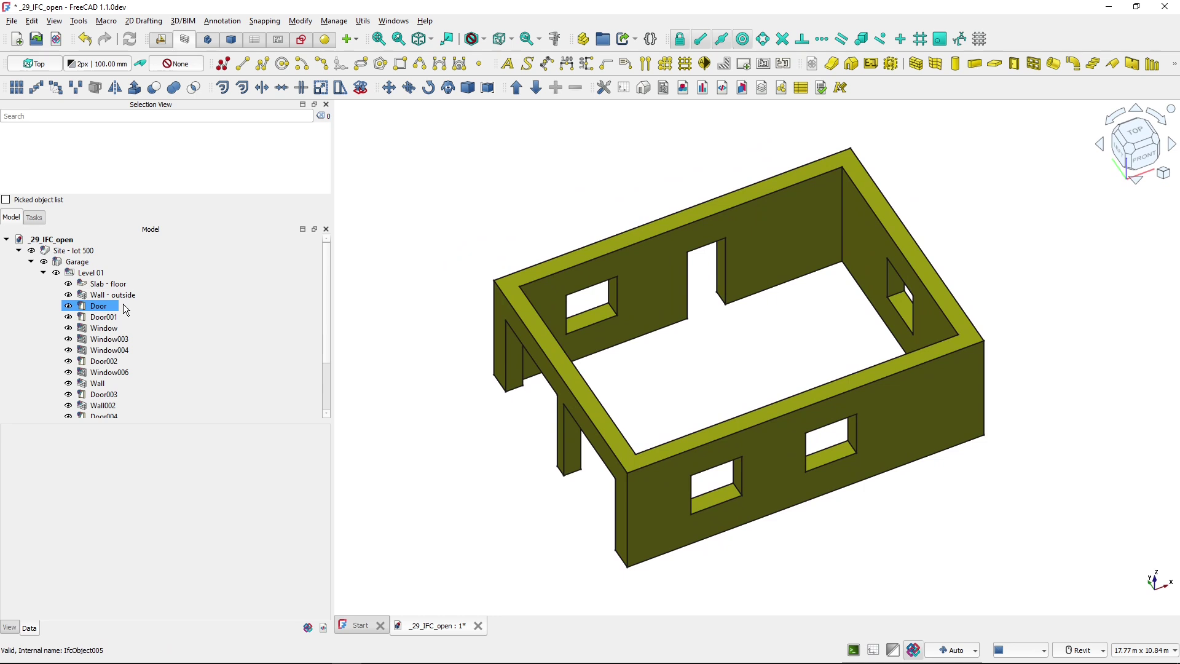
Set the Shape Mode of Slab - floor to Shape
{"action": "left_click", "coordinate": [115, 287]}
{"action": "left_click", "coordinate": [169, 480]}
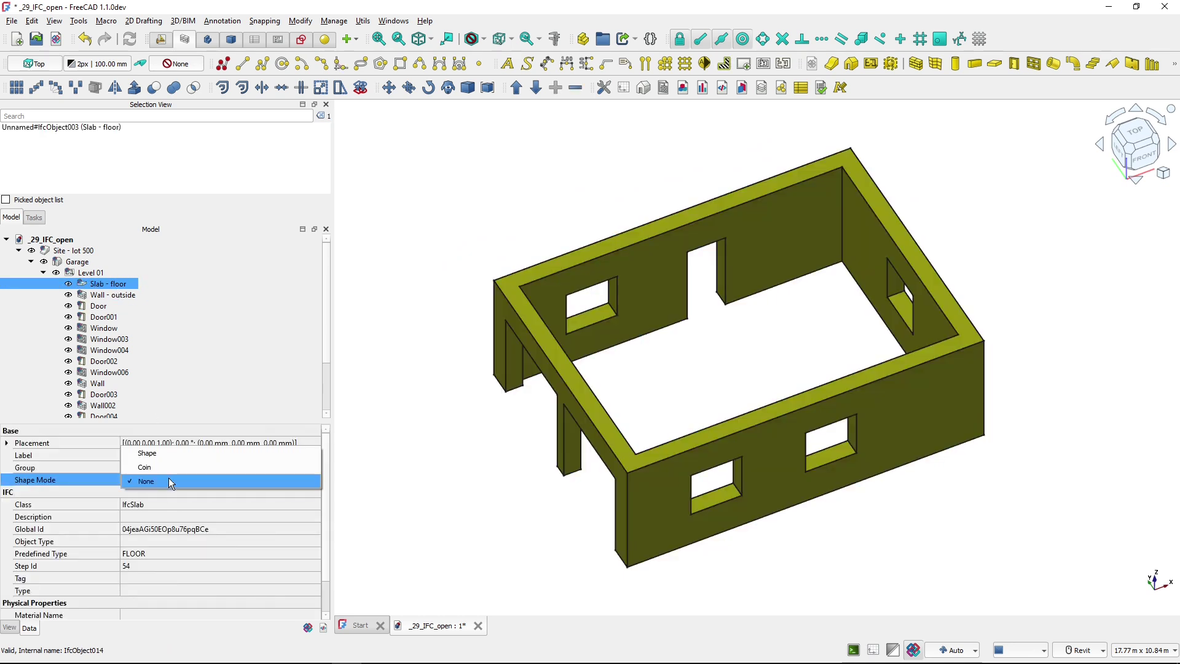
{"action": "left_click", "coordinate": [160, 459]}
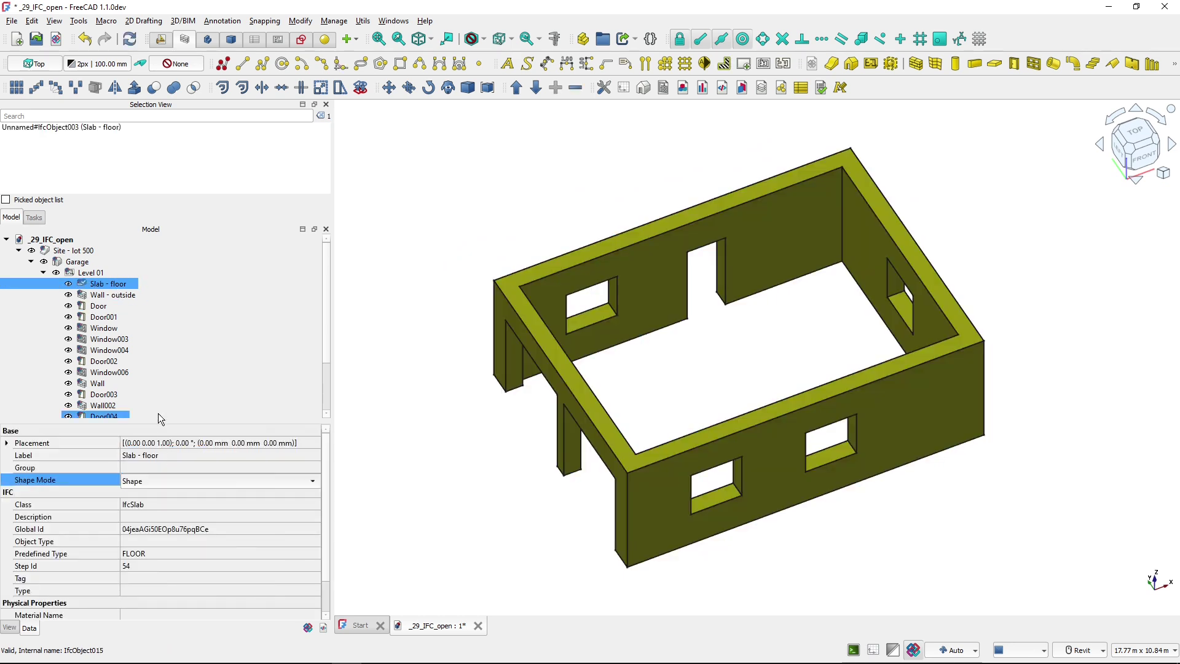
{"action": "left_click", "coordinate": [110, 306]}
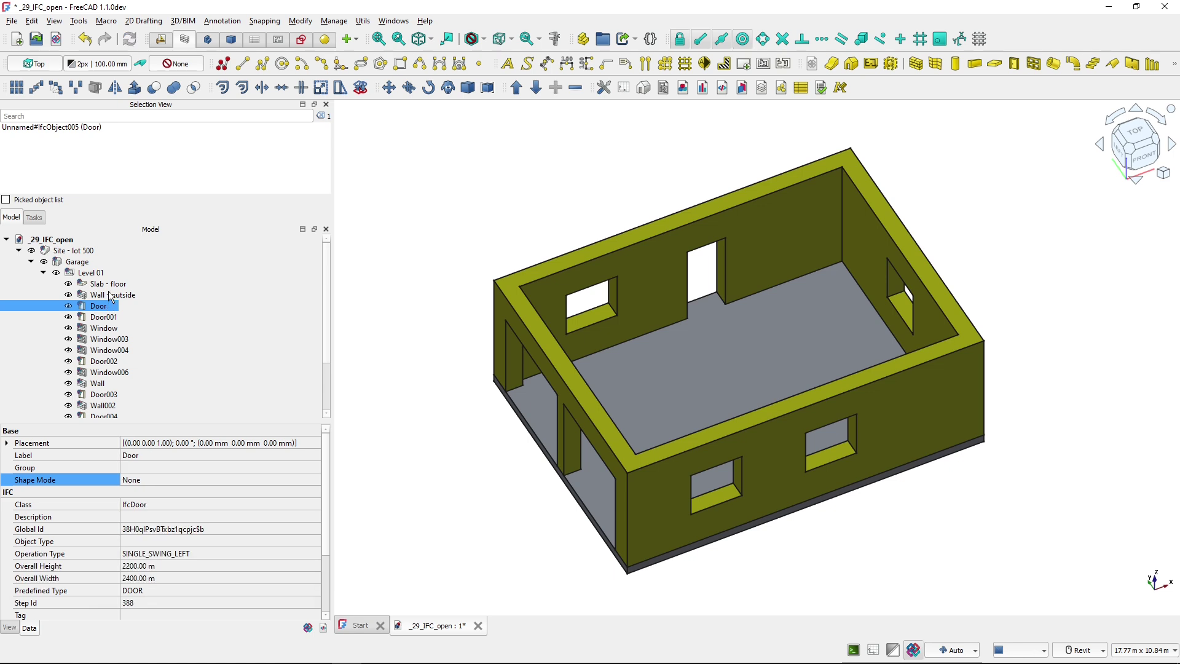
Examine the IFC context commands offered for Slab - floor and for Door
{"action": "left_click", "coordinate": [111, 286]}
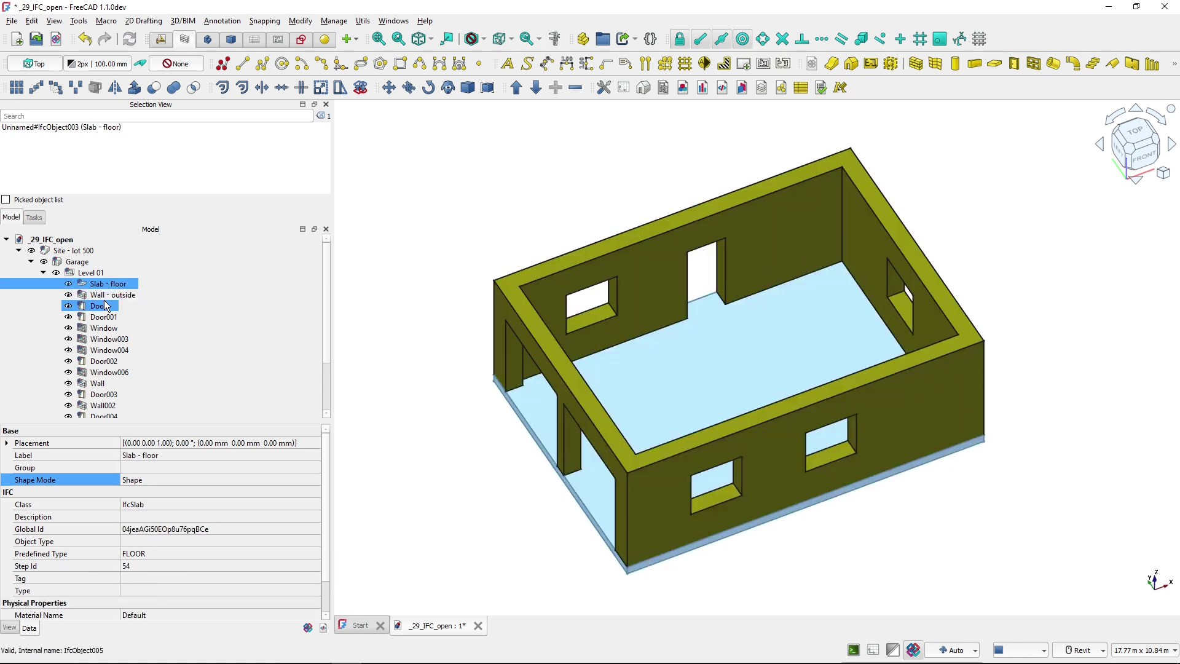
{"action": "right_click", "coordinate": [111, 286]}
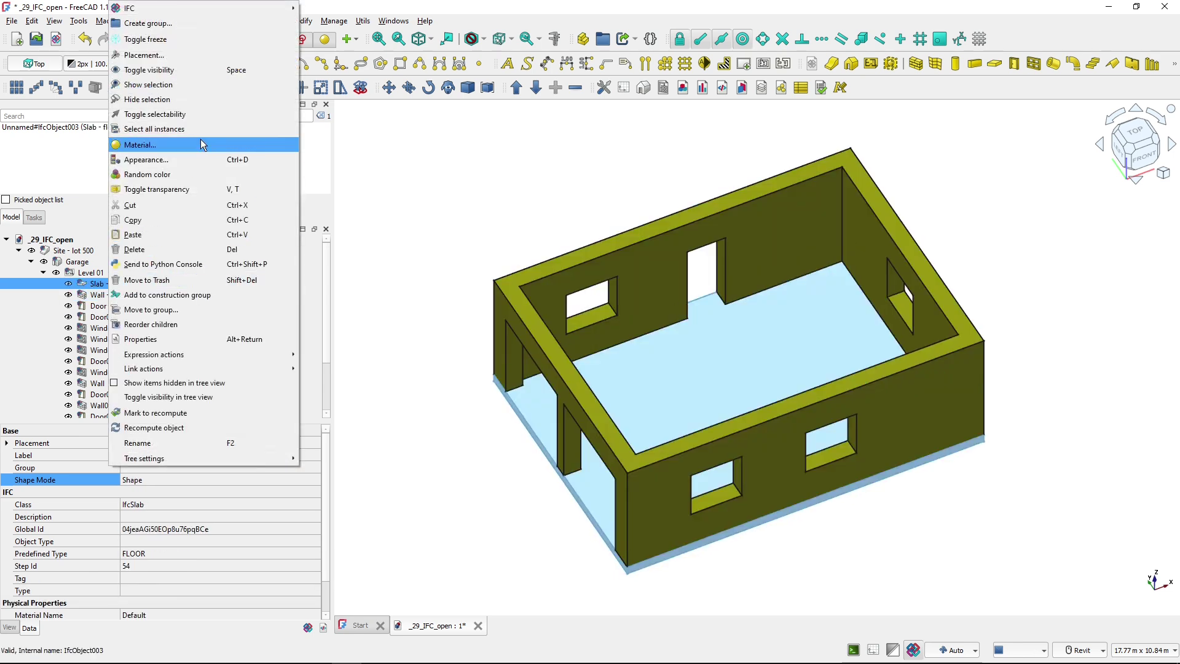
{"action": "mouse_move", "coordinate": [176, 9]}
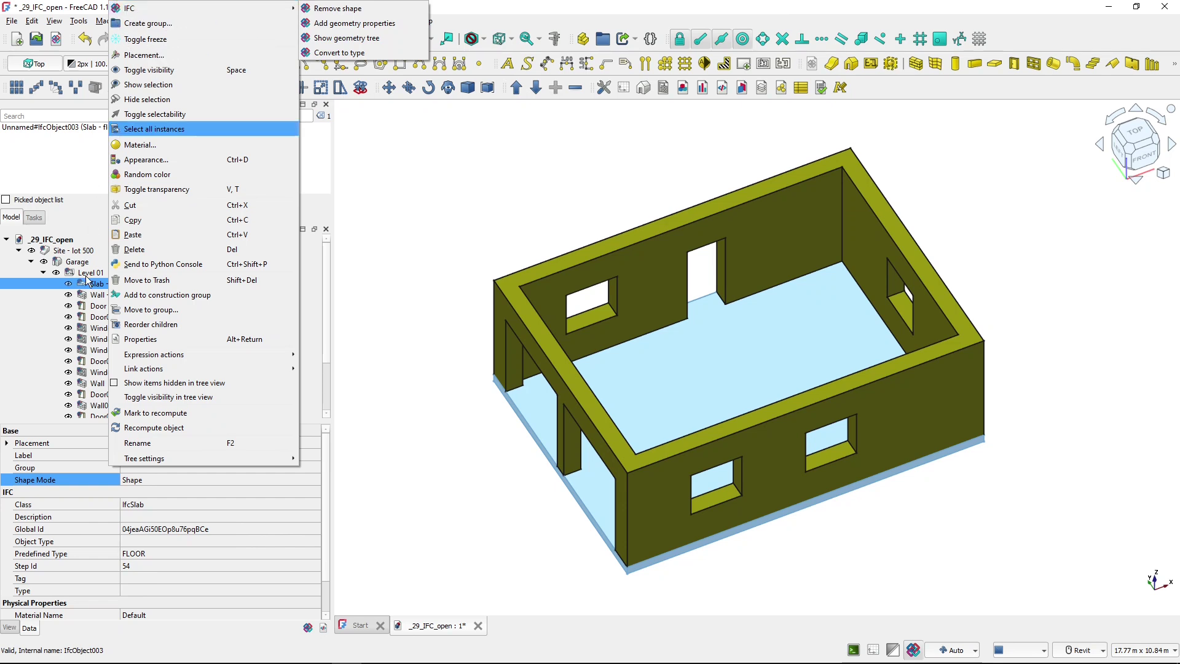
{"action": "left_click", "coordinate": [86, 307]}
{"action": "right_click", "coordinate": [105, 308]}
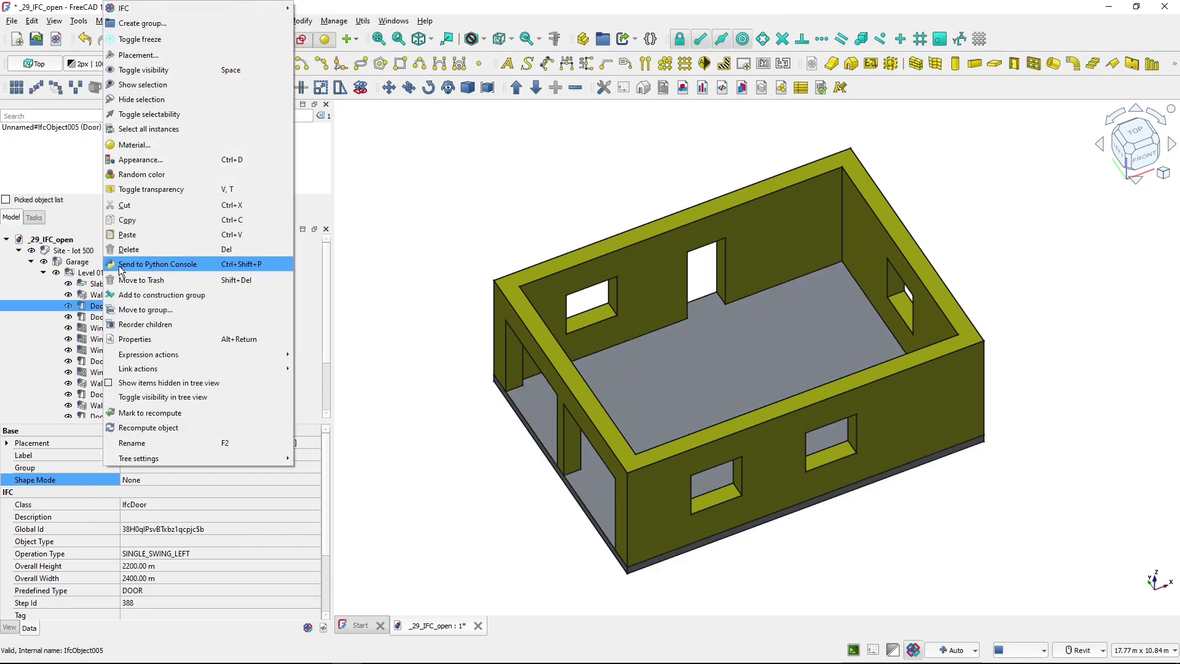
{"action": "mouse_move", "coordinate": [283, 8]}
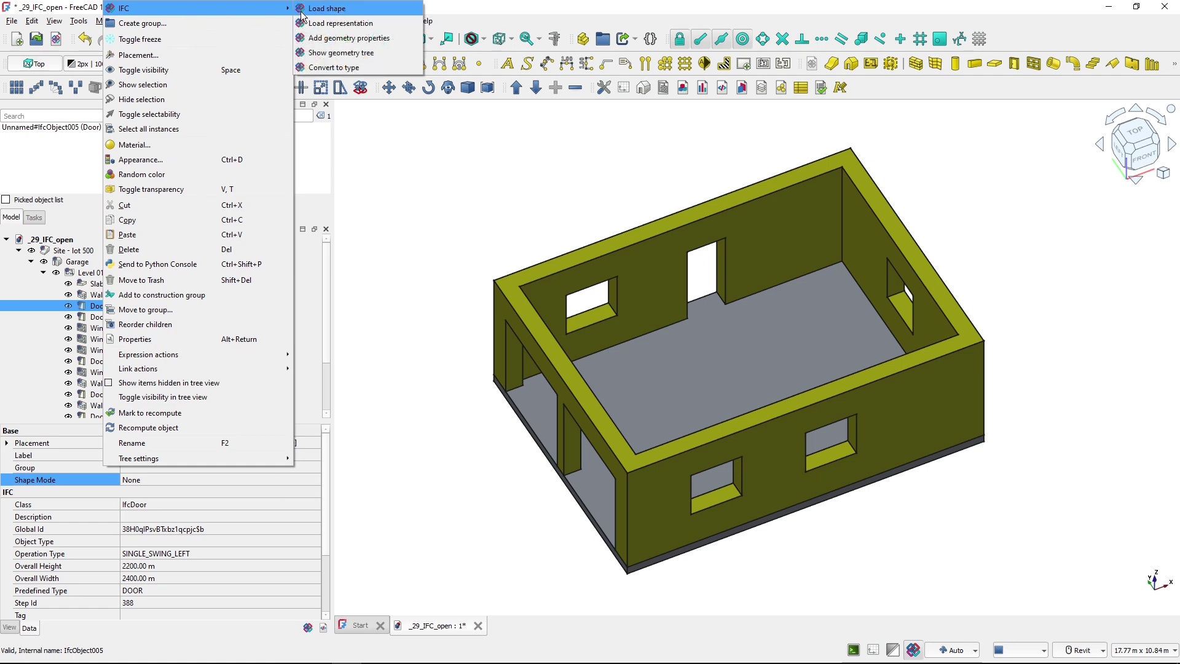
{"action": "left_click", "coordinate": [93, 375]}
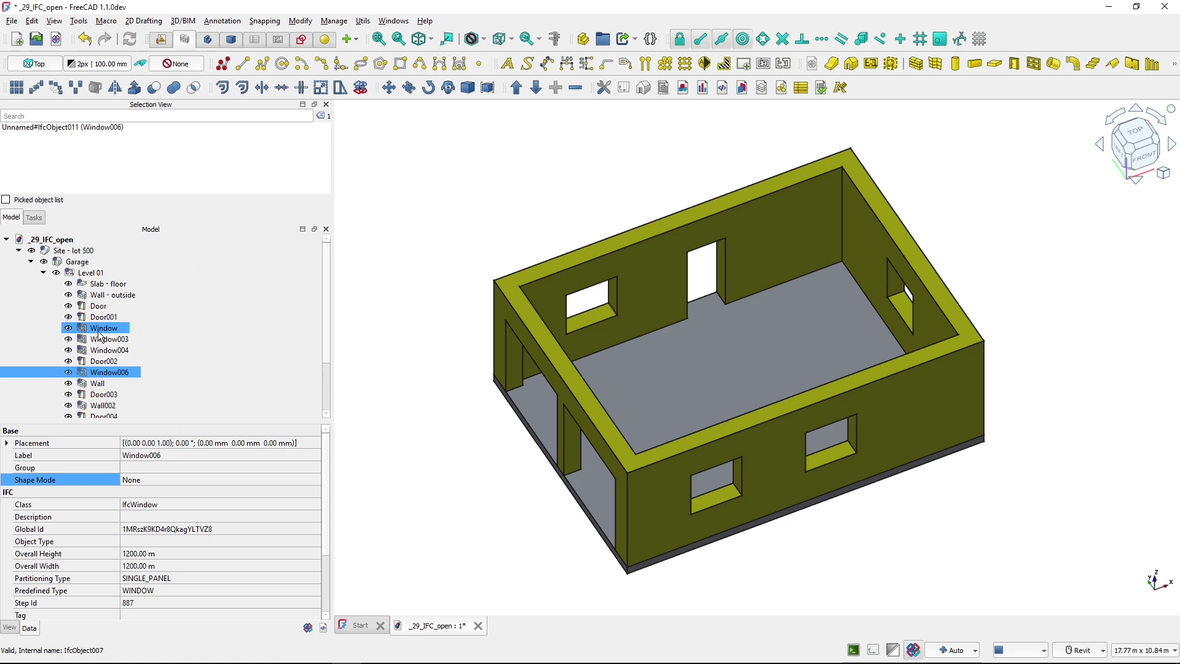
Set the Shape Mode of Window, Window003, Window004 and Door002 together to Shape
{"action": "left_click", "coordinate": [101, 331]}
{"action": "left_click", "coordinate": [106, 366], "text": "shift"}
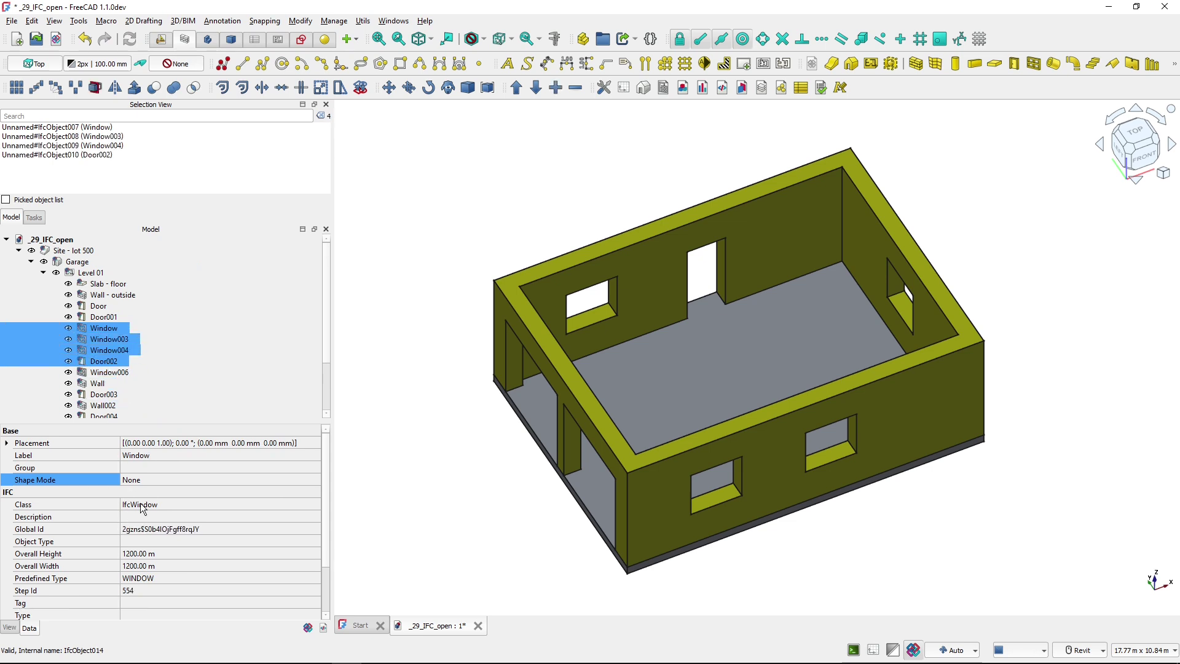
{"action": "left_click", "coordinate": [151, 477]}
{"action": "left_click", "coordinate": [150, 477]}
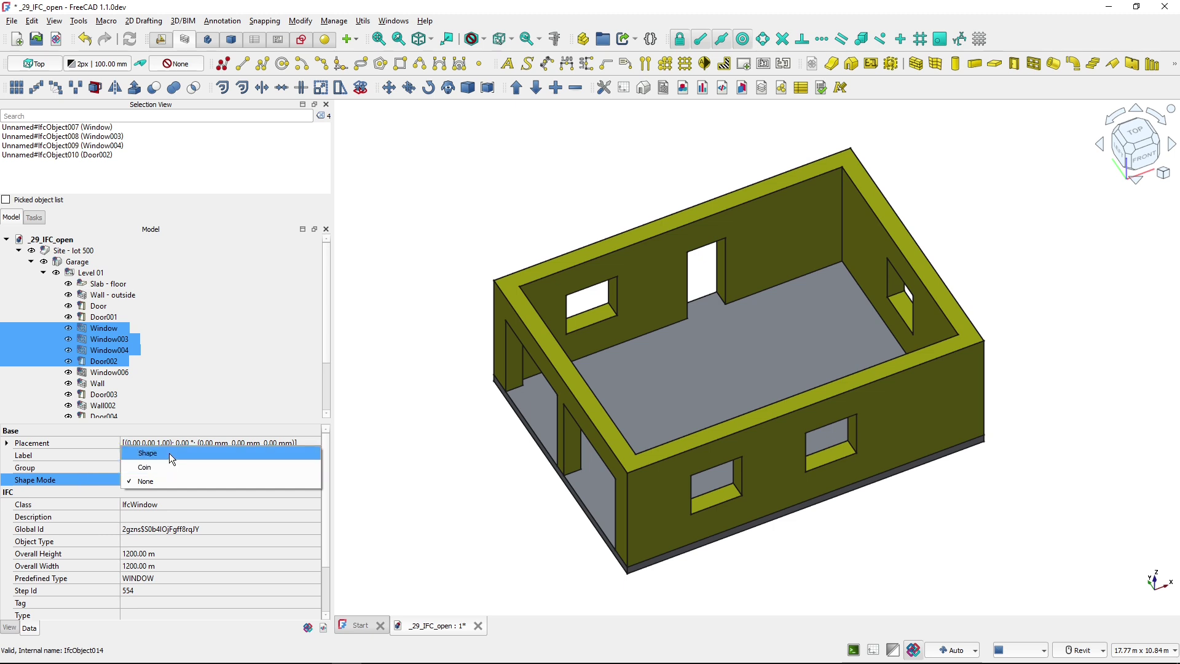
{"action": "left_click", "coordinate": [168, 452]}
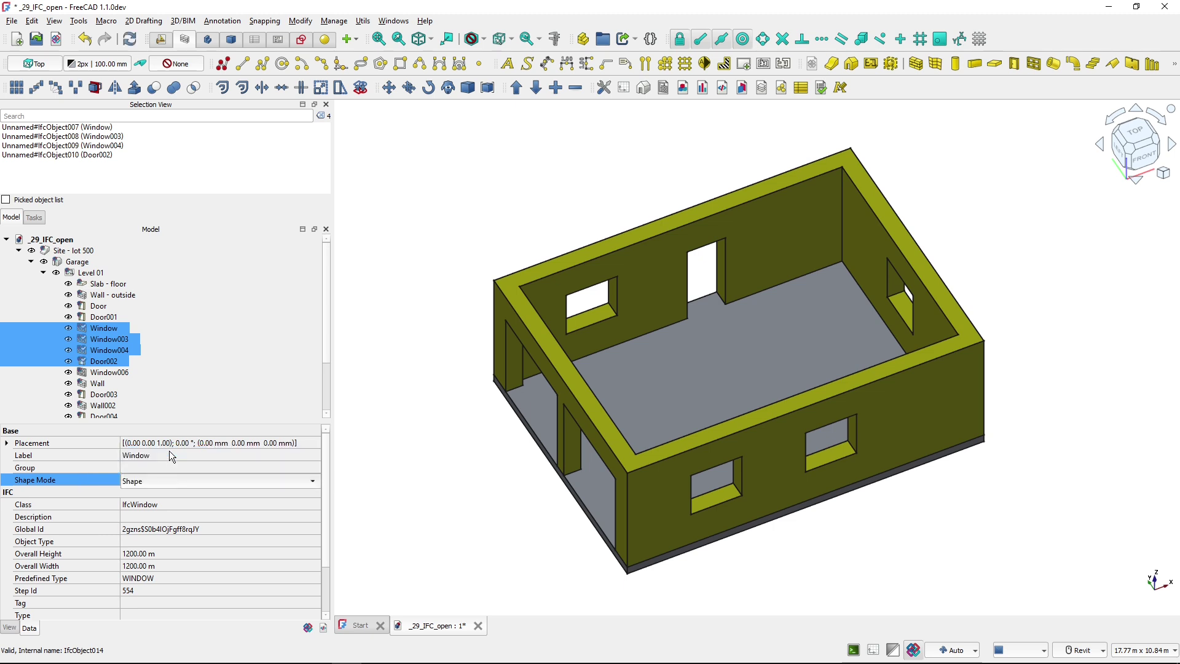
{"action": "left_click", "coordinate": [137, 393]}
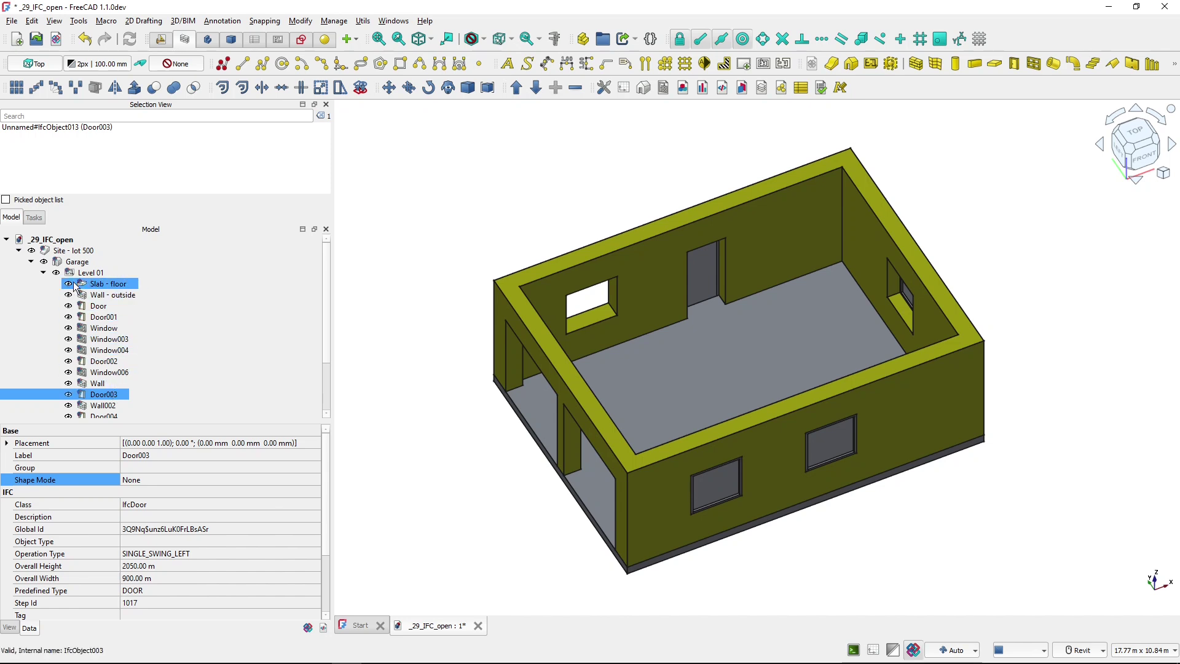
{"action": "left_click", "coordinate": [43, 273]}
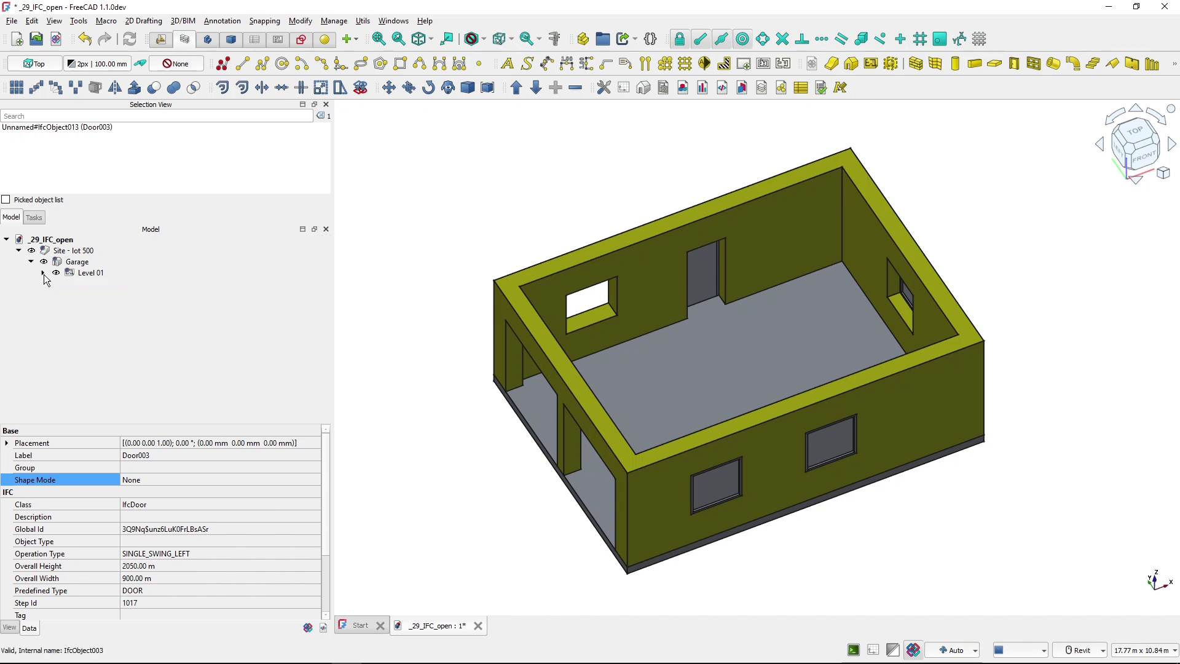
{"action": "left_click", "coordinate": [41, 274]}
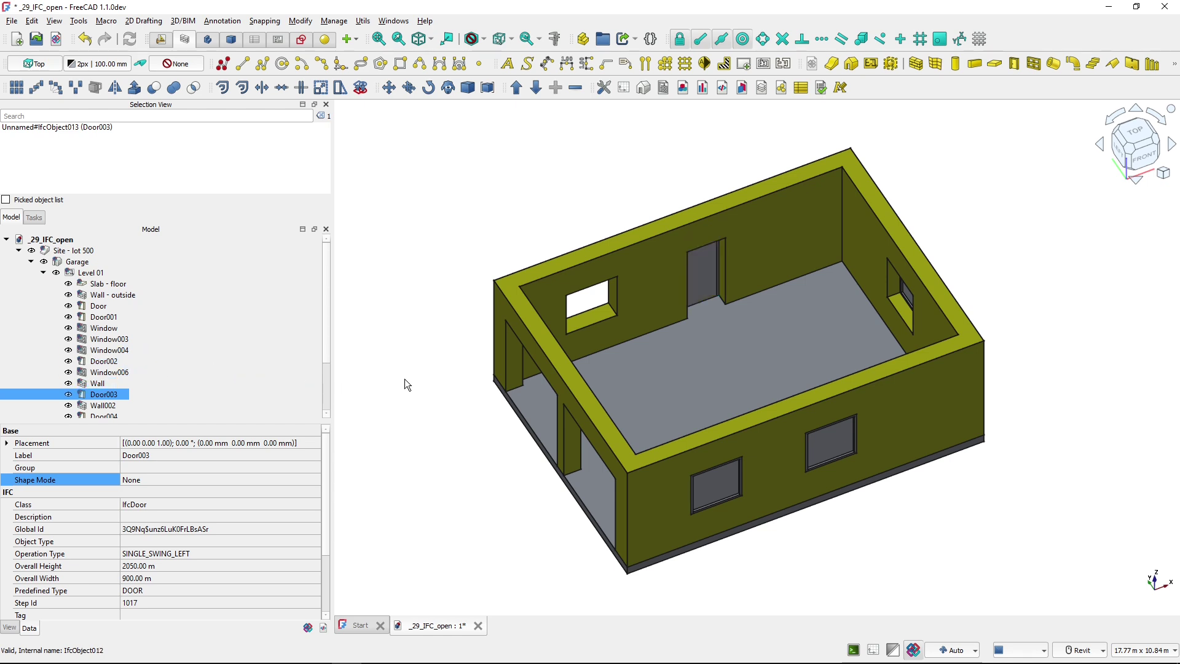
Set the Shape Mode of Window004 to Coin and inspect the window from outside the building
{"action": "left_click", "coordinate": [109, 350]}
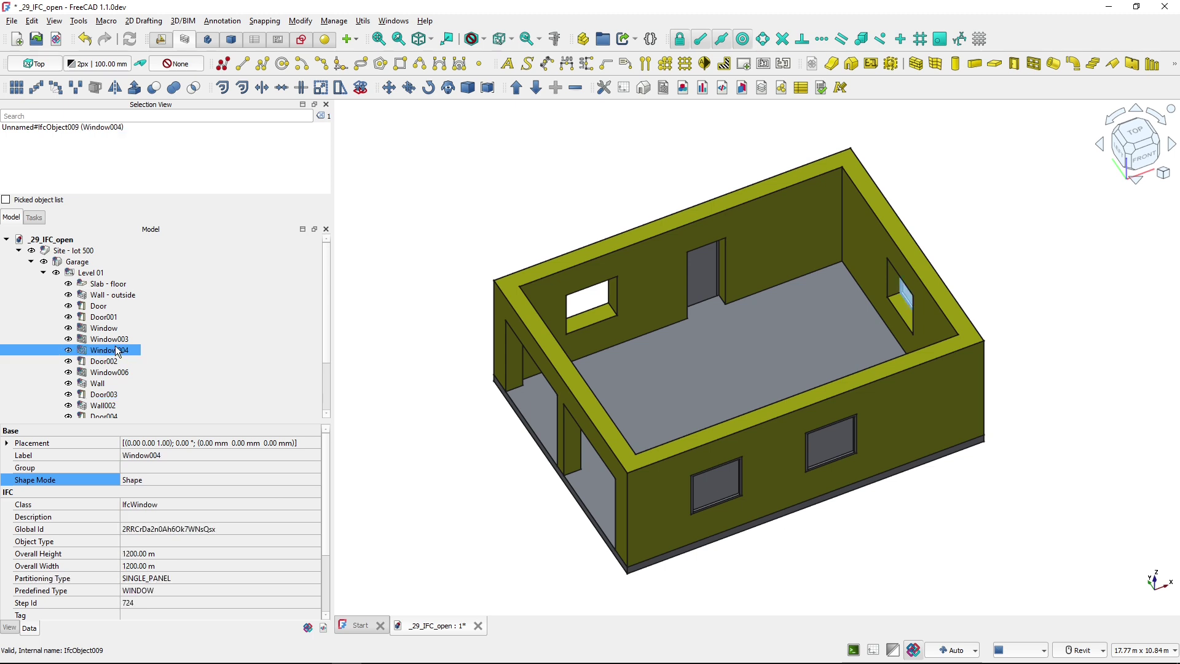
{"action": "left_click", "coordinate": [187, 478]}
{"action": "left_click", "coordinate": [177, 481]}
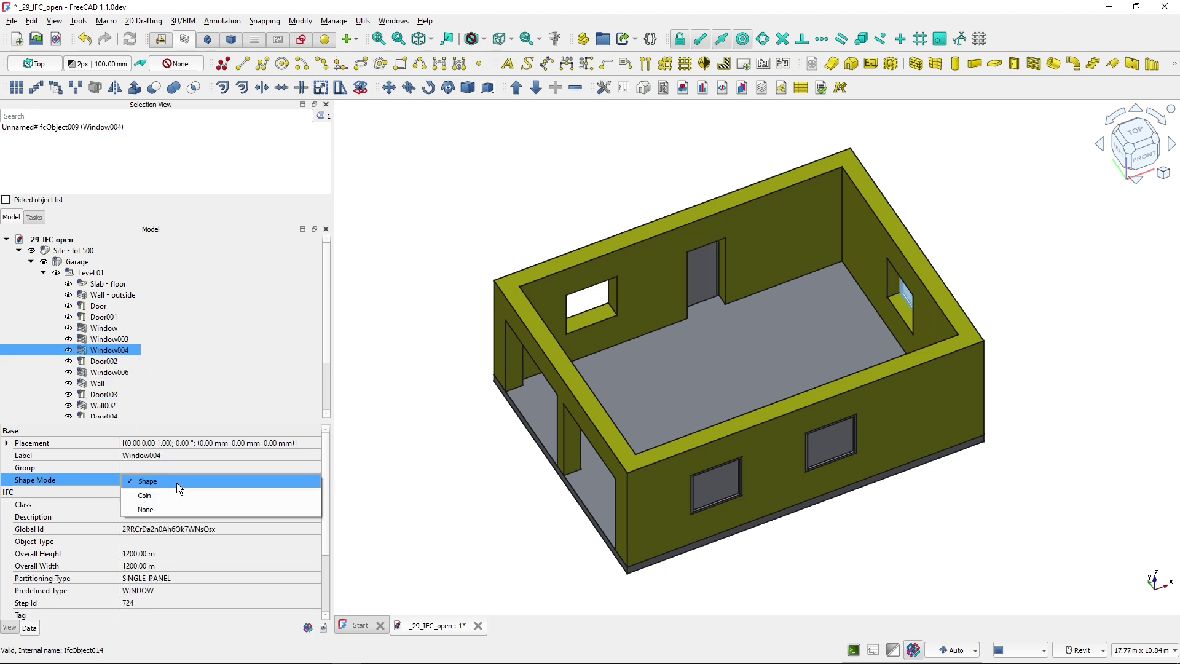
{"action": "left_click", "coordinate": [148, 496]}
{"action": "left_click", "coordinate": [355, 495]}
{"action": "middle_click_drag", "start_coordinate": [914, 422], "coordinate": [644, 356], "text": "shift"}
{"action": "middle_click_drag", "start_coordinate": [941, 372], "coordinate": [663, 381]}
{"action": "scroll", "coordinate": [676, 371], "scroll_direction": "up", "scroll_amount": 5}
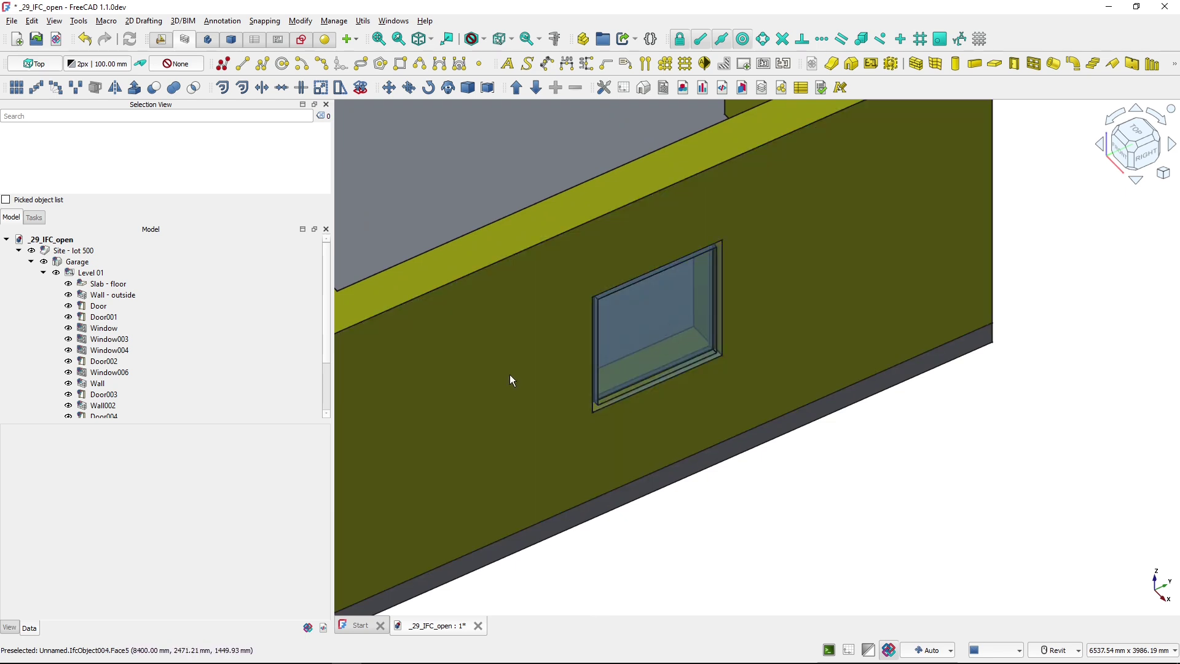
{"action": "scroll", "coordinate": [644, 341], "scroll_direction": "down", "scroll_amount": 4}
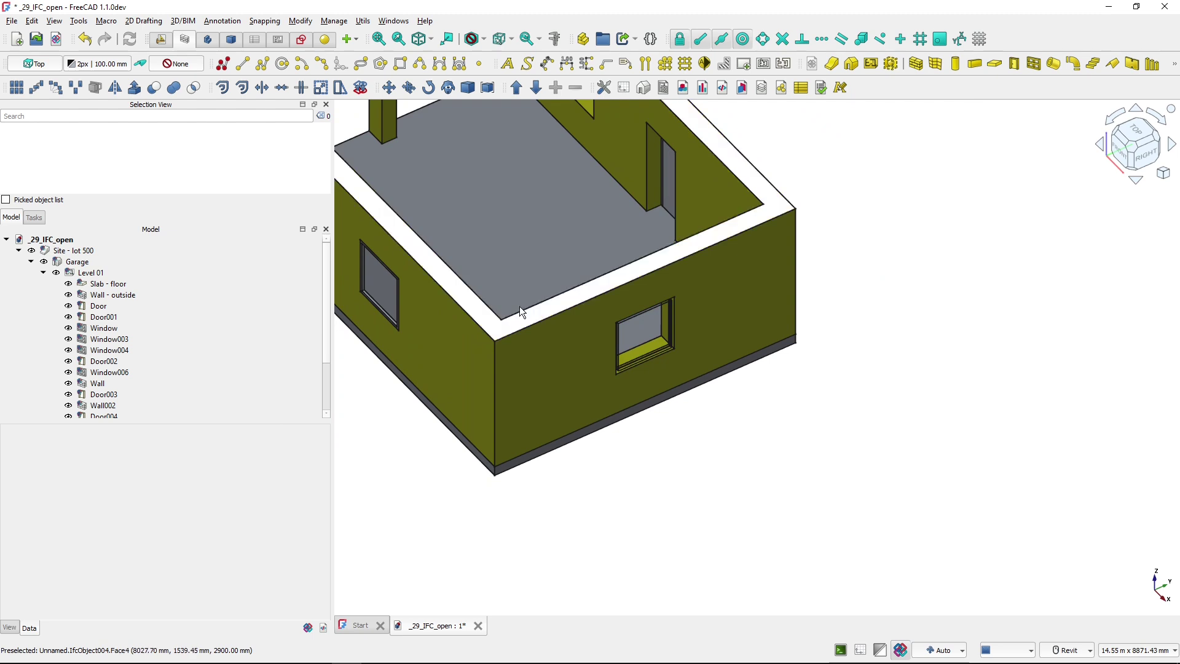
Set the Shape Mode of Window003 to Coin and inspect it from the front of the building
{"action": "left_click", "coordinate": [368, 295]}
{"action": "middle_click_drag", "start_coordinate": [513, 349], "coordinate": [596, 366]}
{"action": "scroll", "coordinate": [596, 366], "scroll_direction": "up", "scroll_amount": 5}
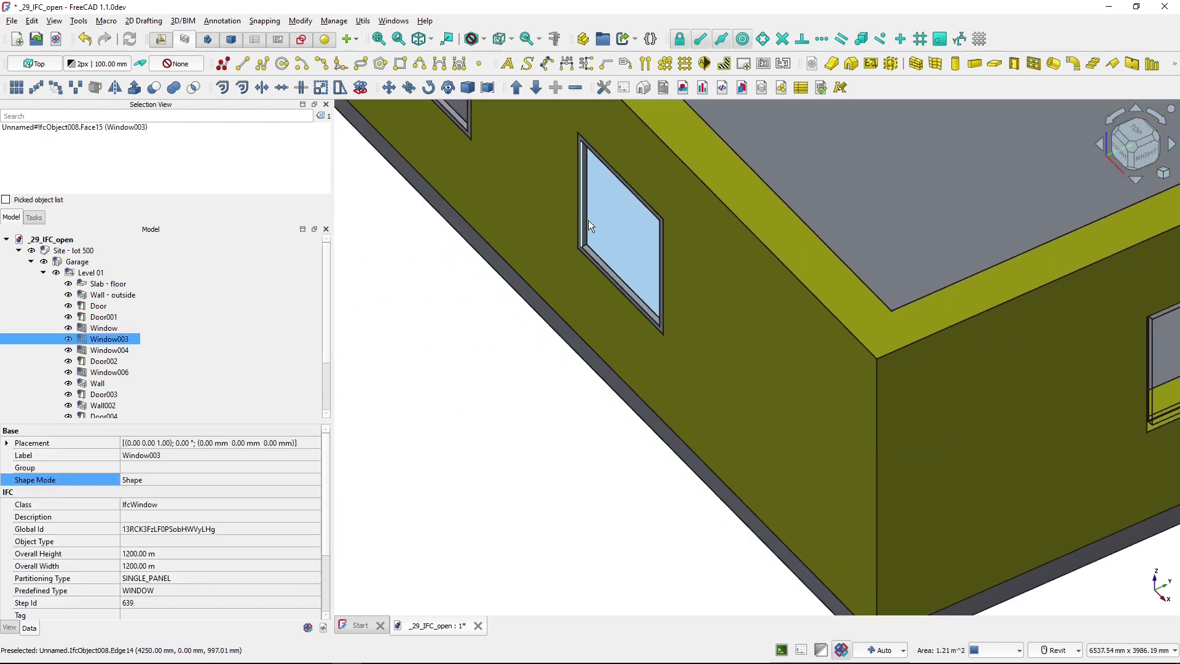
{"action": "left_click", "coordinate": [172, 478]}
{"action": "left_click", "coordinate": [172, 478]}
{"action": "left_click", "coordinate": [161, 505]}
{"action": "left_click", "coordinate": [425, 424]}
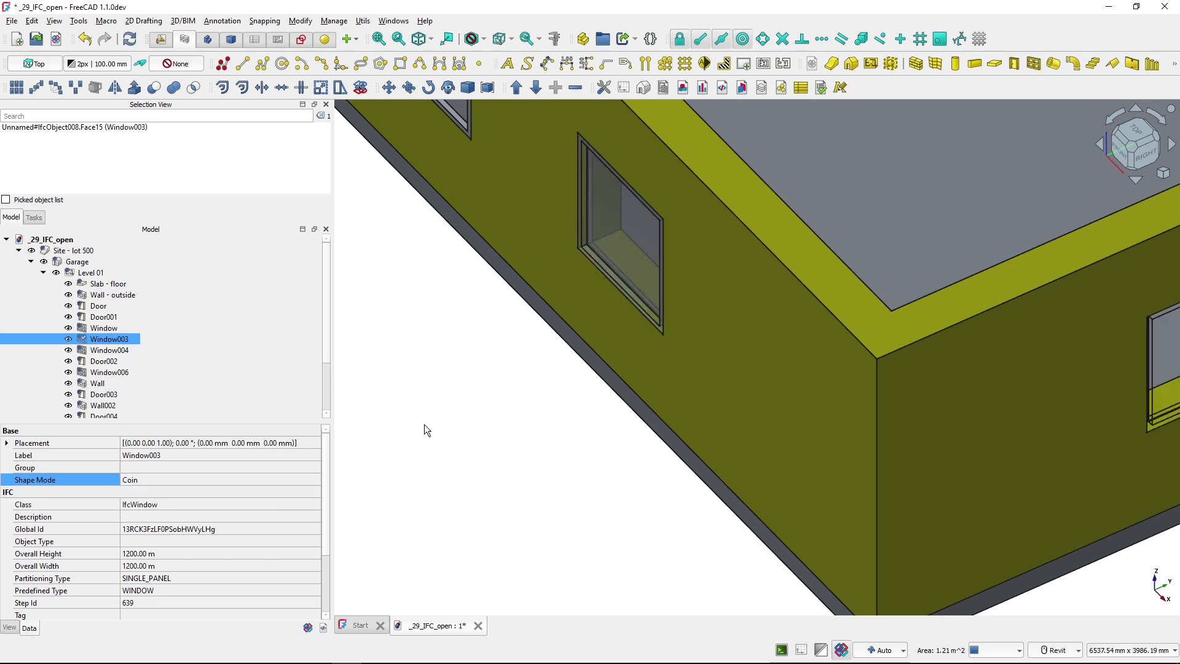
{"action": "middle_click_drag", "start_coordinate": [424, 424], "coordinate": [567, 478], "text": "shift"}
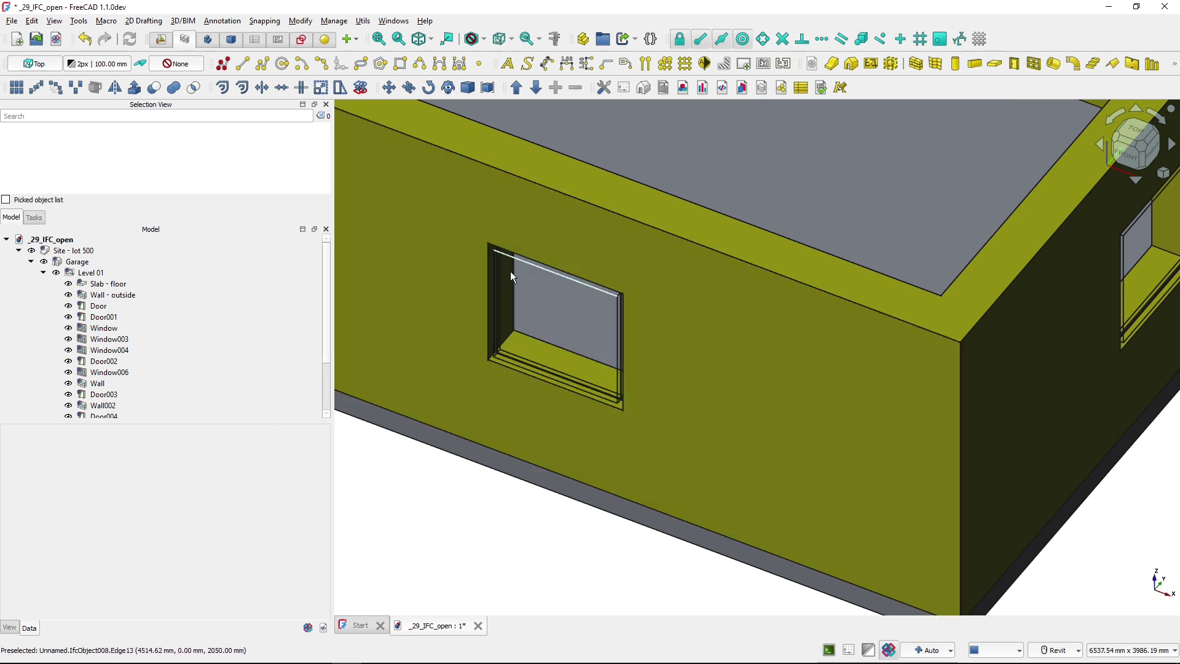
{"action": "scroll", "coordinate": [412, 330], "scroll_direction": "down", "scroll_amount": 5}
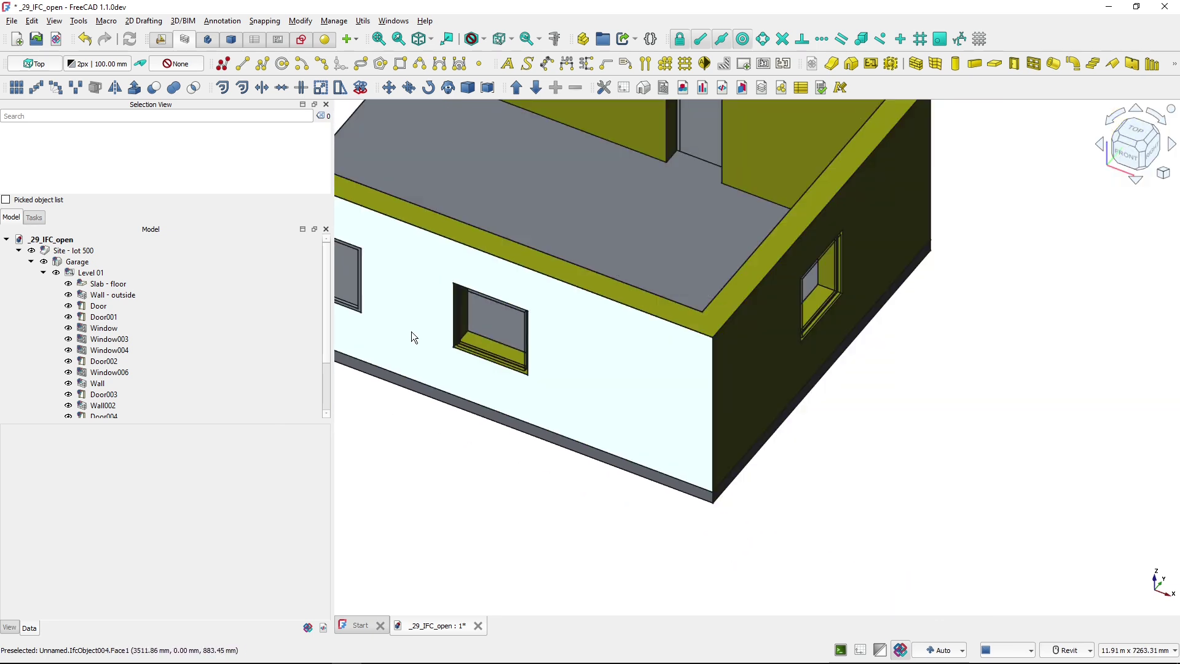
Select Wall - outside in the model tree to check its Shape Mode
{"action": "middle_click_drag", "start_coordinate": [412, 330], "coordinate": [529, 377]}
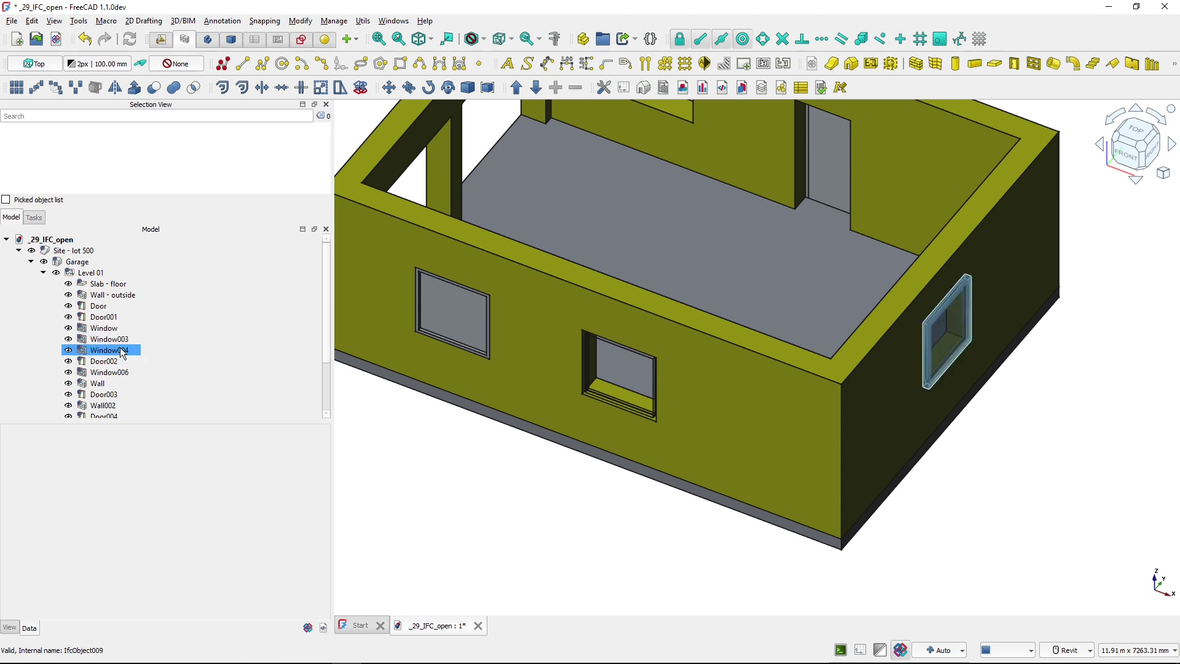
{"action": "left_click", "coordinate": [132, 292]}
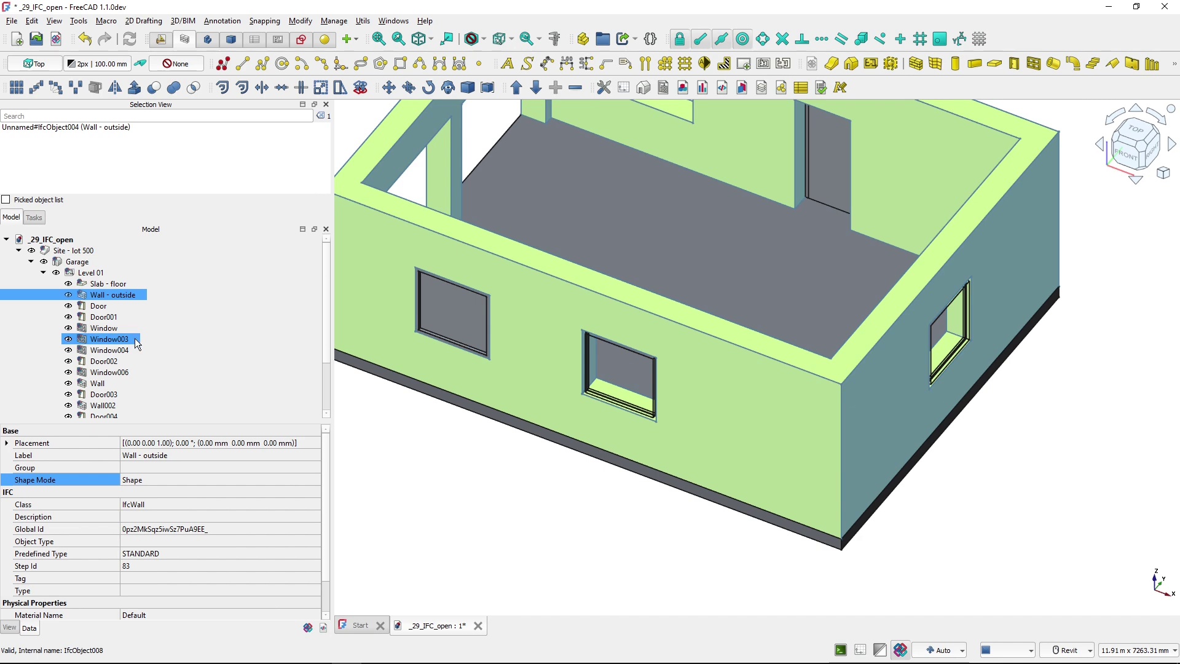
Set the Shape Mode of Wall - outside to Coin and inspect the whole building from its left front corner
{"action": "left_click", "coordinate": [173, 480]}
{"action": "left_click", "coordinate": [172, 481]}
{"action": "left_click", "coordinate": [164, 495]}
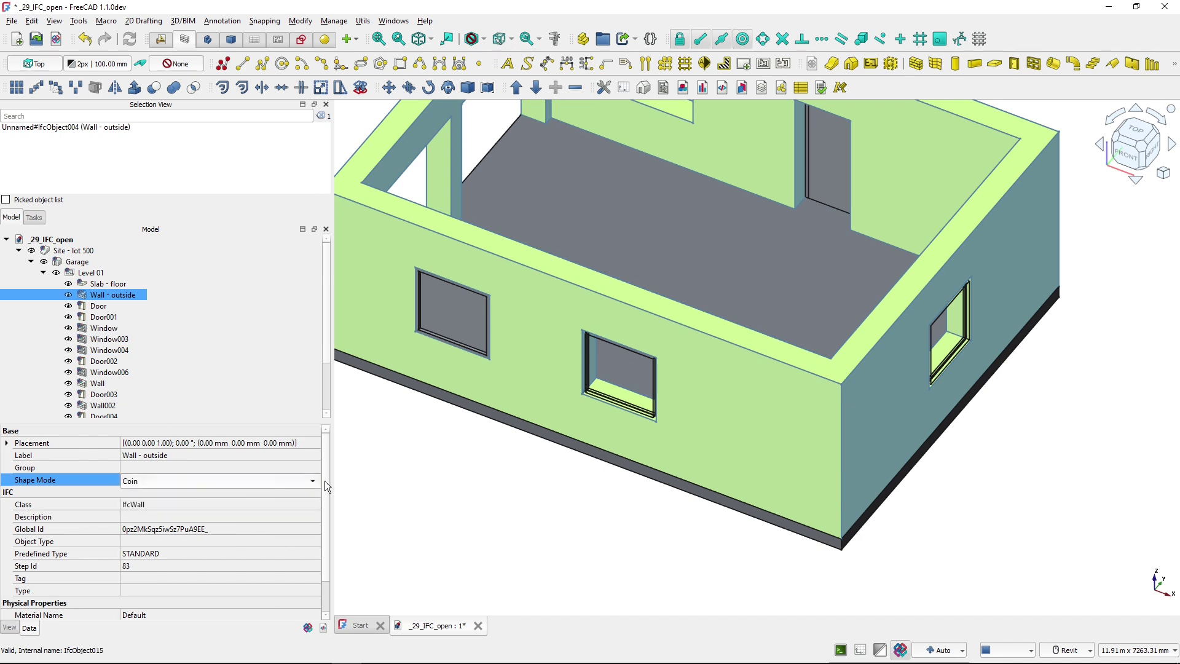
{"action": "middle_click_drag", "start_coordinate": [390, 477], "coordinate": [1037, 406], "text": "shift"}
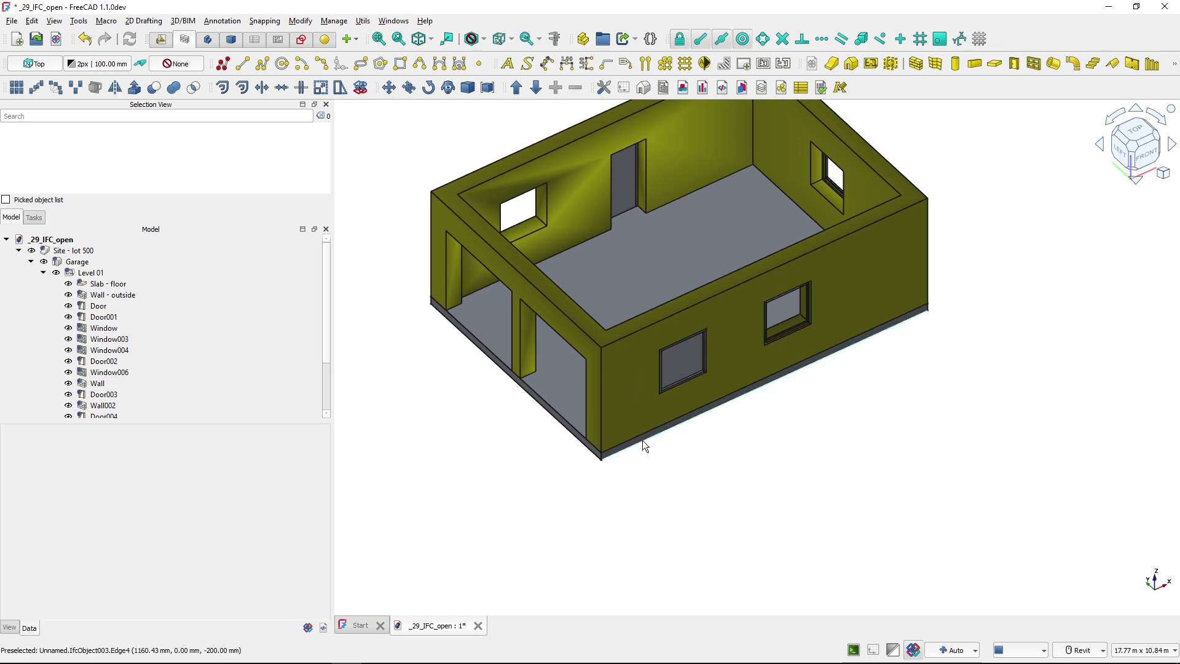
{"action": "scroll", "coordinate": [622, 426], "scroll_direction": "up", "scroll_amount": 3}
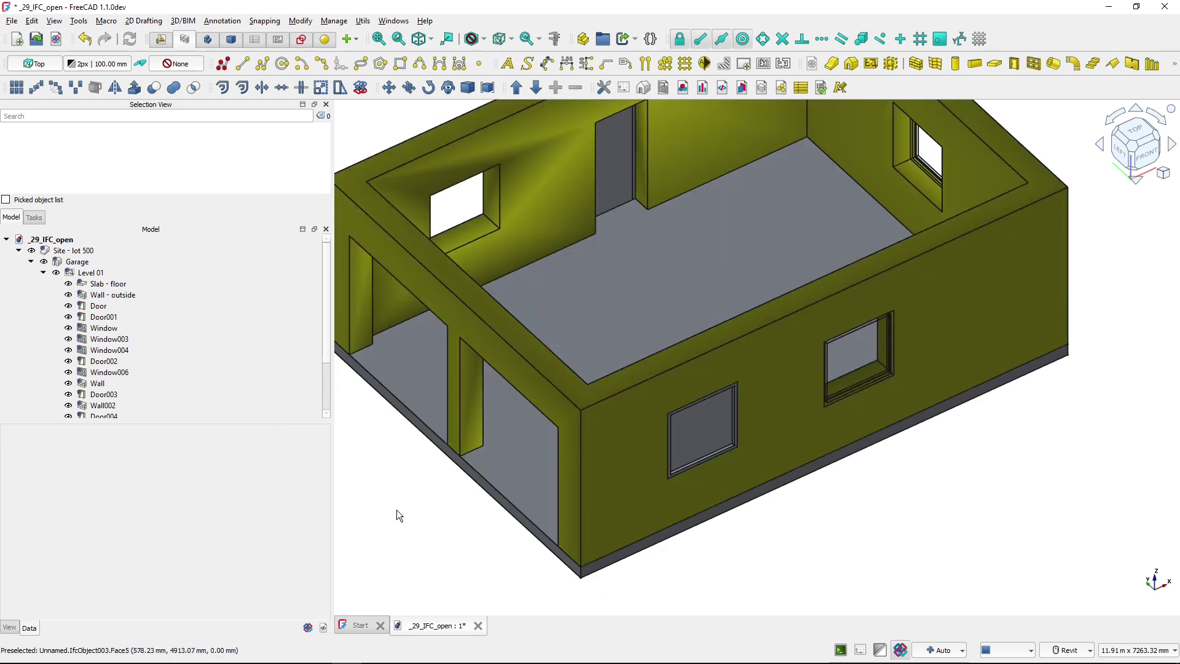
{"action": "scroll", "coordinate": [396, 510], "scroll_direction": "down", "scroll_amount": 2}
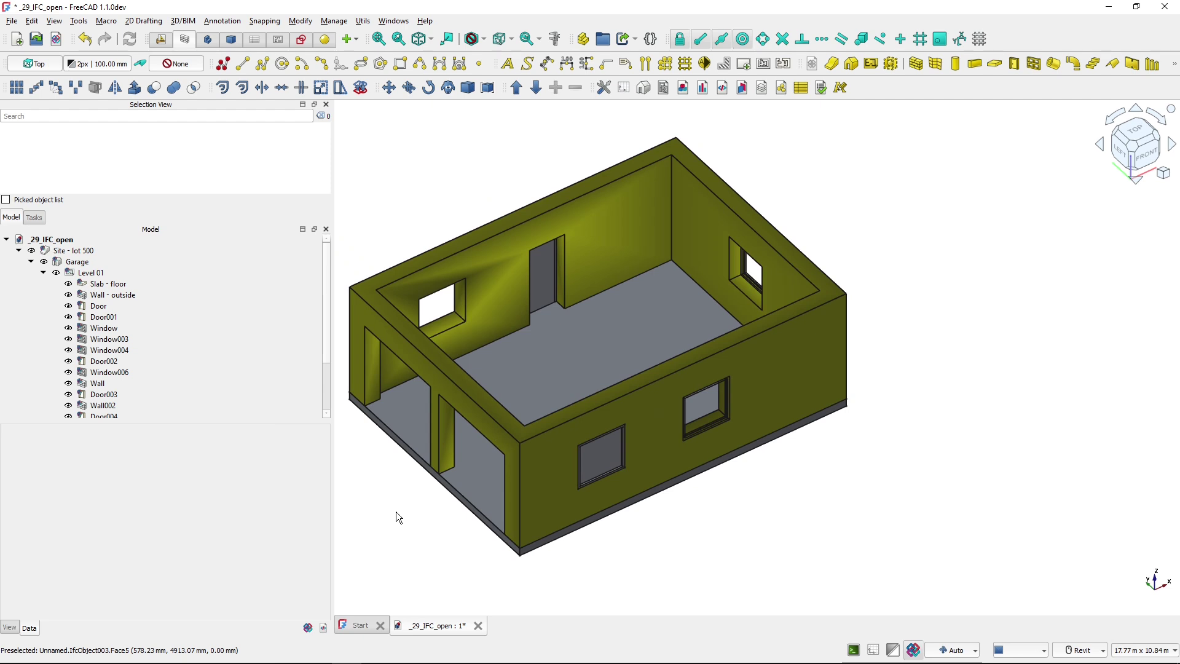
{"action": "middle_click_drag", "start_coordinate": [396, 512], "coordinate": [484, 495]}
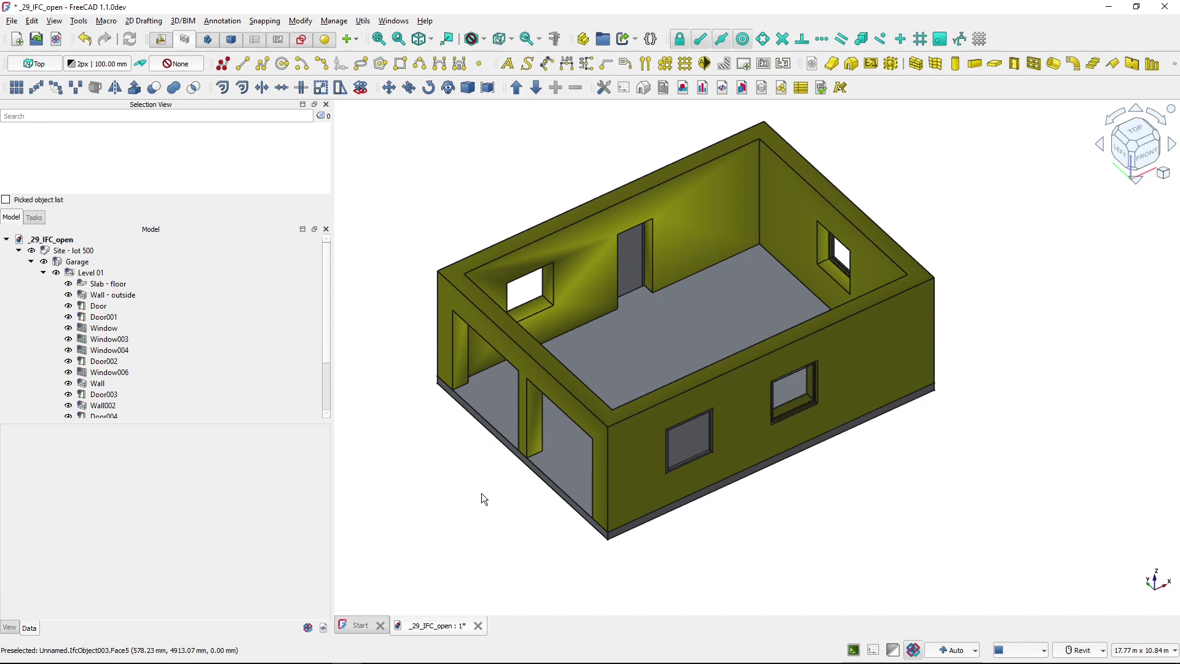
Close the current document without saving and open 029_IFC_open_sample_file.ifc from the Documents folder
{"action": "left_click", "coordinate": [479, 626]}
{"action": "left_click", "coordinate": [644, 357]}
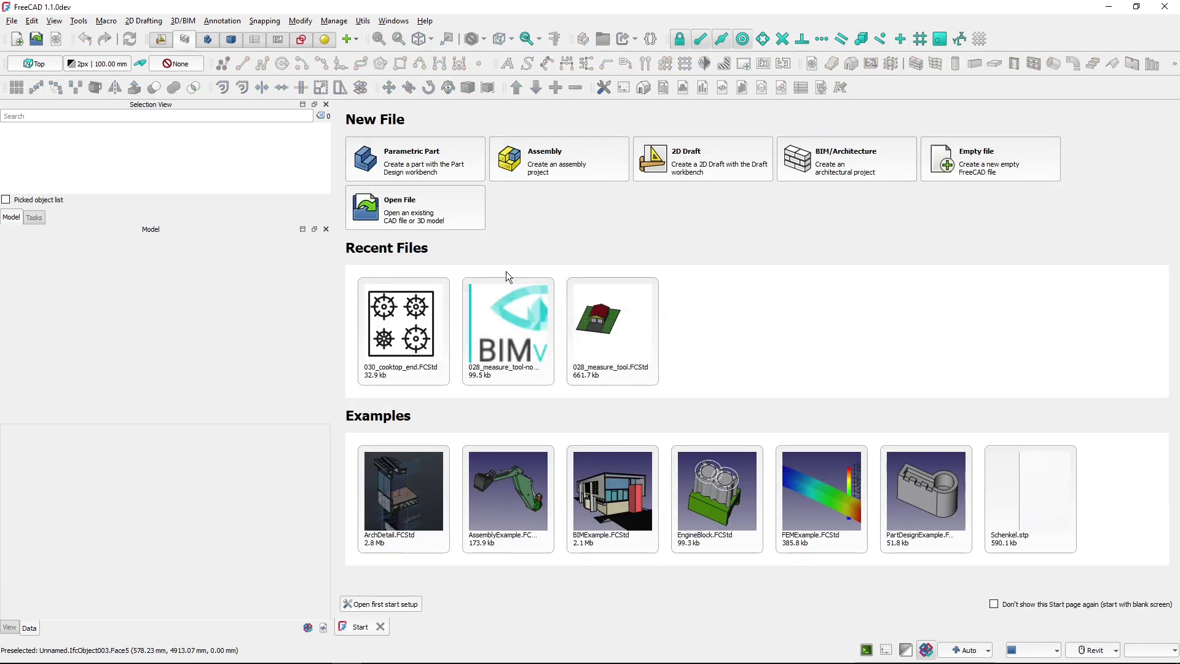
{"action": "left_click", "coordinate": [36, 38]}
{"action": "left_click", "coordinate": [185, 151]}
{"action": "left_click", "coordinate": [367, 289]}
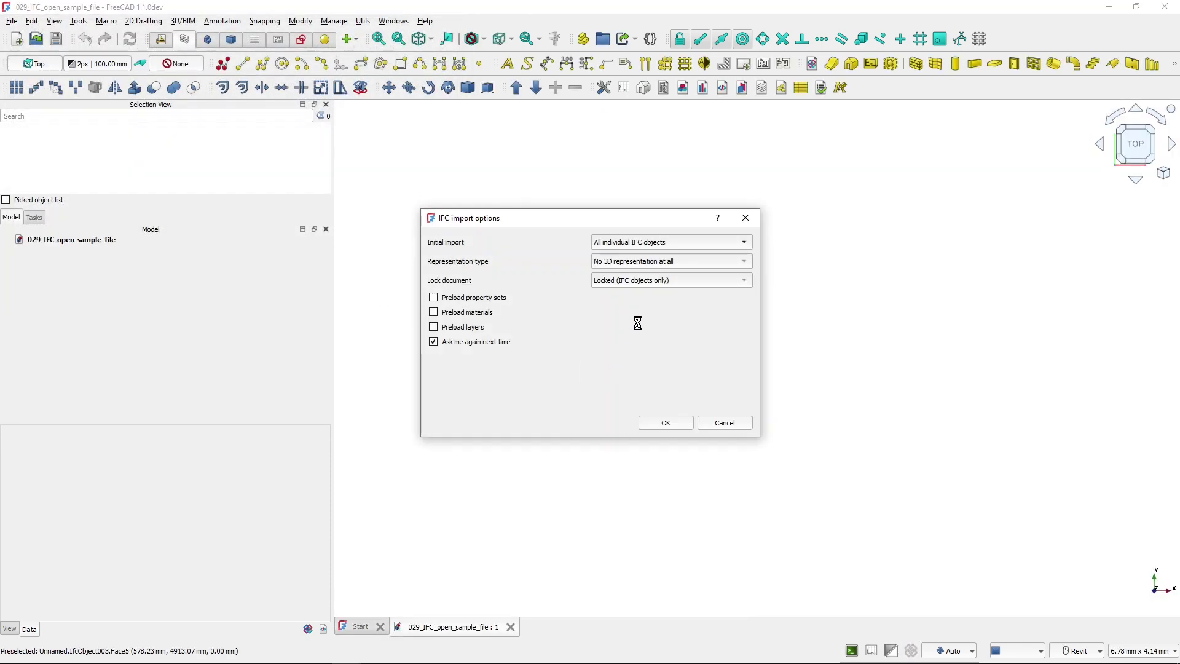
Import the file with representation type "Load 3D representation only, no shape (default)" and initial import "Only root object (default)"
{"action": "left_click", "coordinate": [709, 261]}
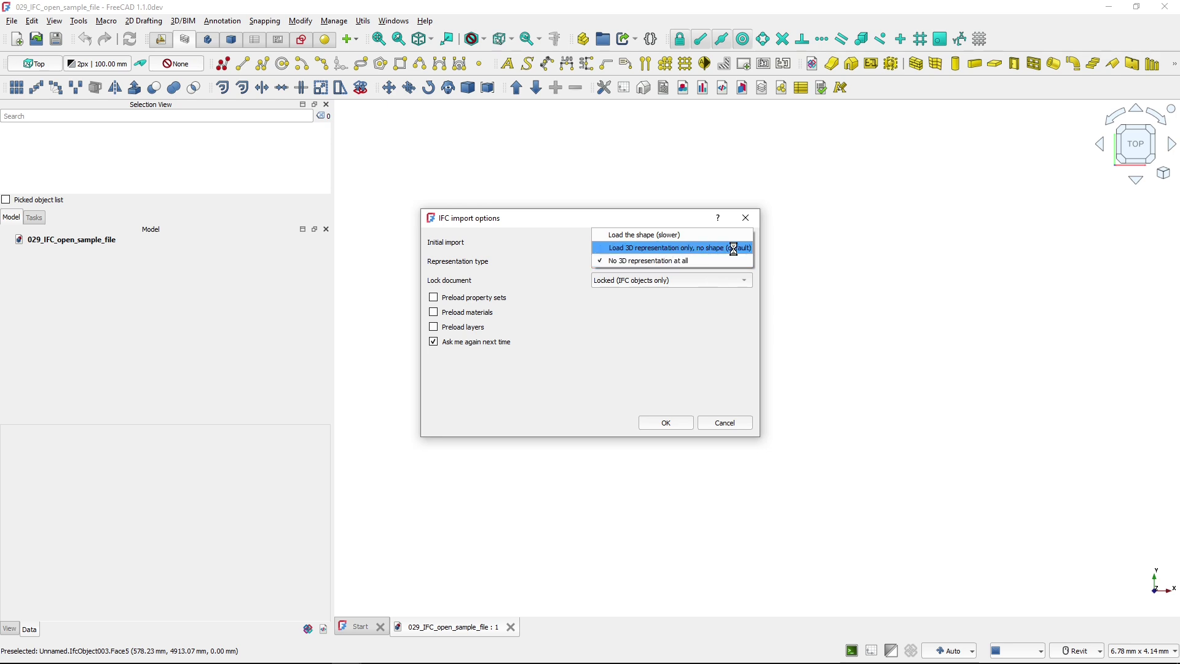
{"action": "left_click", "coordinate": [719, 248]}
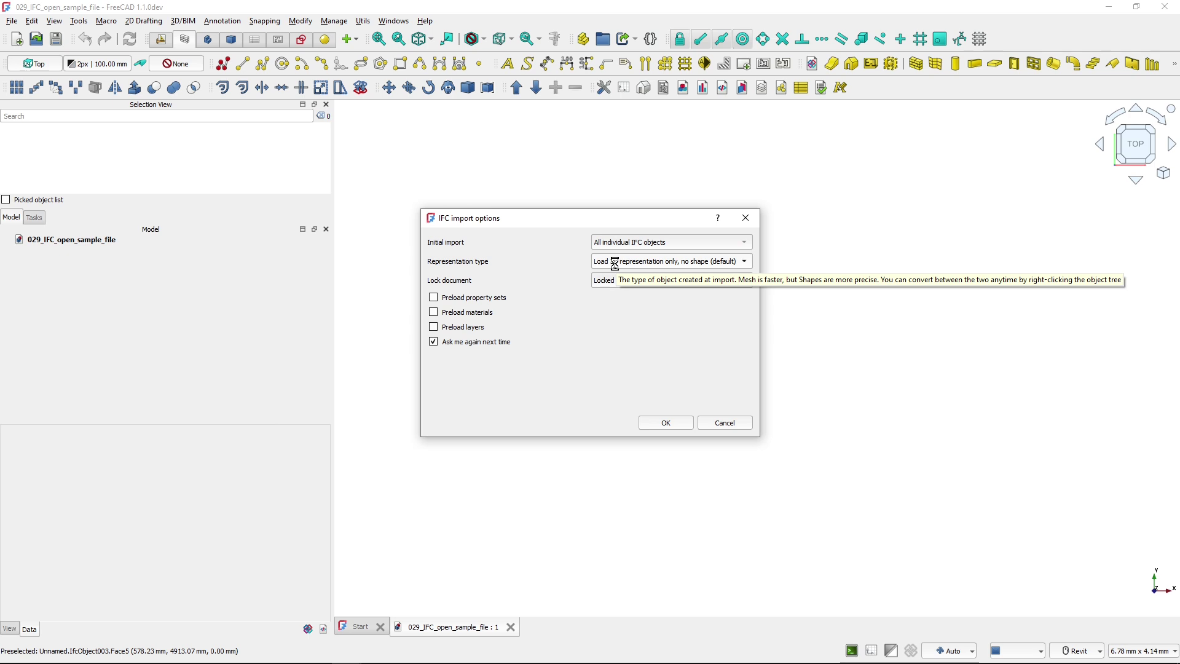
{"action": "left_click", "coordinate": [632, 241]}
{"action": "left_click", "coordinate": [638, 218]}
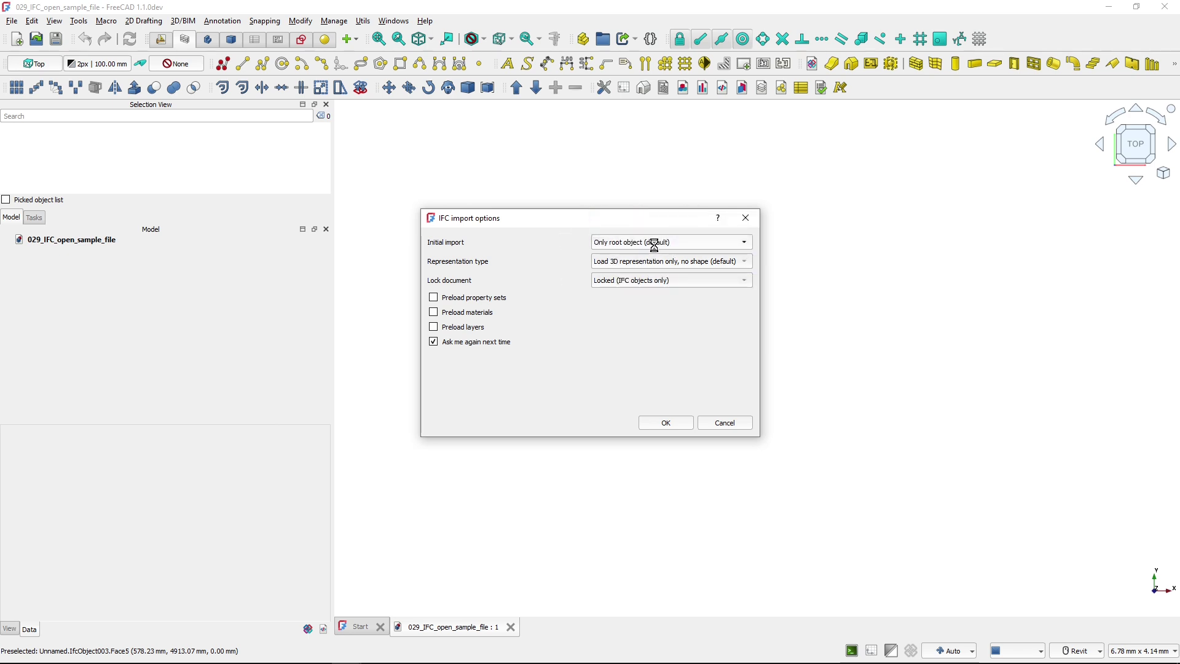
{"action": "left_click", "coordinate": [666, 423]}
{"action": "middle_click_drag", "start_coordinate": [641, 472], "coordinate": [778, 326], "text": "shift"}
{"action": "scroll", "coordinate": [676, 442], "scroll_direction": "up", "scroll_amount": 4}
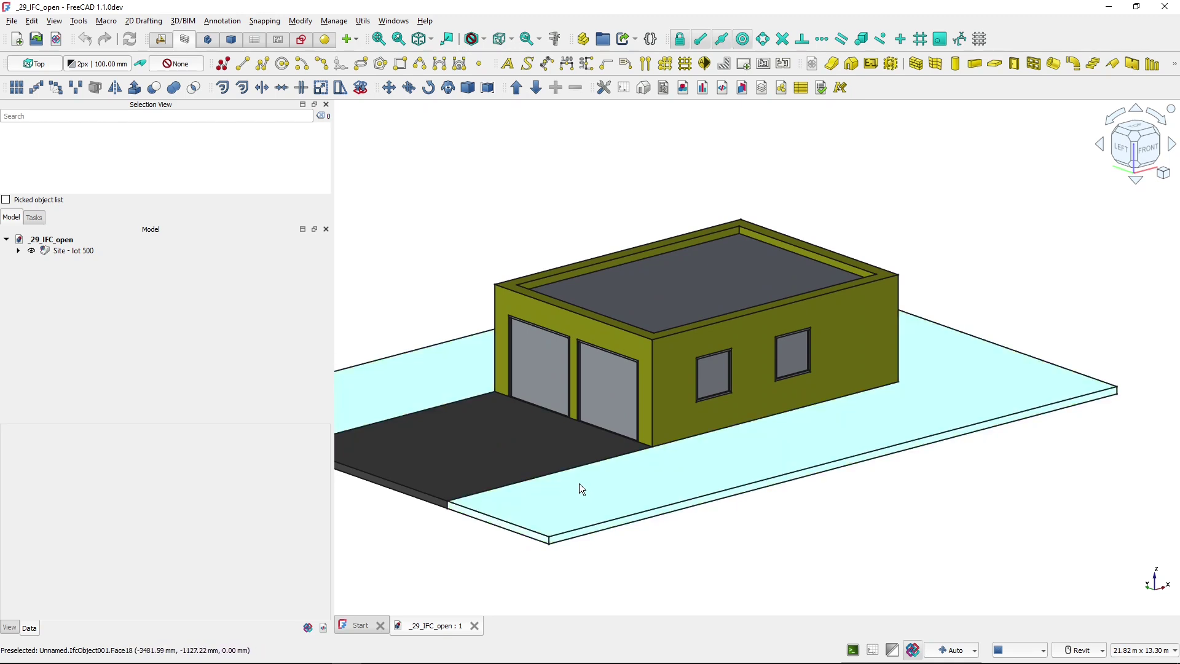
Expand Site - lot 500, Garage and Level 01 in the model tree to load their child objects
{"action": "left_click", "coordinate": [18, 250]}
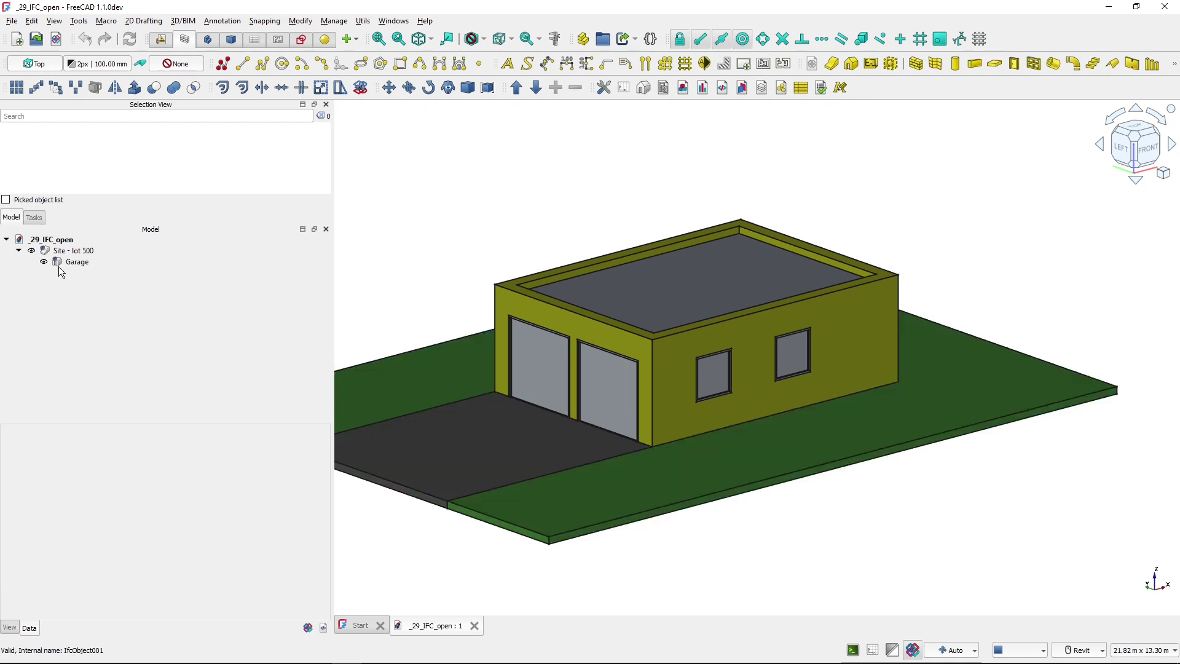
{"action": "left_click", "coordinate": [79, 266]}
{"action": "double_click", "coordinate": [76, 263]}
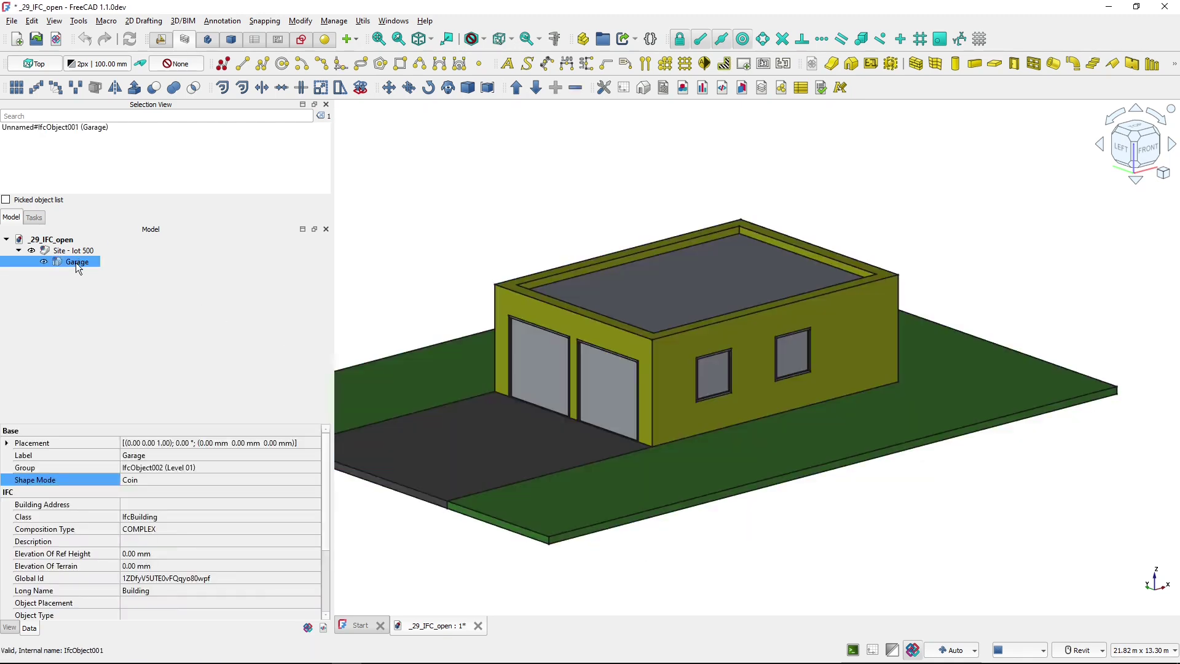
{"action": "left_click", "coordinate": [82, 274]}
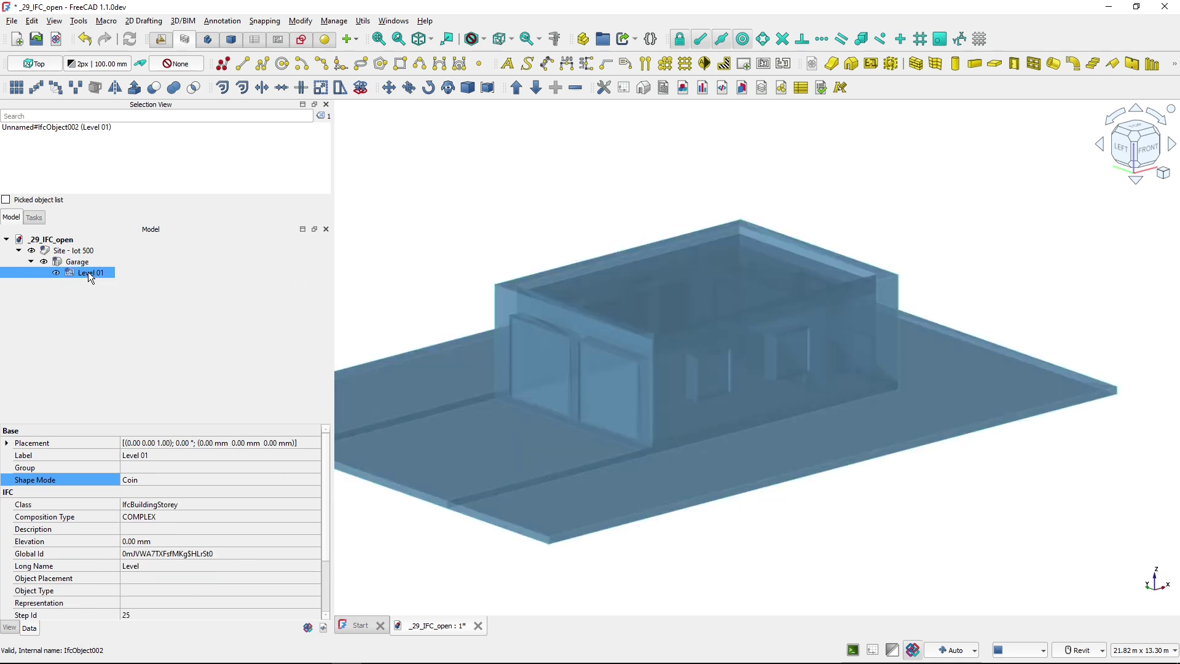
{"action": "double_click", "coordinate": [89, 274]}
{"action": "left_click", "coordinate": [388, 272]}
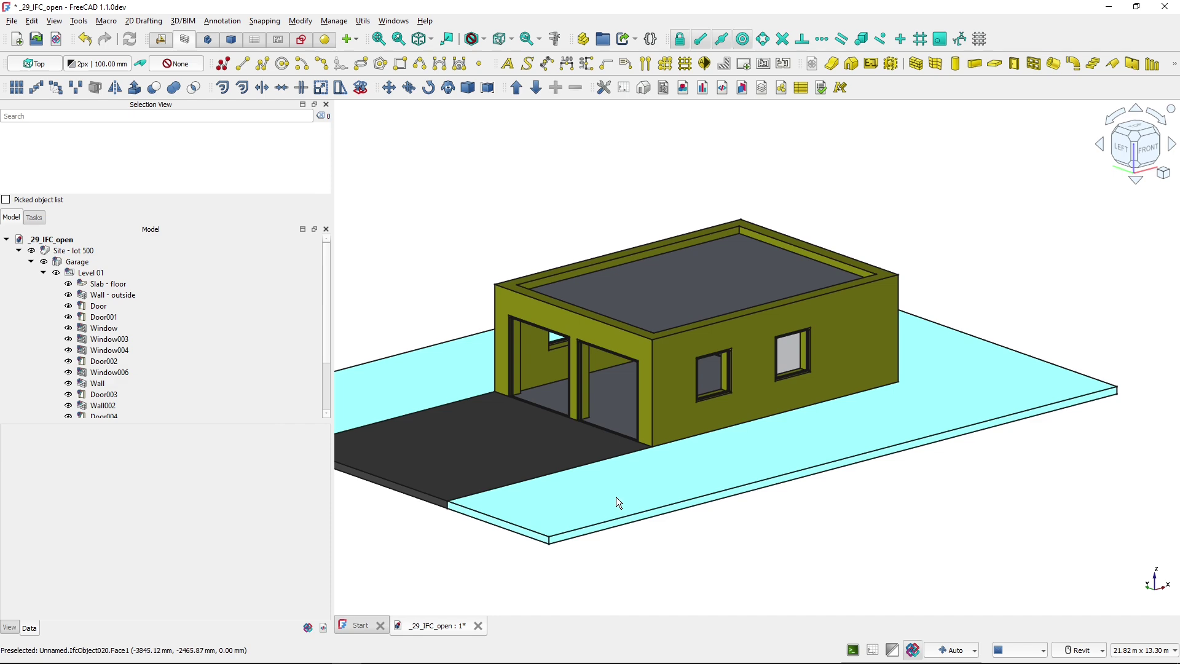
Examine the garage's door openings and windows up close, picking the first garage door in the model
{"action": "scroll", "coordinate": [492, 337], "scroll_direction": "up", "scroll_amount": 10}
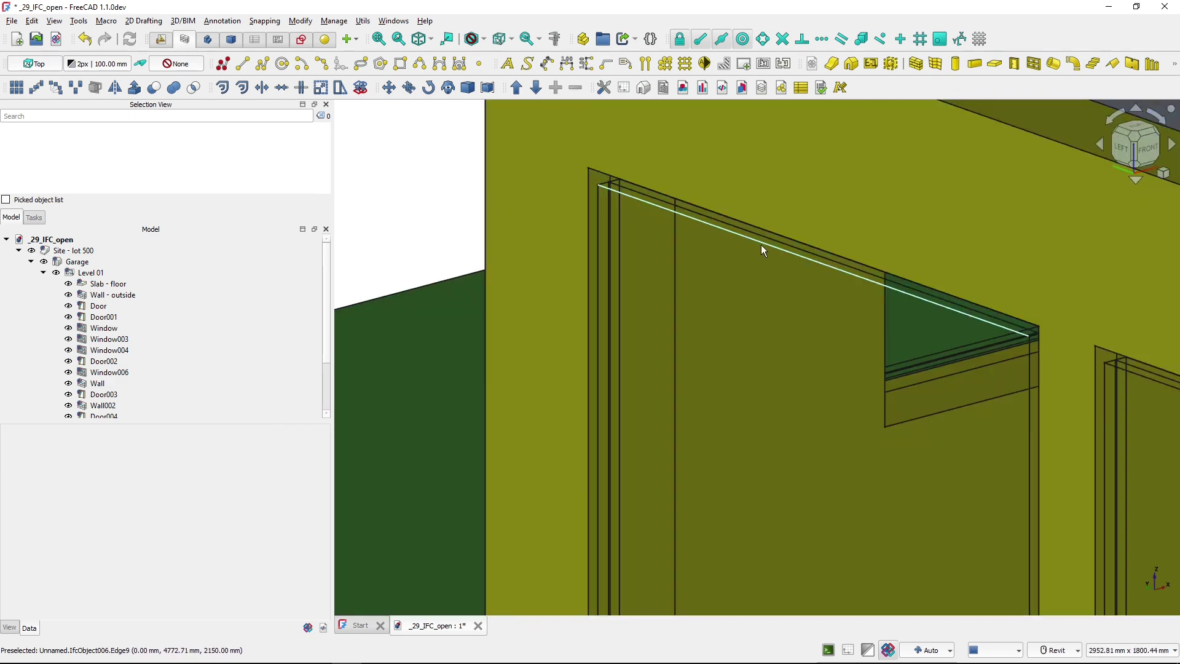
{"action": "scroll", "coordinate": [1021, 400], "scroll_direction": "down", "scroll_amount": 9}
{"action": "scroll", "coordinate": [776, 471], "scroll_direction": "down", "scroll_amount": 4}
{"action": "scroll", "coordinate": [776, 471], "scroll_direction": "up", "scroll_amount": 5}
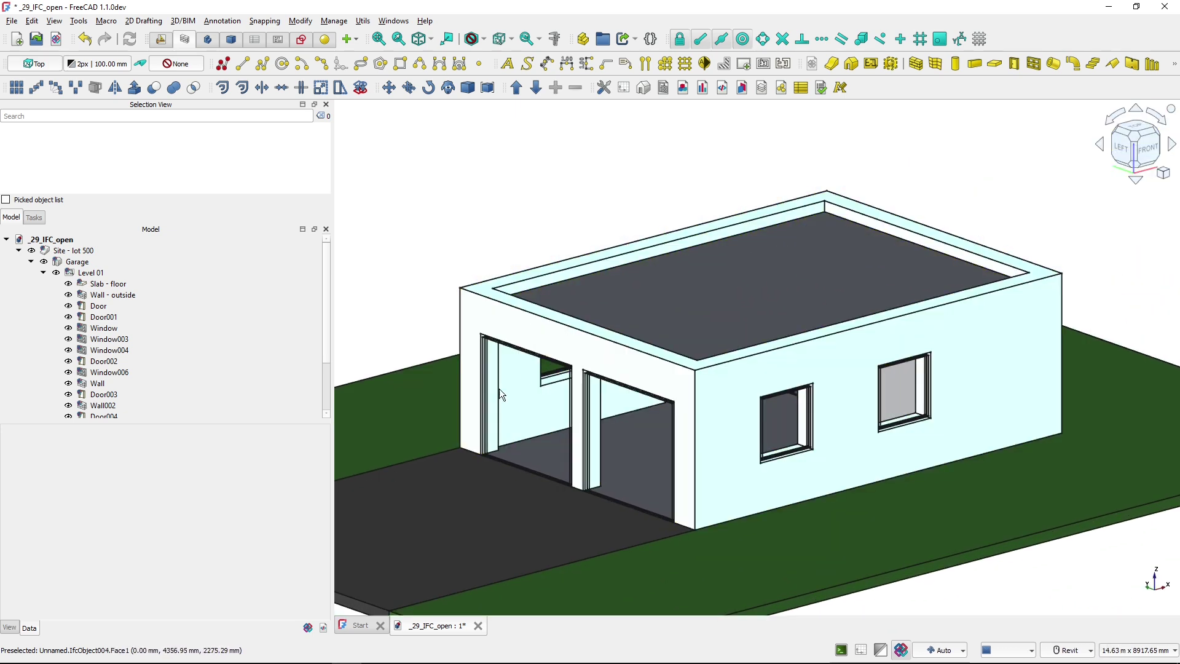
{"action": "left_click", "coordinate": [493, 422]}
{"action": "key", "text": "Delete"}
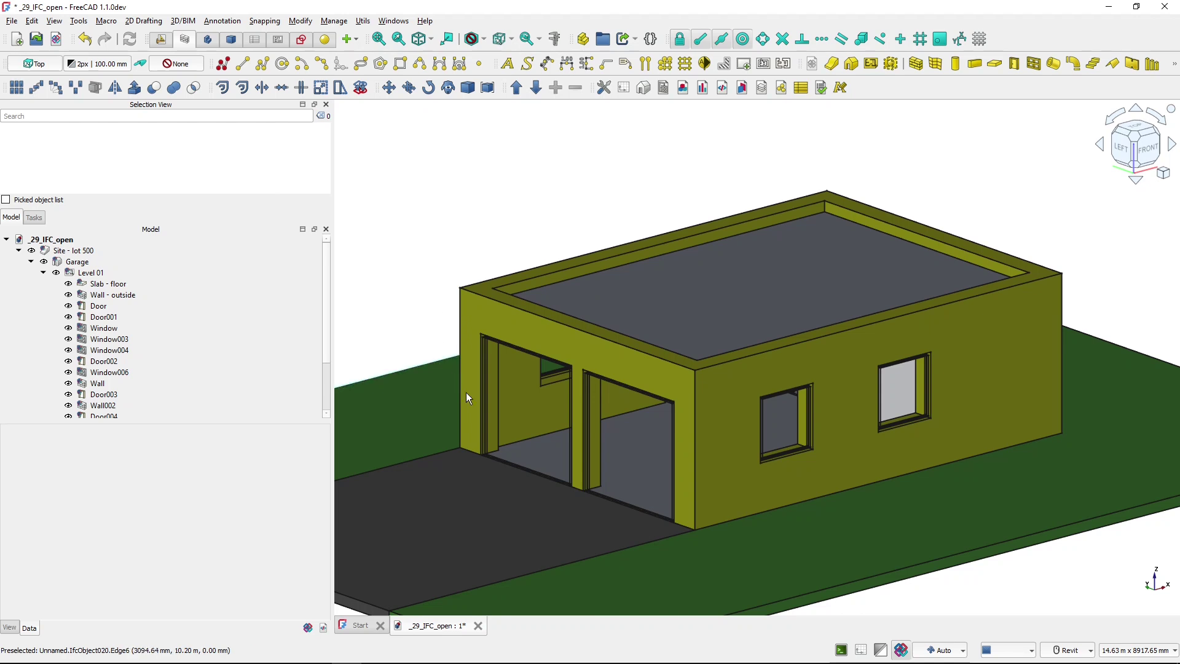
{"action": "key", "text": "ctrl+z"}
{"action": "key", "text": "ctrl+y"}
{"action": "key", "text": "ctrl+z"}
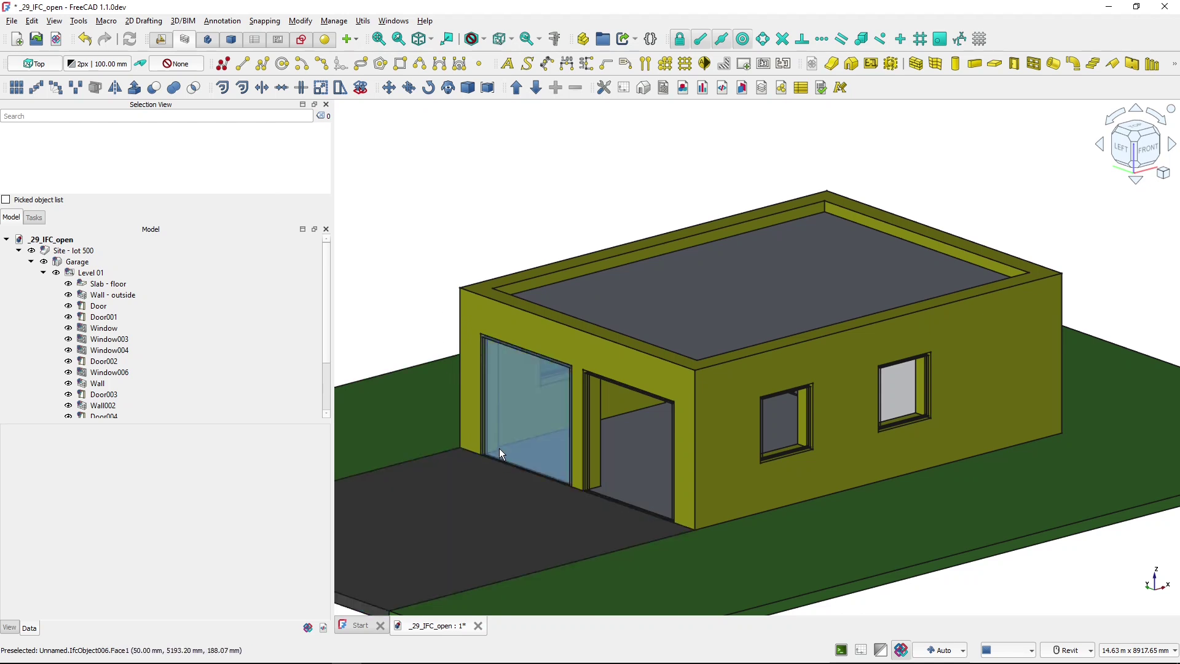
{"action": "key", "text": "ctrl+y"}
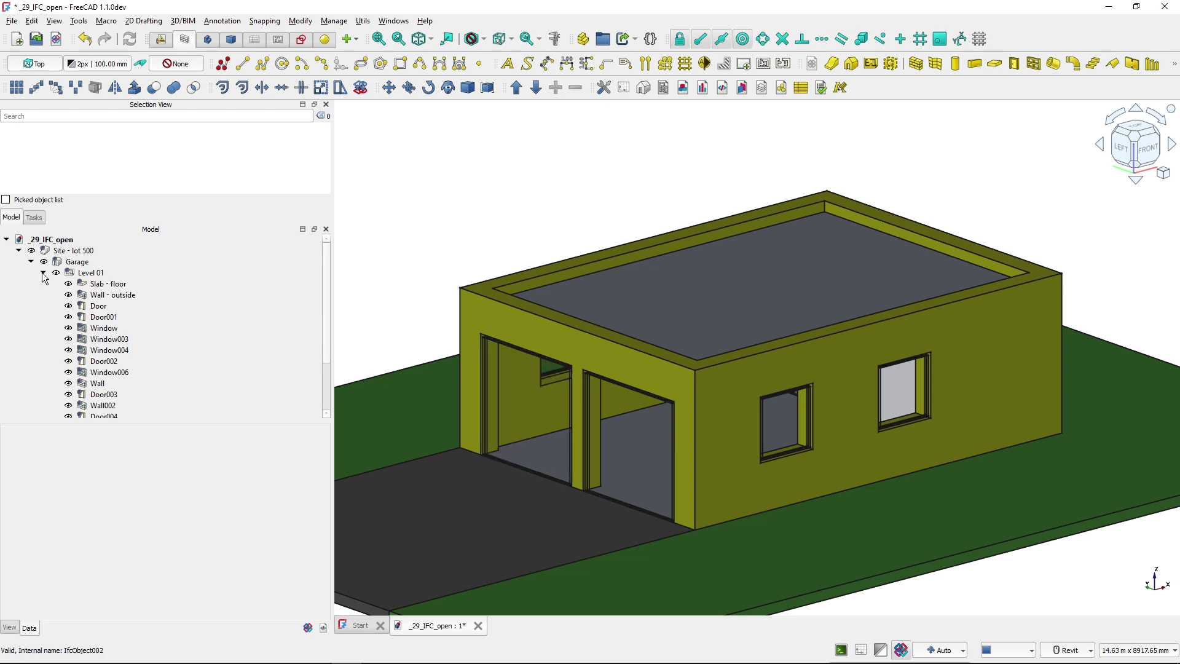
Turn off strict IFC mode for the document and select the _29_IFC_open project object in the tree
{"action": "left_click", "coordinate": [86, 273]}
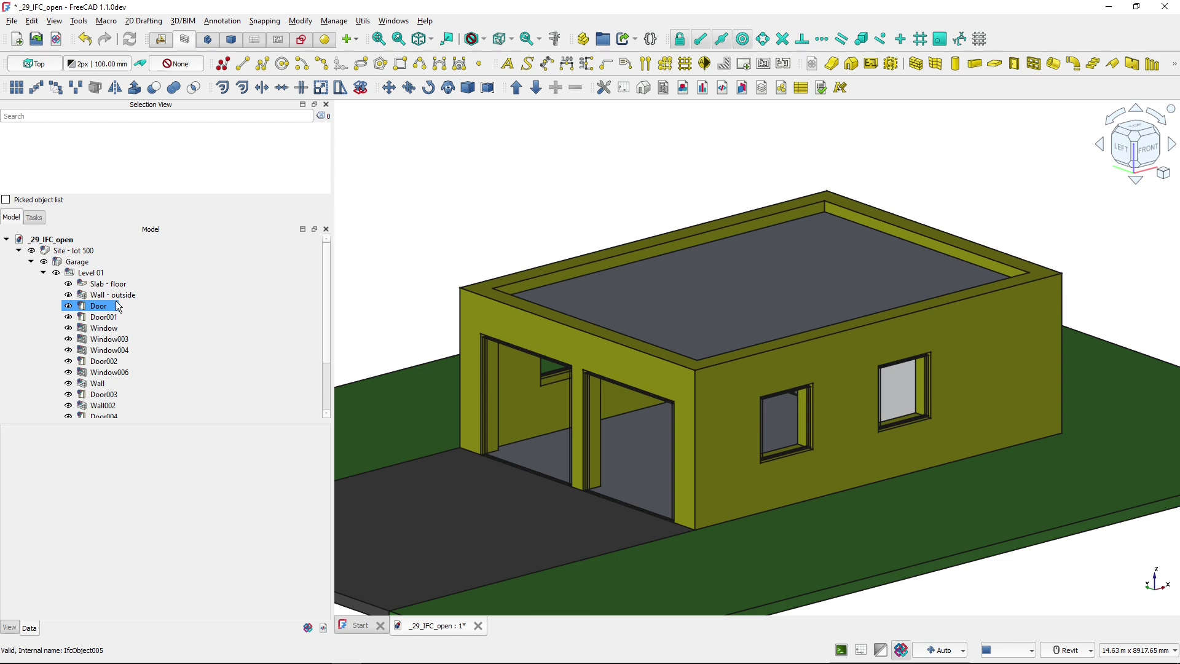
{"action": "scroll", "coordinate": [444, 348], "scroll_direction": "down", "scroll_amount": 3}
{"action": "middle_click_drag", "start_coordinate": [443, 348], "coordinate": [599, 389]}
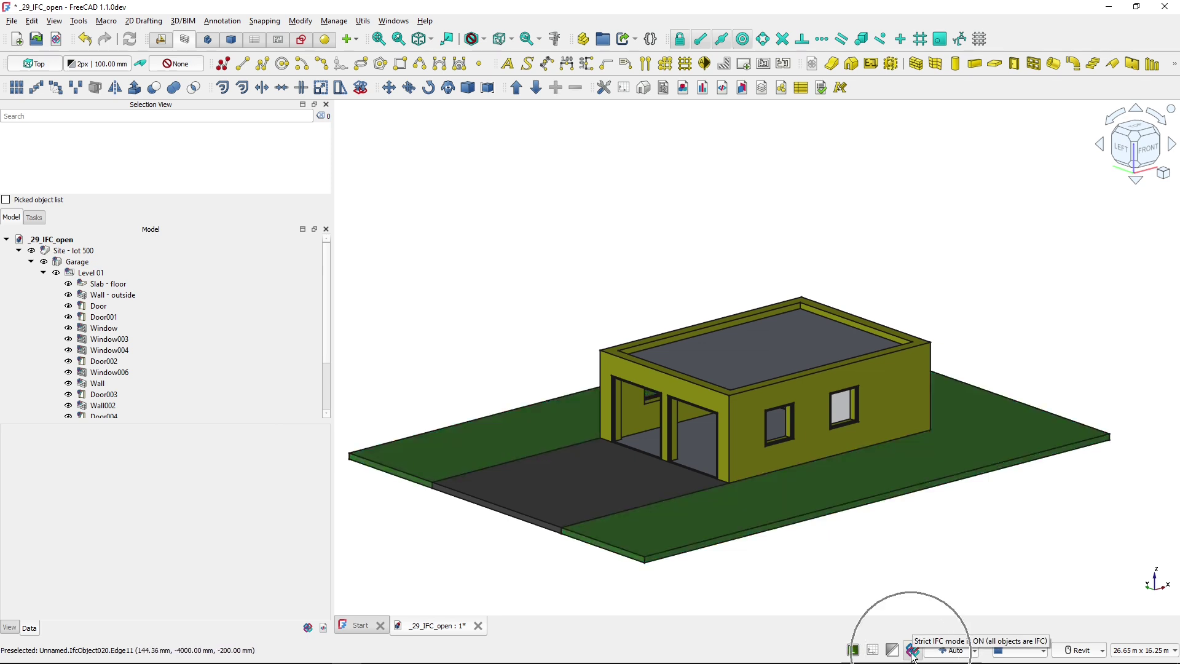
{"action": "scroll", "coordinate": [880, 532], "scroll_direction": "down", "scroll_amount": 2}
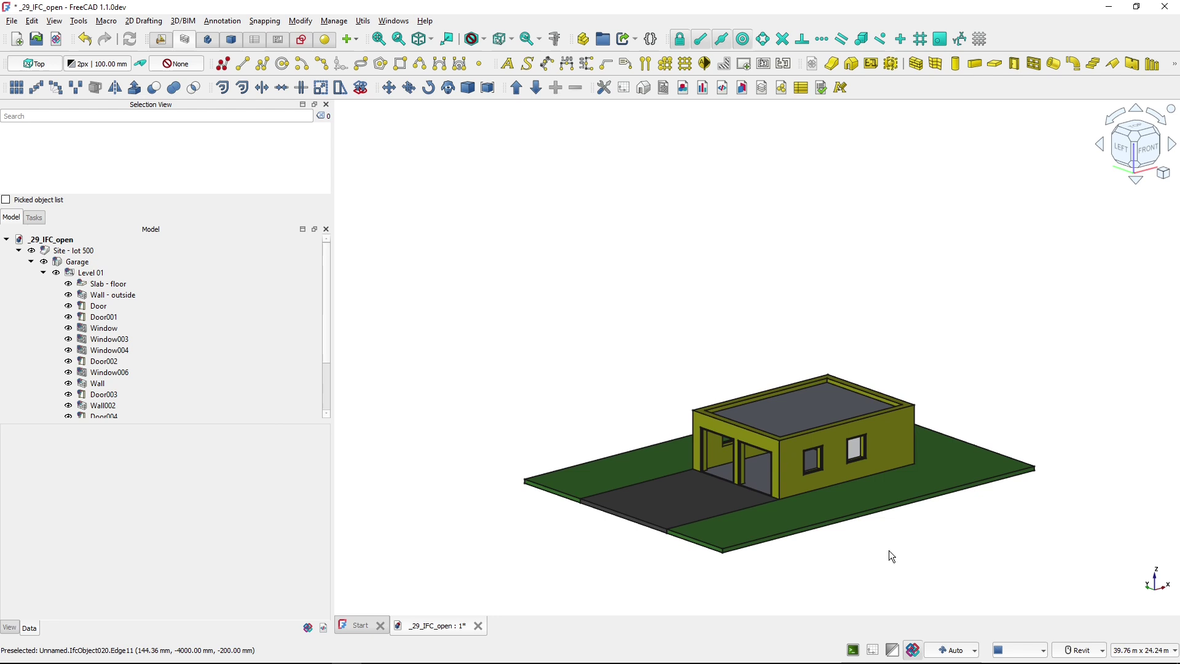
{"action": "left_click", "coordinate": [915, 657]}
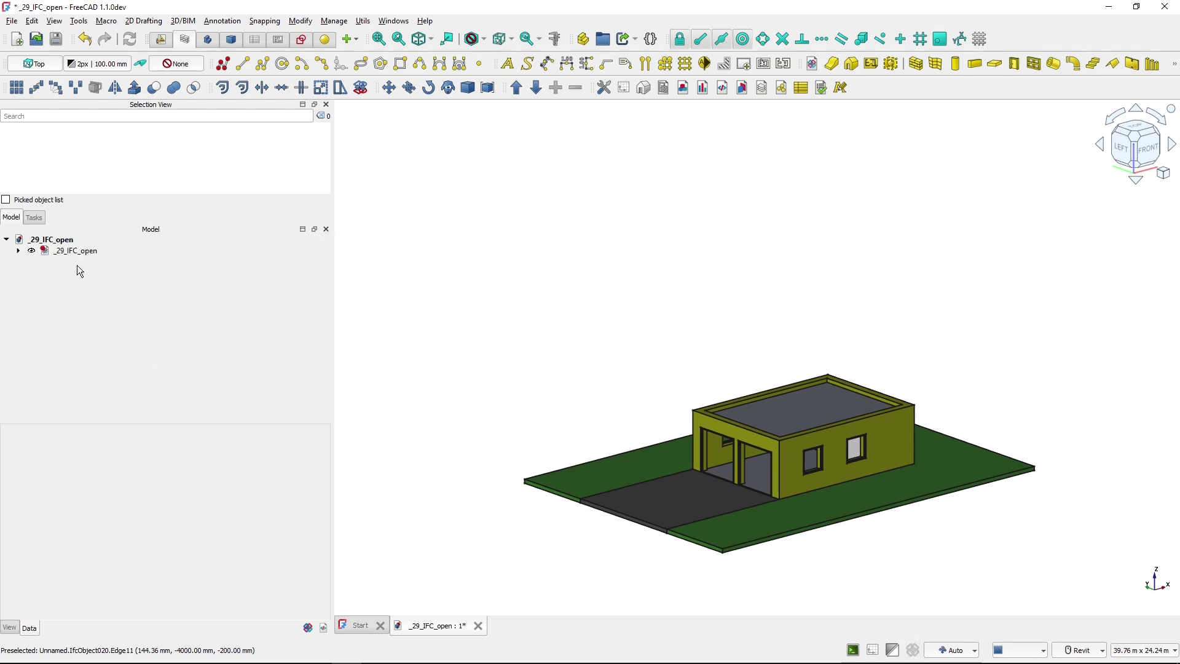
{"action": "left_click", "coordinate": [51, 243]}
{"action": "left_click", "coordinate": [65, 252]}
{"action": "key", "text": "ctrl"}
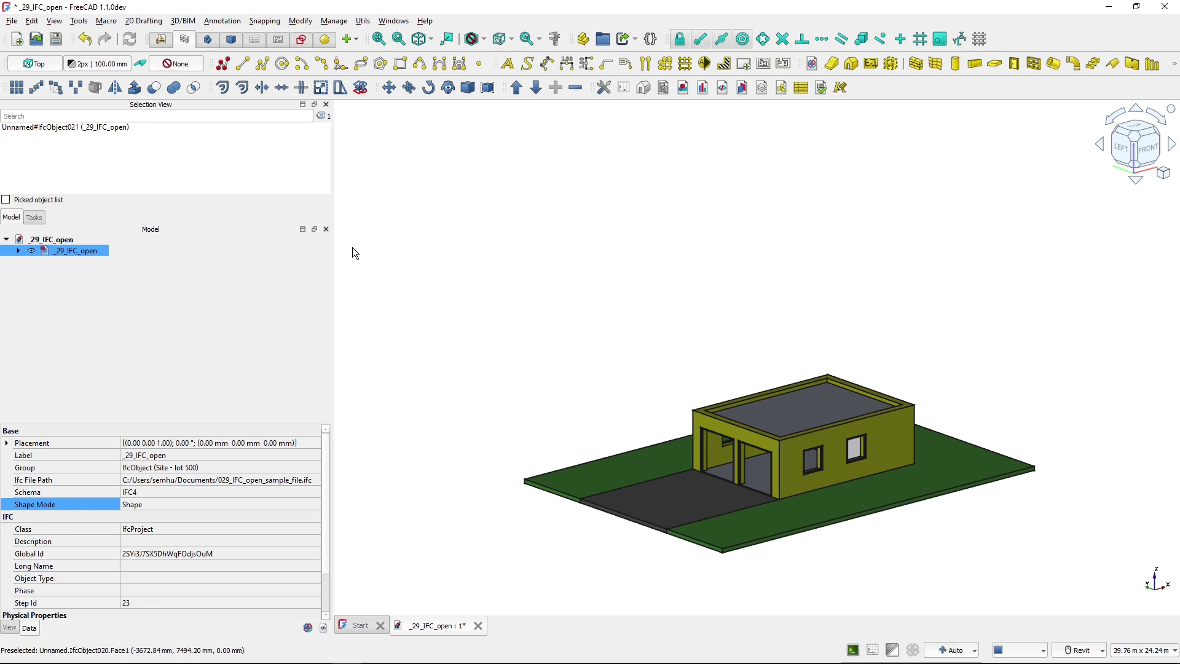
Close the modified document, discarding its changes, and reopen 029_IFC_open_sample_file.ifc
{"action": "left_click", "coordinate": [478, 625]}
{"action": "left_click", "coordinate": [715, 353]}
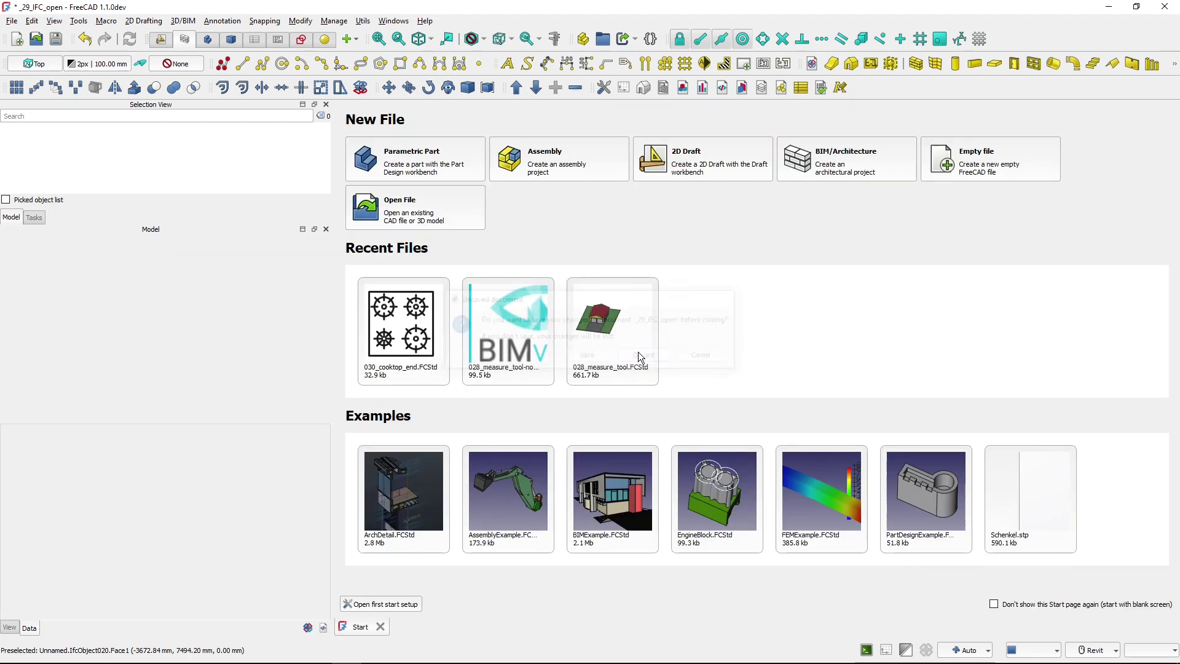
{"action": "left_click", "coordinate": [36, 39]}
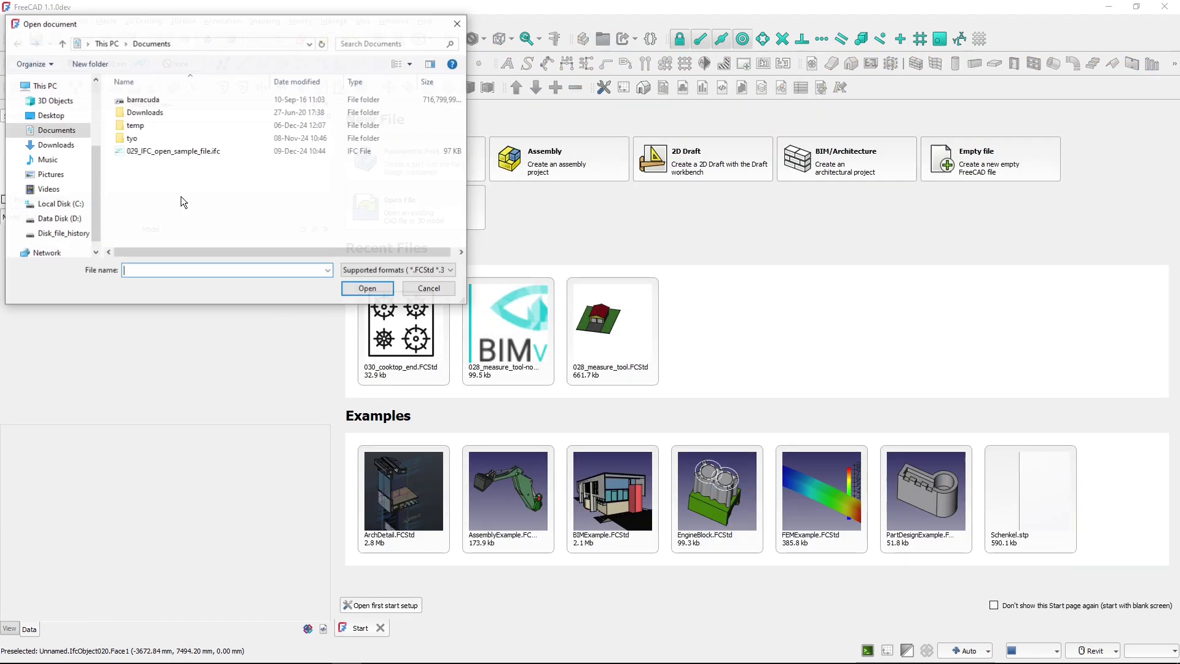
{"action": "left_click", "coordinate": [179, 151]}
{"action": "left_click", "coordinate": [363, 290]}
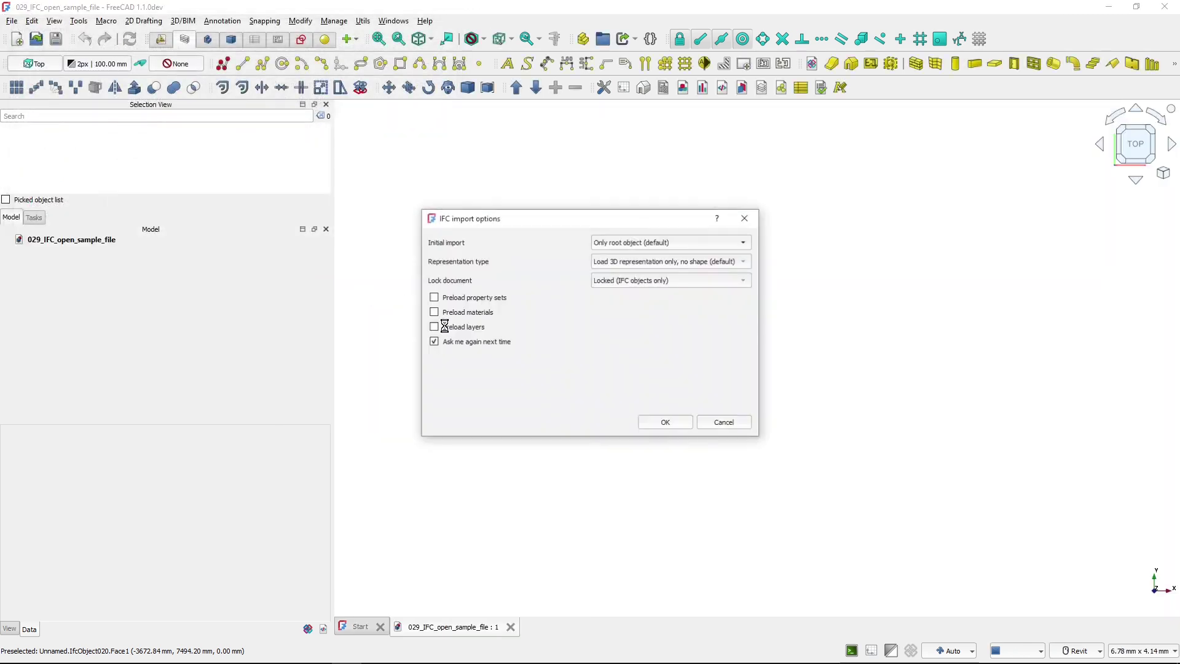
Import the file with Lock document set to "Unlocked (non-IFC objects permitted)" and check the document and project entries in the tree
{"action": "left_click", "coordinate": [666, 283]}
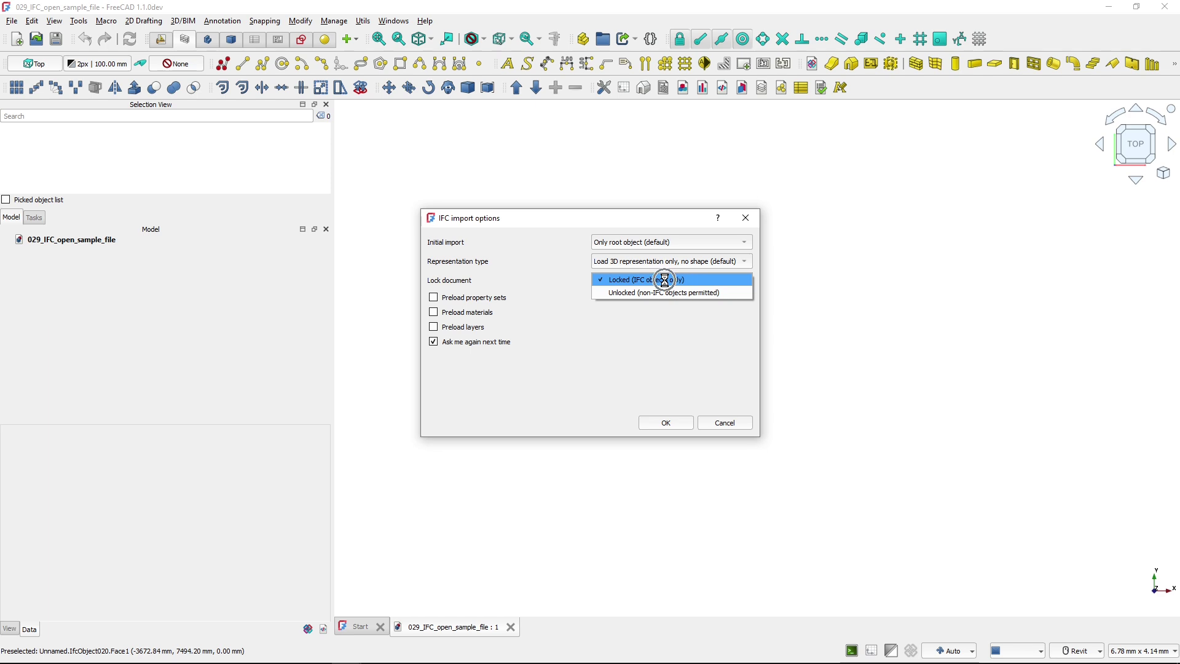
{"action": "left_click", "coordinate": [633, 292]}
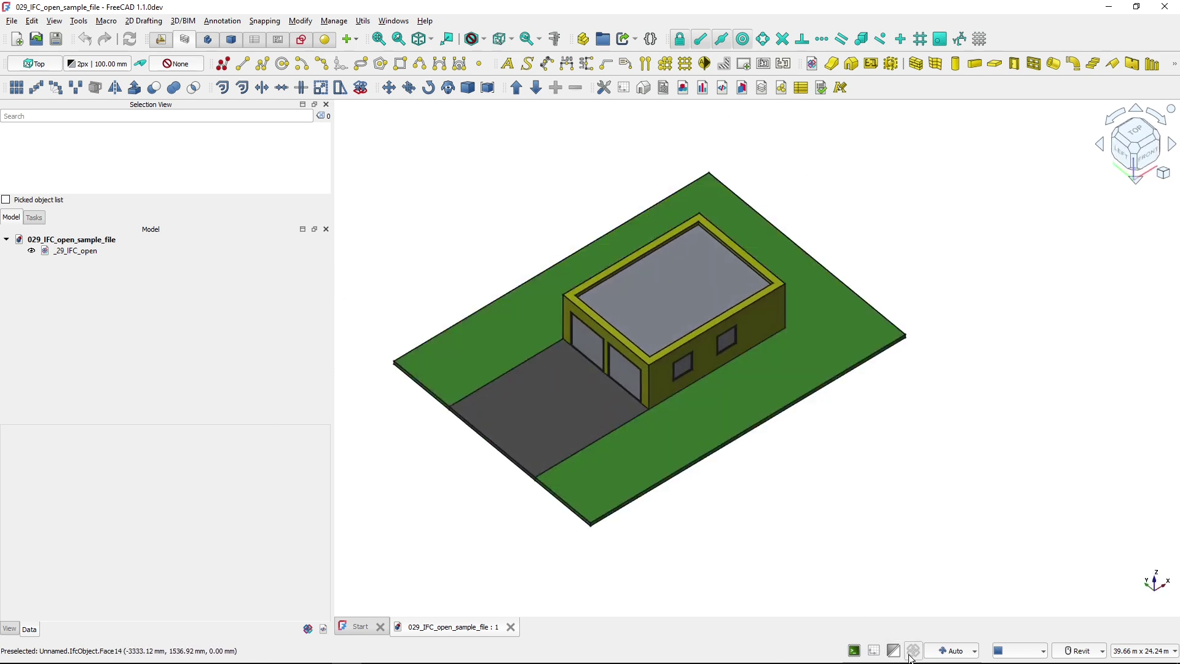
{"action": "left_click", "coordinate": [102, 251]}
{"action": "left_click", "coordinate": [54, 240]}
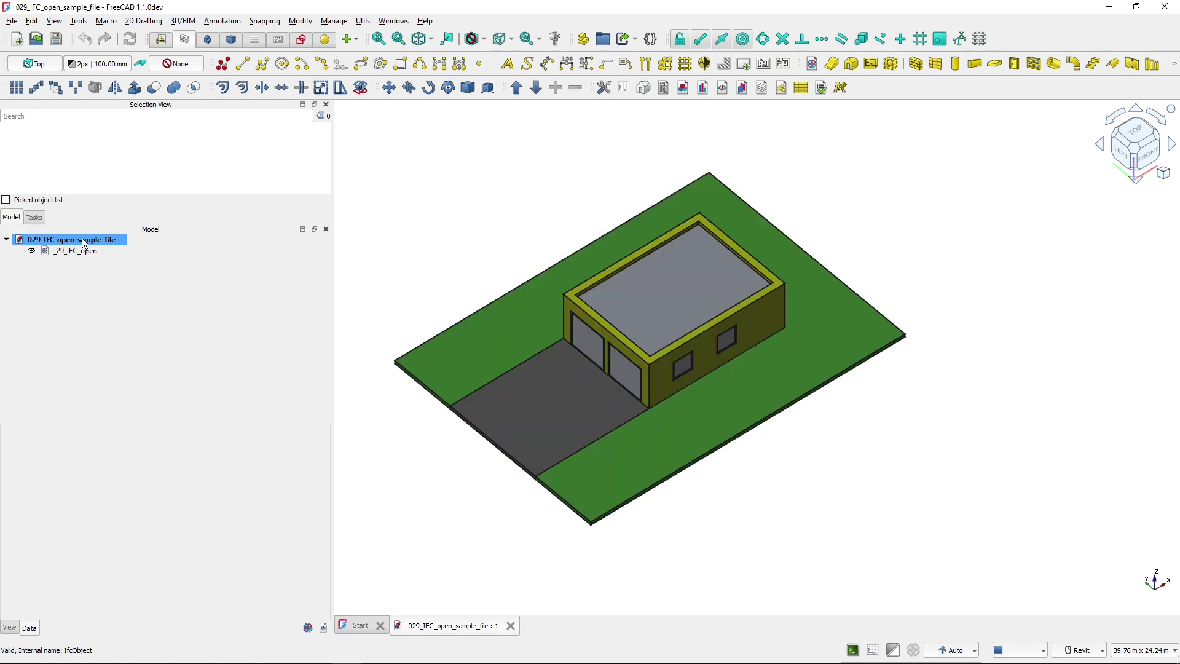
{"action": "left_click", "coordinate": [83, 238], "text": "ctrl"}
Draw a straight wall 200 mm wide and 3000 mm high outside the site, parallel to its front edge, and check its properties
{"action": "left_click", "coordinate": [915, 63]}
{"action": "left_click", "coordinate": [791, 540]}
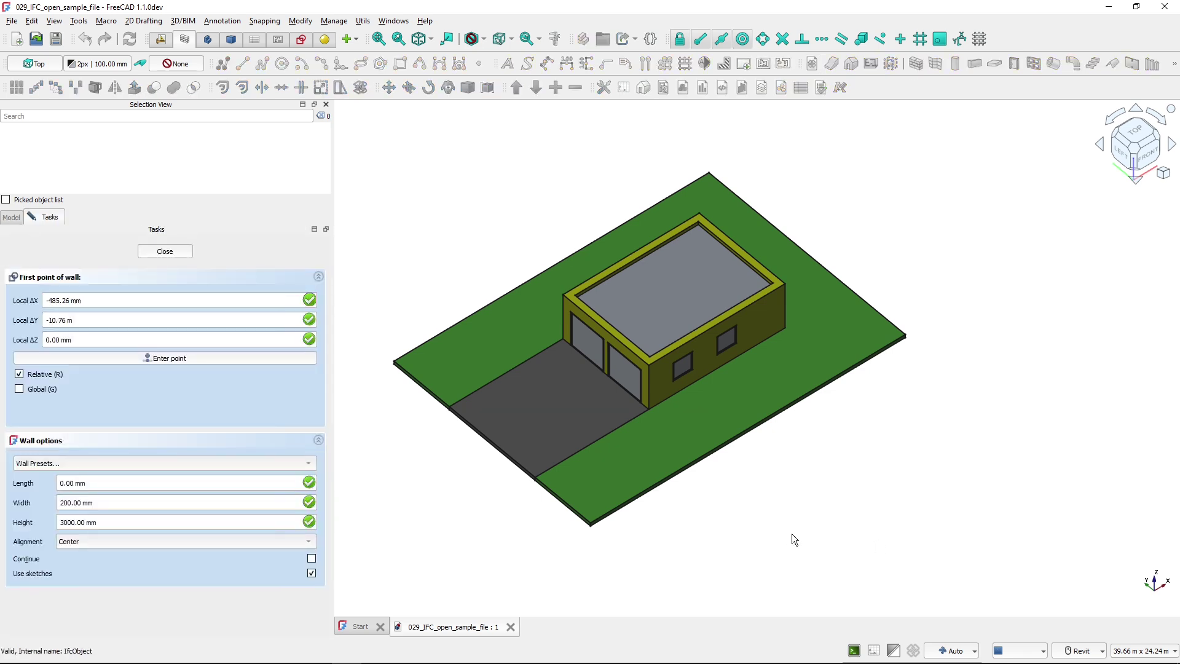
{"action": "left_click", "coordinate": [963, 433]}
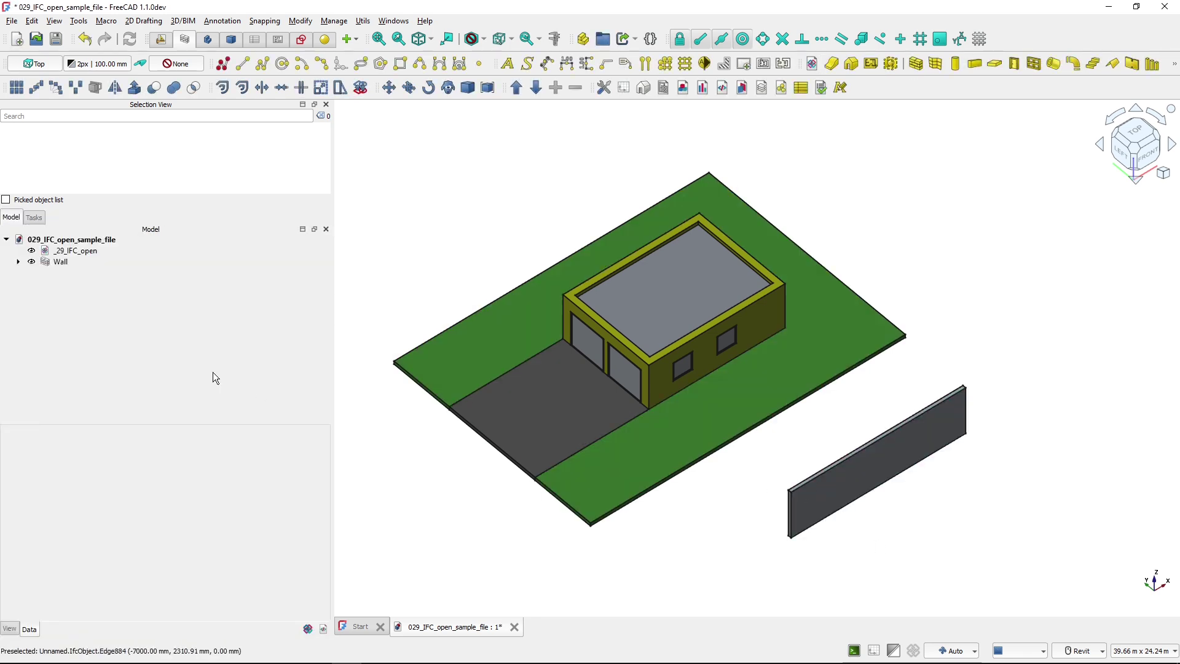
{"action": "left_click", "coordinate": [57, 263]}
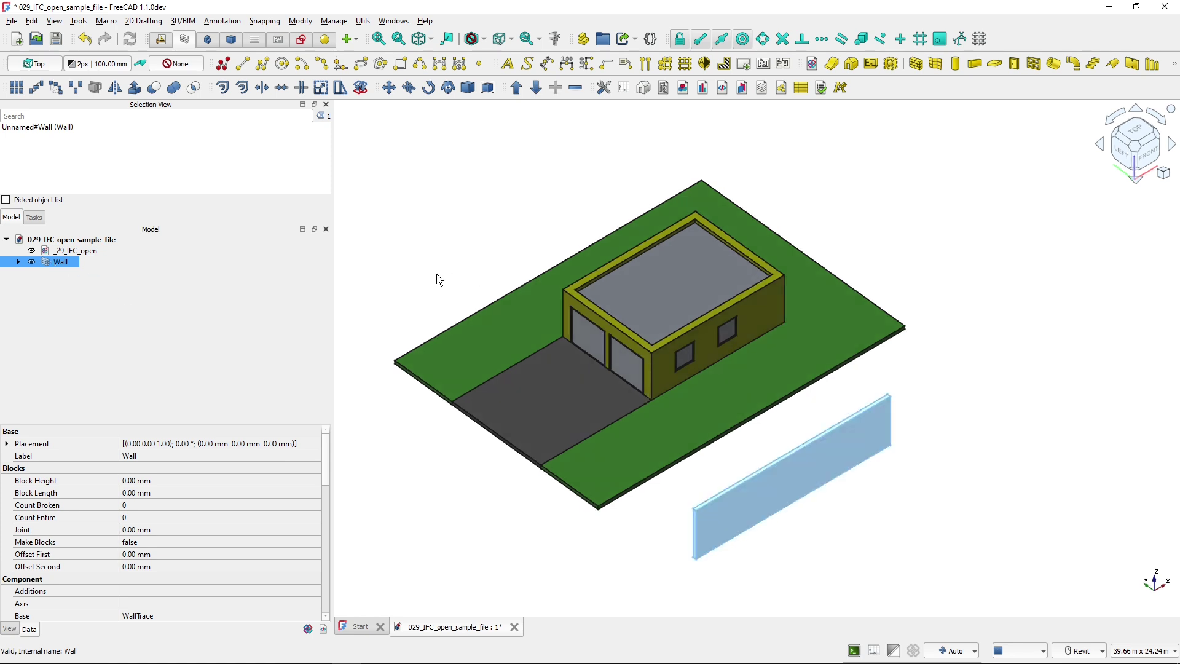
{"action": "left_click", "coordinate": [454, 279]}
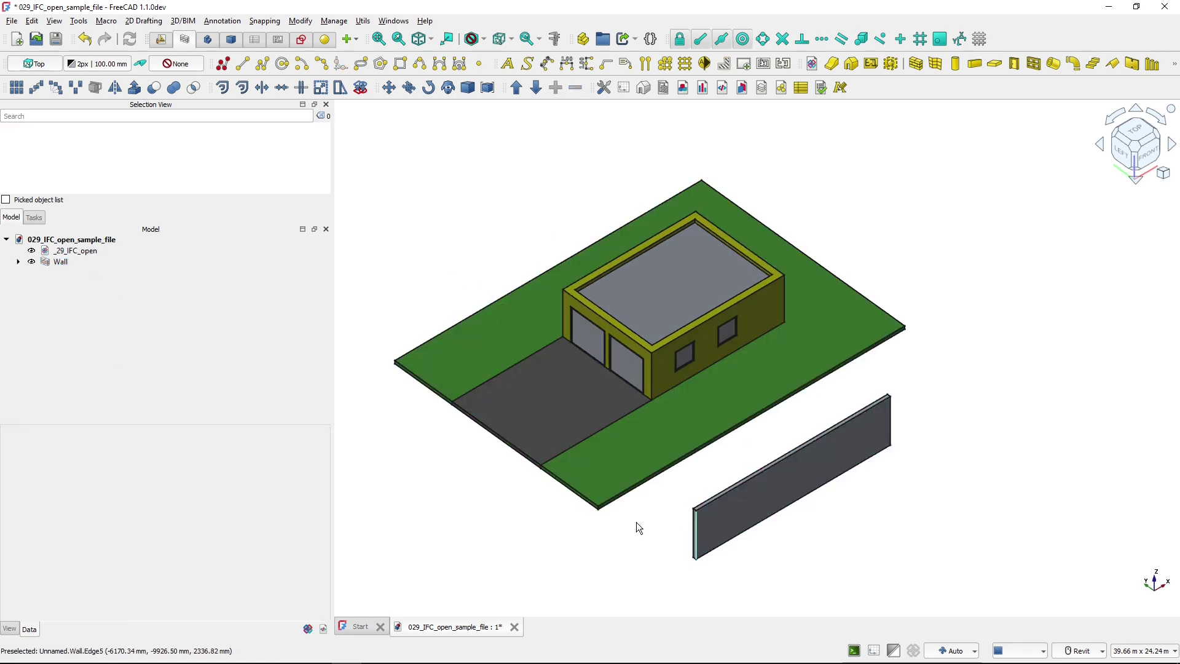
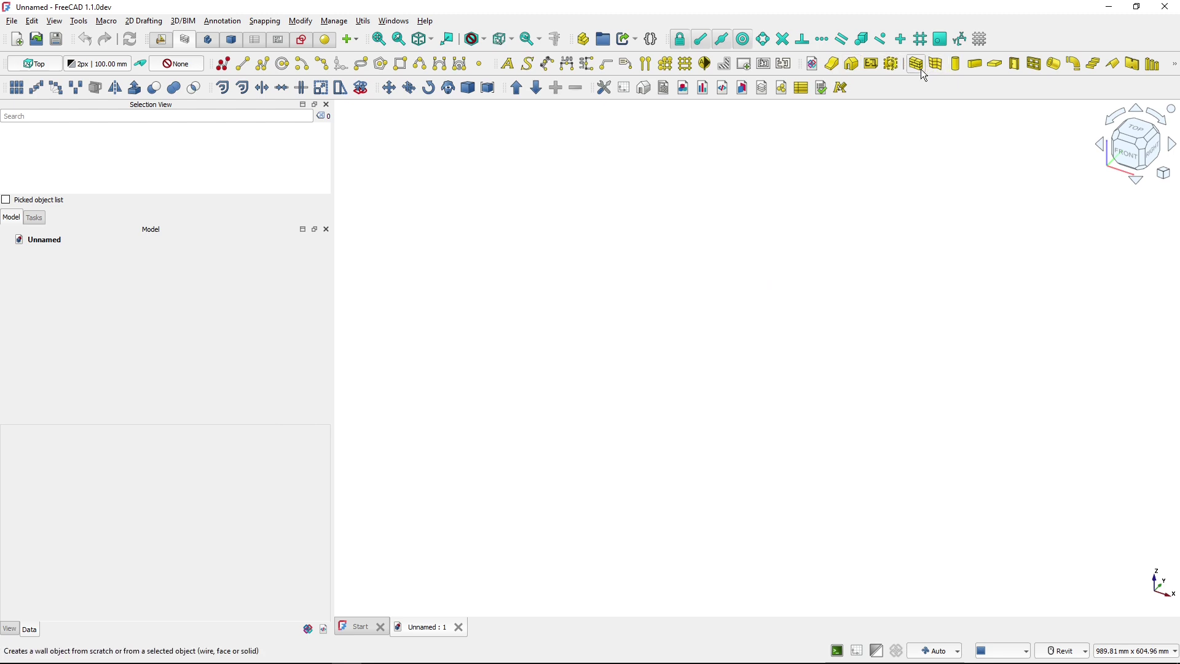
Draw a straight wall 5000 mm long, 200 mm wide and 3000 mm high along the X axis in the empty document
{"action": "left_click", "coordinate": [616, 321]}
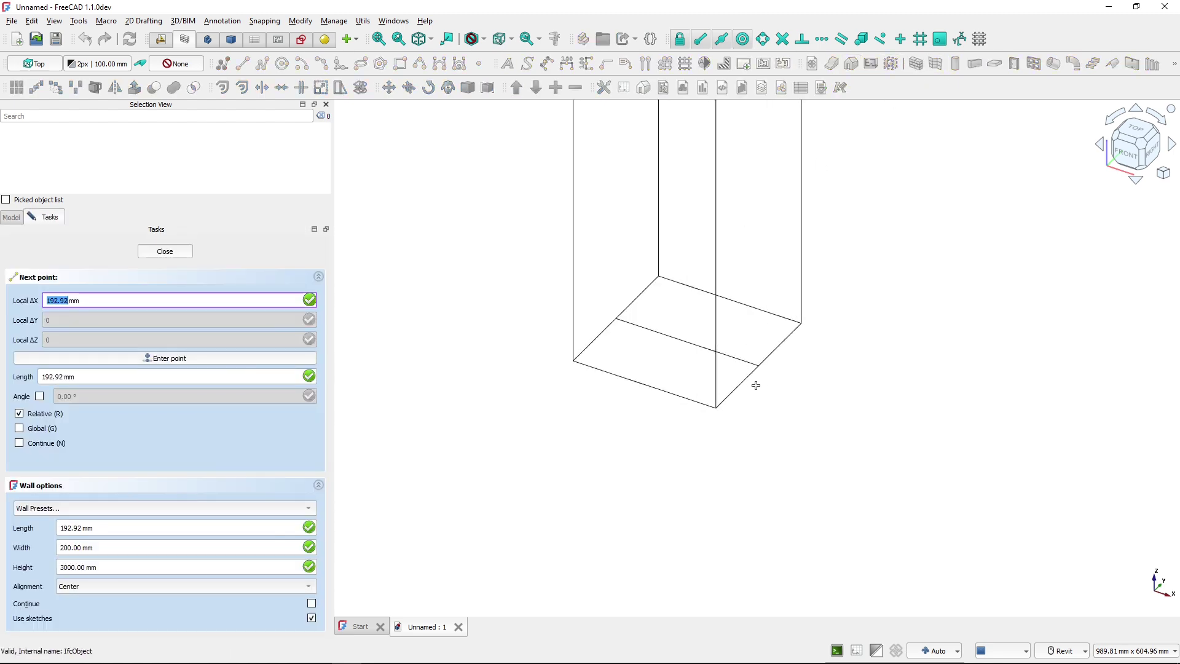
{"action": "type", "text": "5000"}
{"action": "key", "text": "Return"}
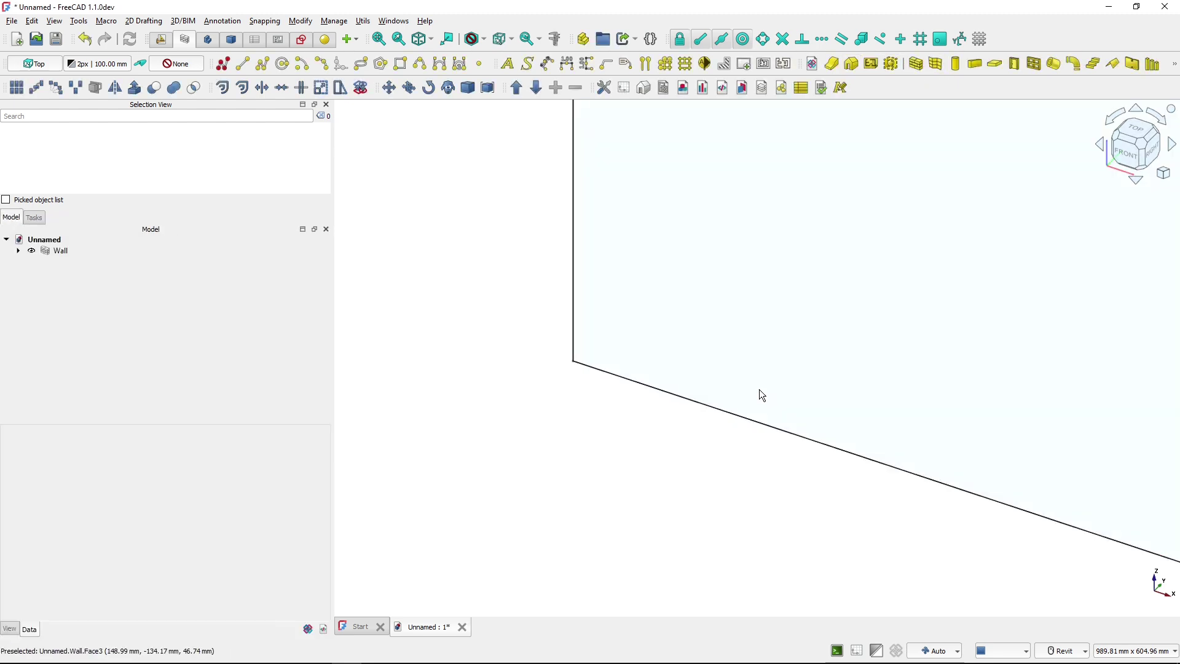
{"action": "scroll", "coordinate": [761, 388], "scroll_direction": "down", "scroll_amount": 5}
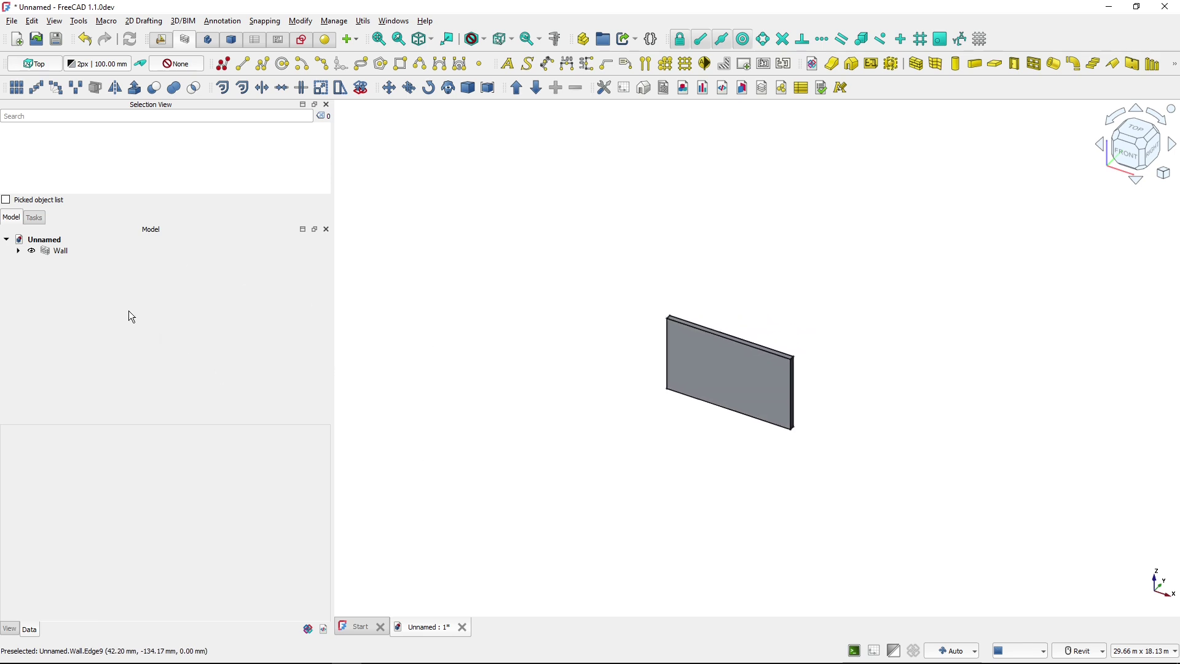
{"action": "left_click", "coordinate": [61, 252]}
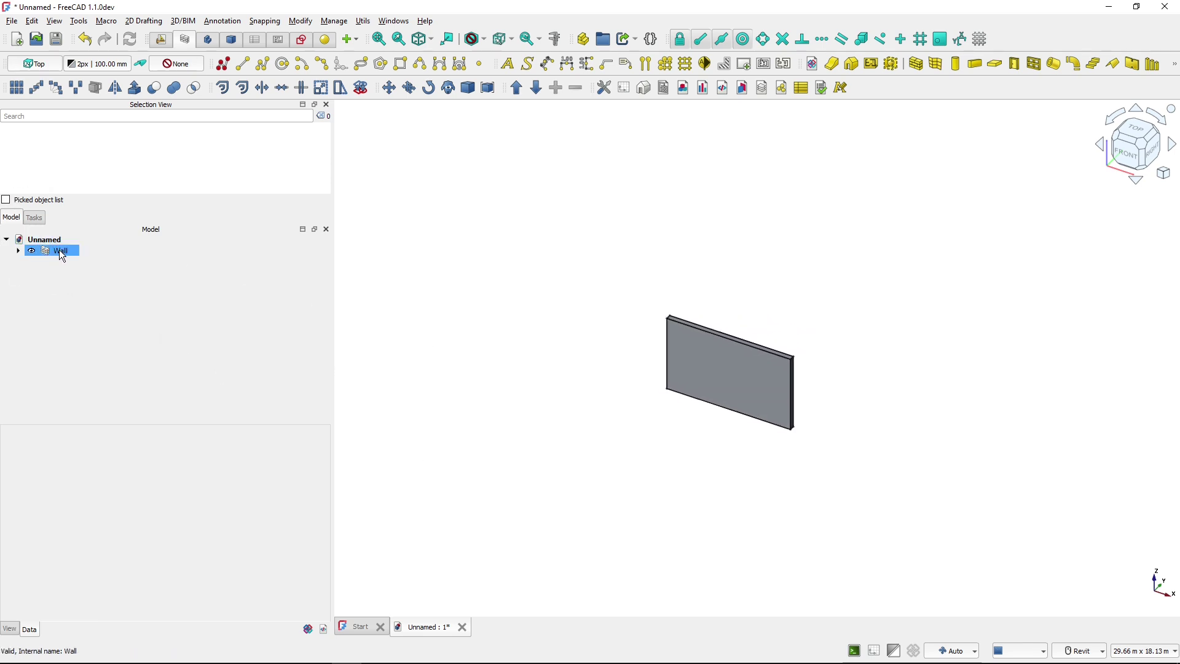
Import 029_IFC_open_sample_file.ifc from the Documents folder into the document containing the wall
{"action": "left_click", "coordinate": [12, 24]}
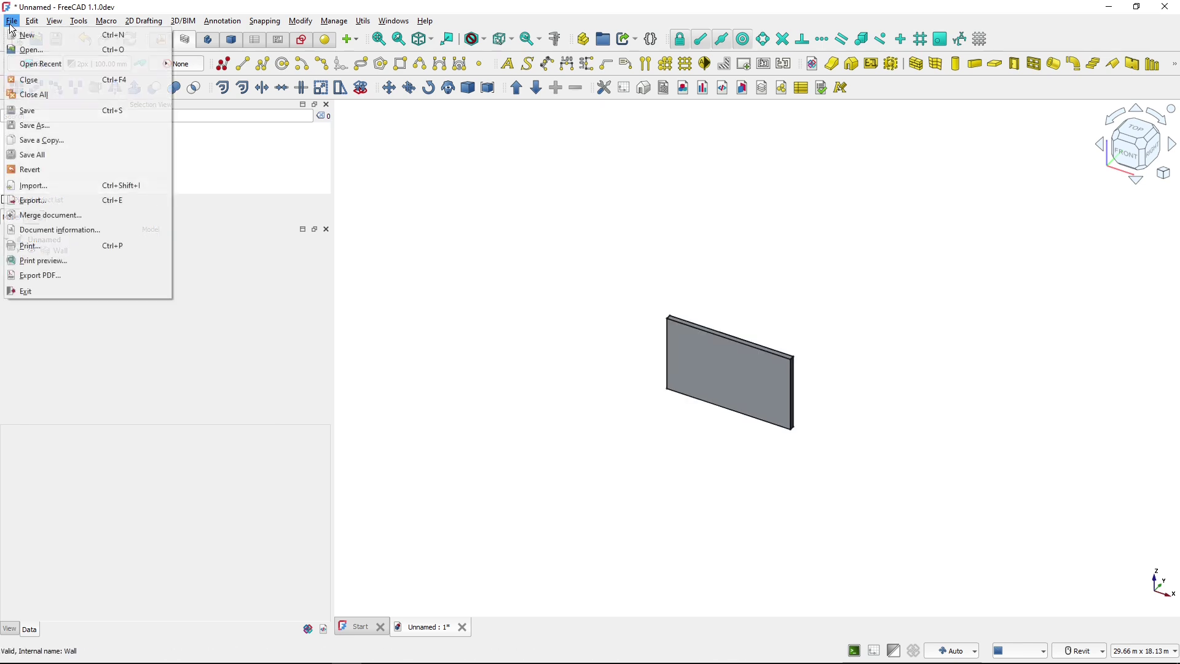
{"action": "left_click", "coordinate": [51, 188]}
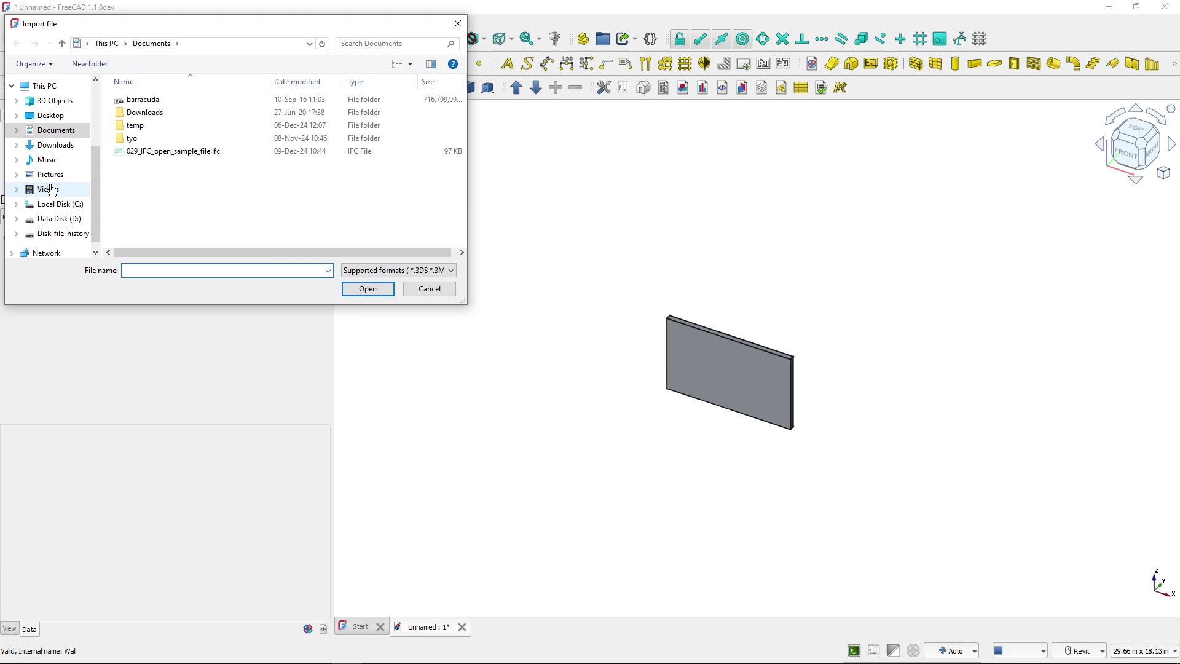
{"action": "left_click", "coordinate": [158, 152]}
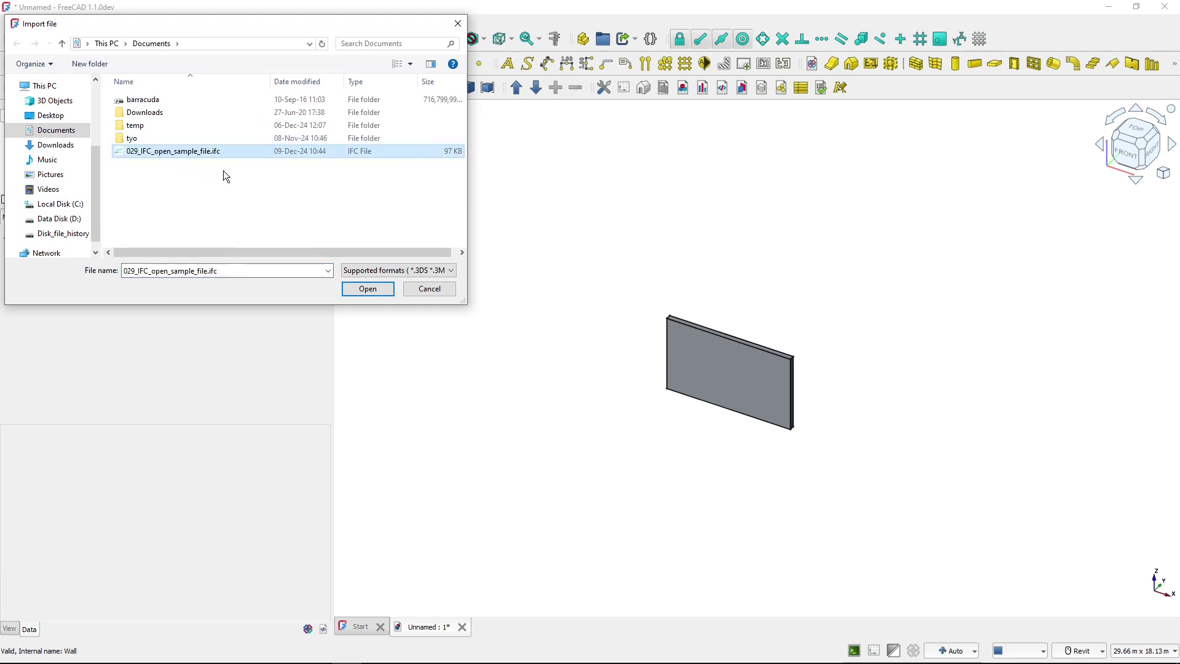
{"action": "left_click", "coordinate": [361, 291]}
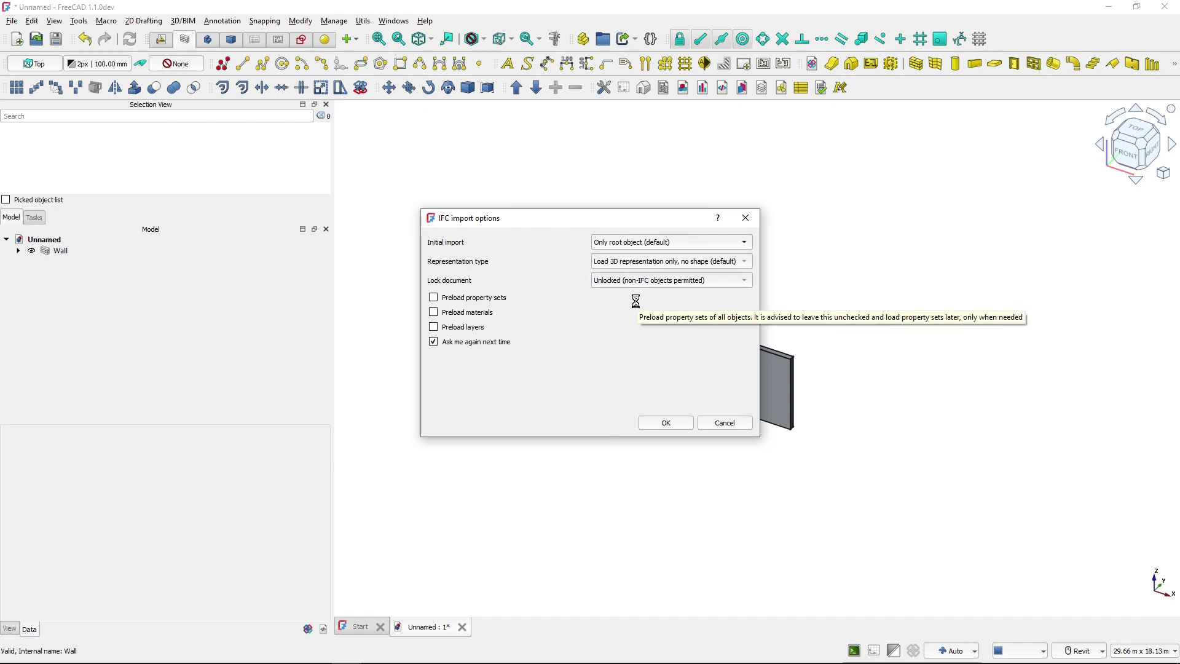
Import all individual IFC objects with the representation type "Load the shape (slower)", leaving the document unlocked
{"action": "left_click", "coordinate": [633, 242]}
{"action": "left_click", "coordinate": [643, 267]}
{"action": "left_click", "coordinate": [648, 261]}
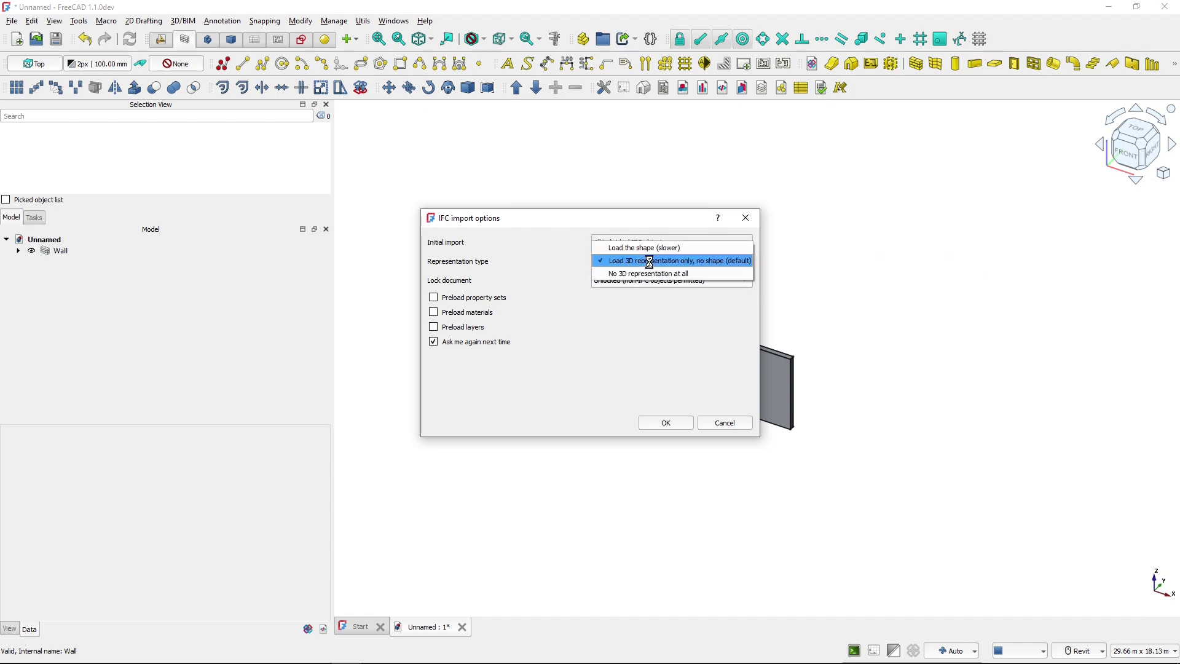
{"action": "left_click", "coordinate": [659, 274]}
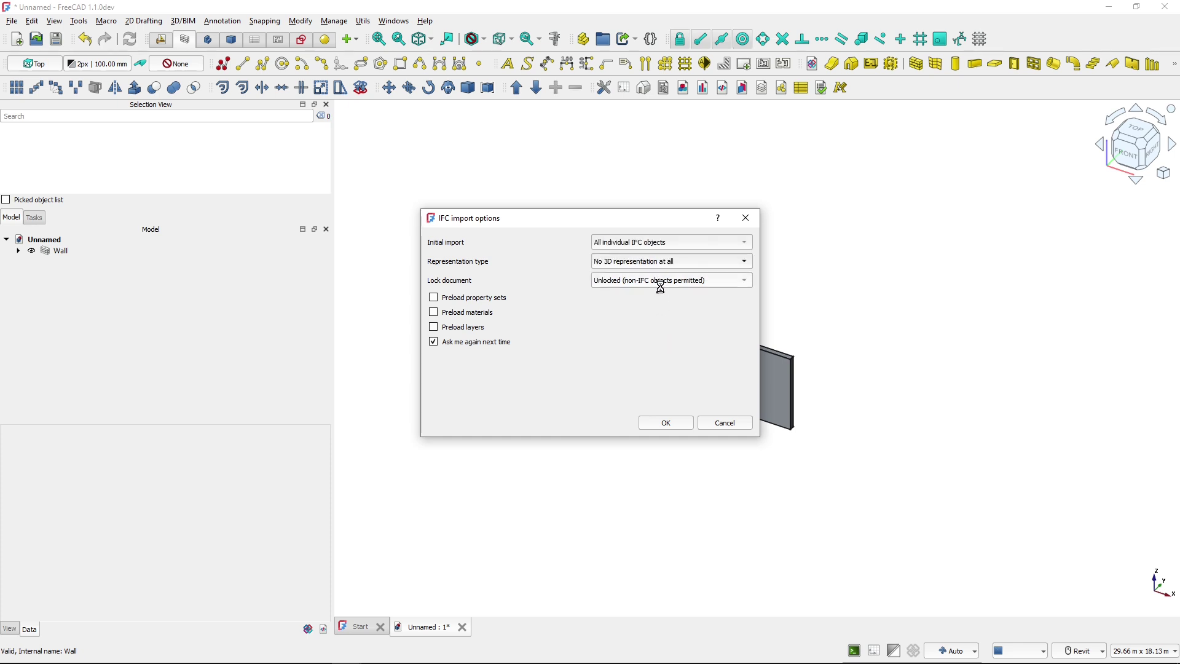
{"action": "left_click", "coordinate": [653, 262]}
{"action": "left_click", "coordinate": [655, 235]}
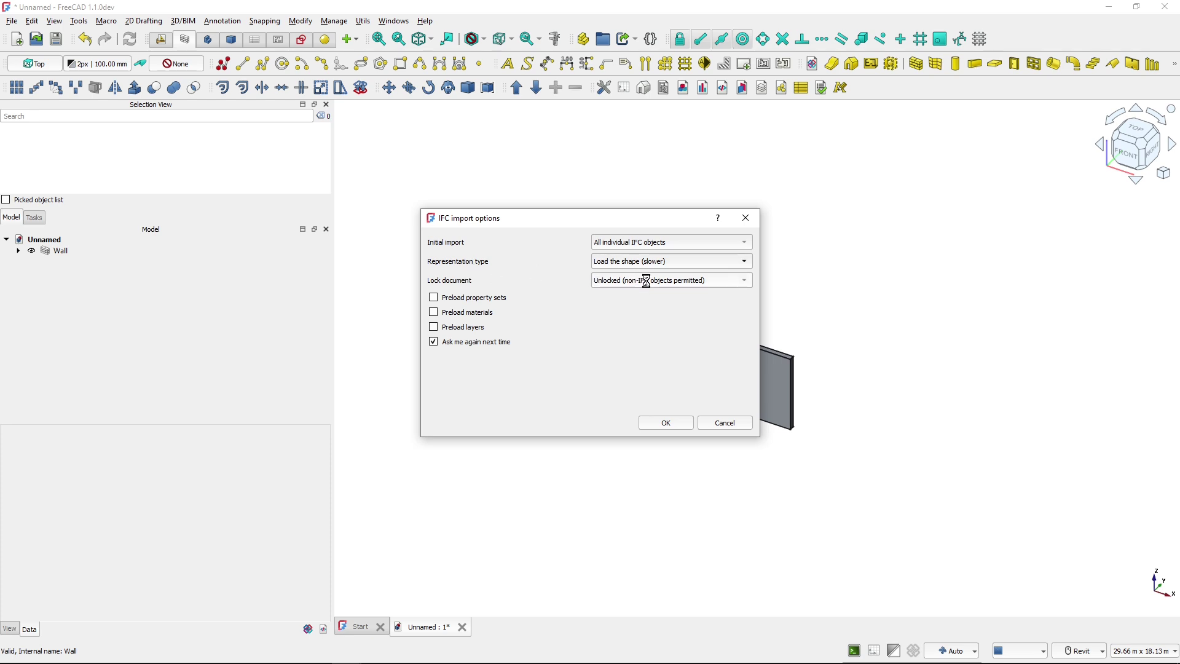
{"action": "left_click", "coordinate": [664, 423]}
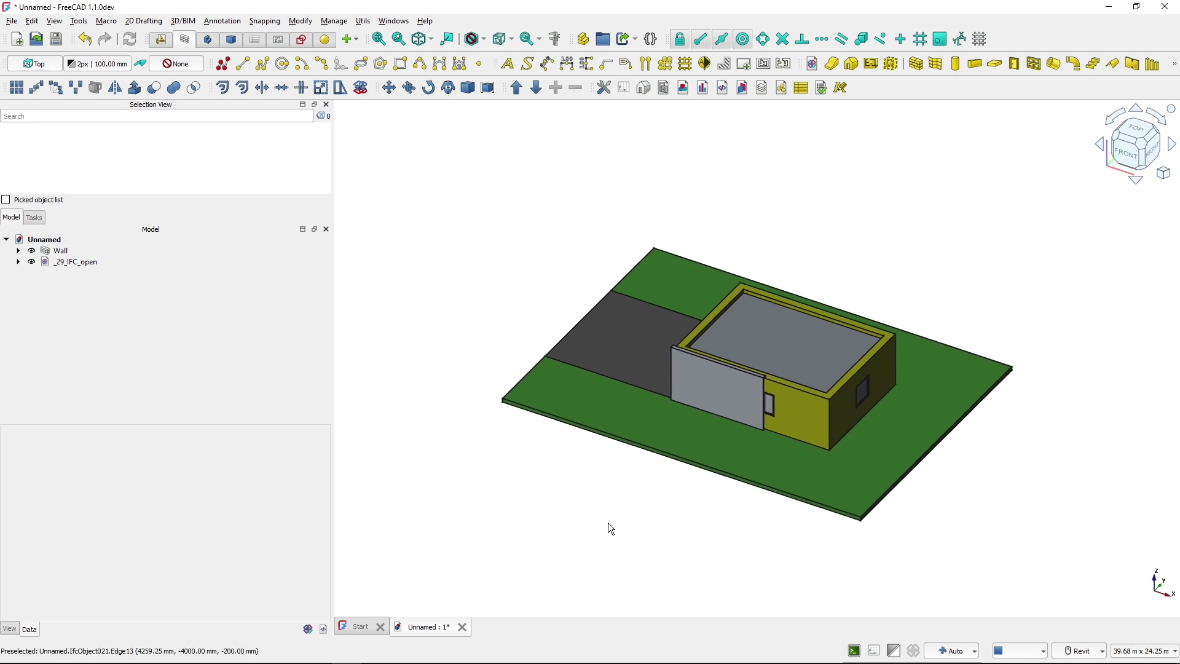
Expand the _29_IFC_open project through Site - lot 500 and Garage to the Level 01 objects, and view the garage's door side
{"action": "left_click", "coordinate": [19, 261]}
{"action": "left_click", "coordinate": [31, 272]}
{"action": "left_click", "coordinate": [43, 284]}
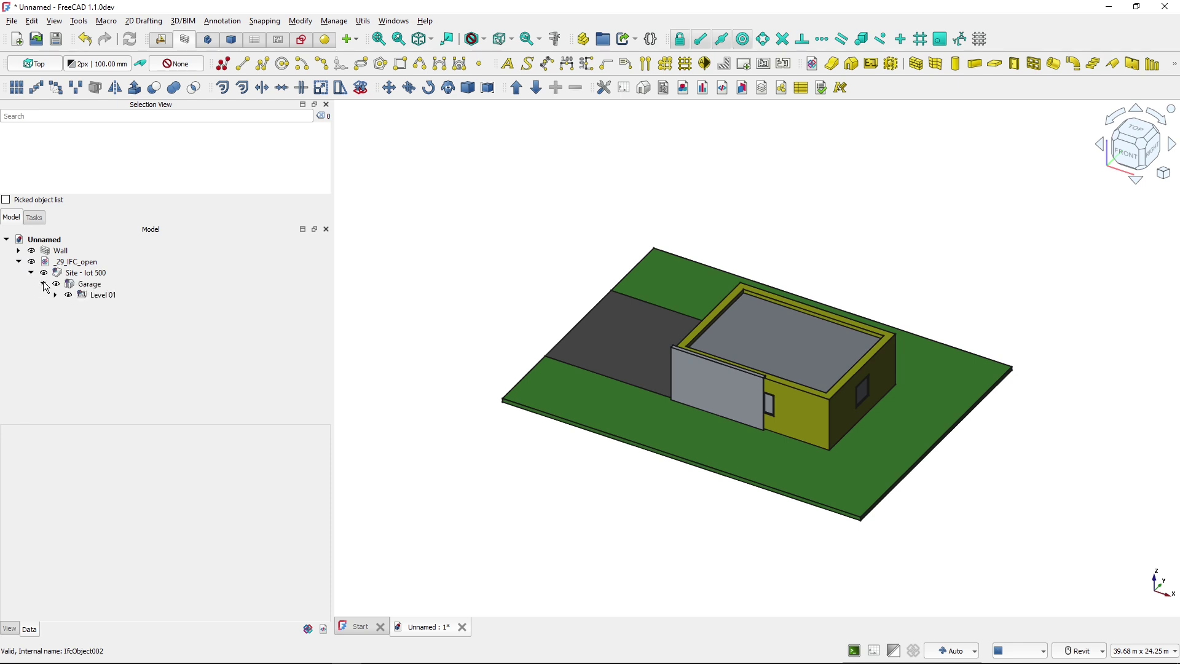
{"action": "left_click", "coordinate": [55, 295]}
{"action": "middle_click_drag", "start_coordinate": [580, 390], "coordinate": [969, 423], "text": "shift"}
{"action": "left_click", "coordinate": [136, 375]}
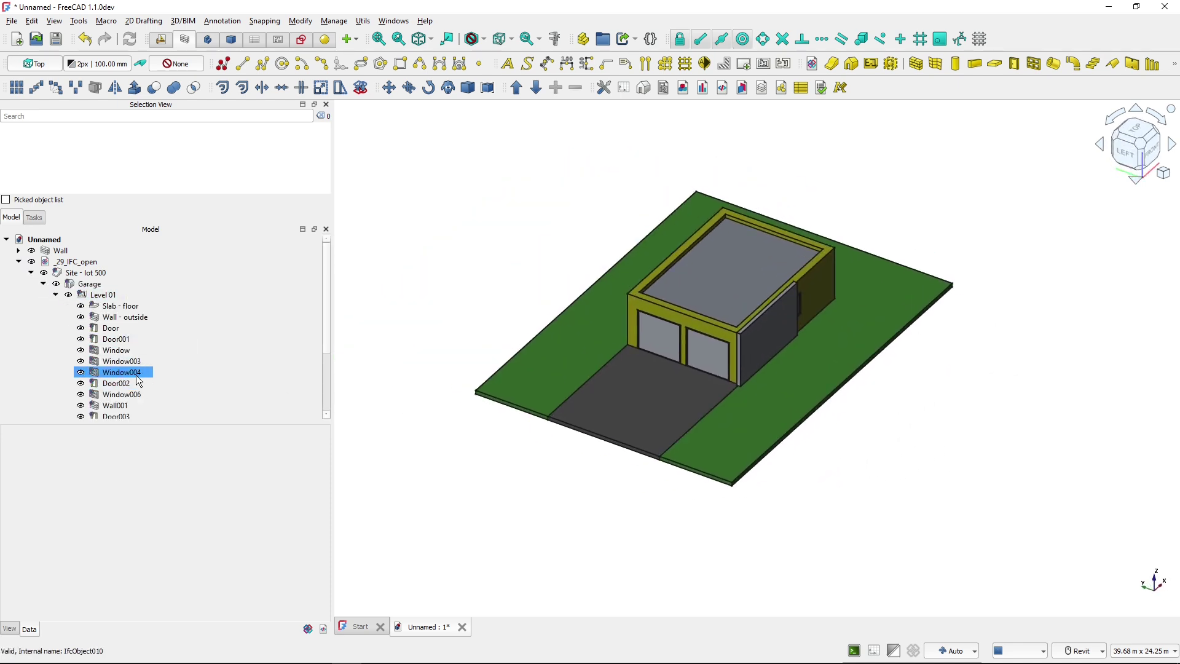
{"action": "left_click", "coordinate": [139, 381], "text": "ctrl"}
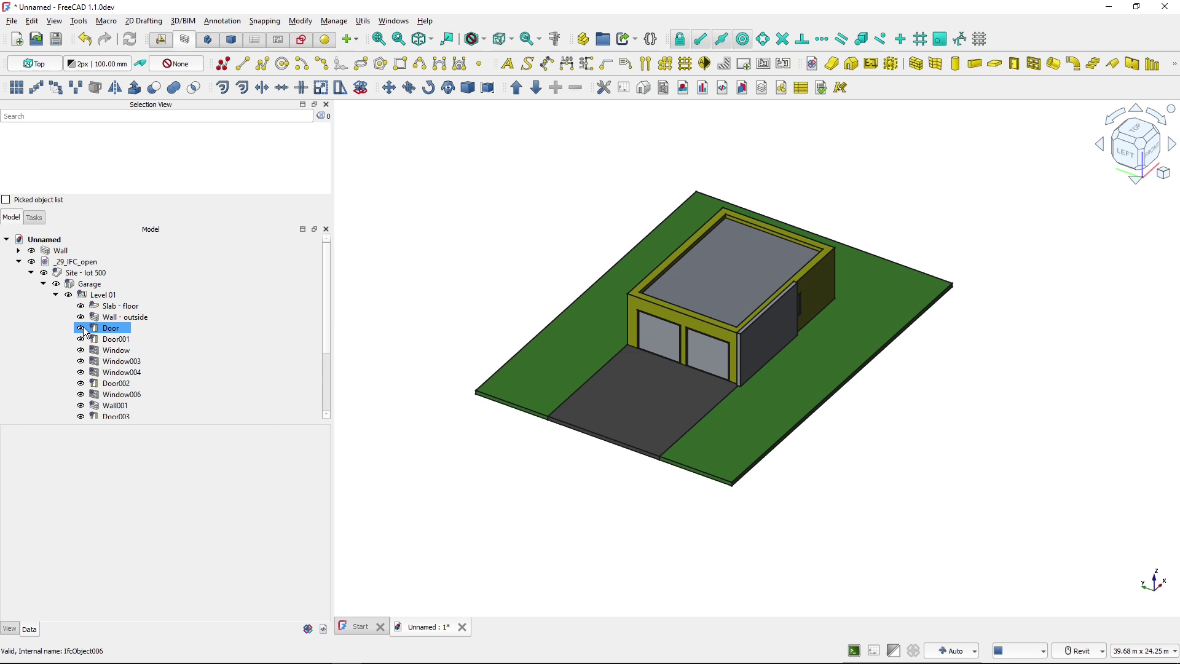
Check the Shape Mode and IFC properties of Slab - floor and Wall - outside, and clear the selection
{"action": "left_click", "coordinate": [127, 309]}
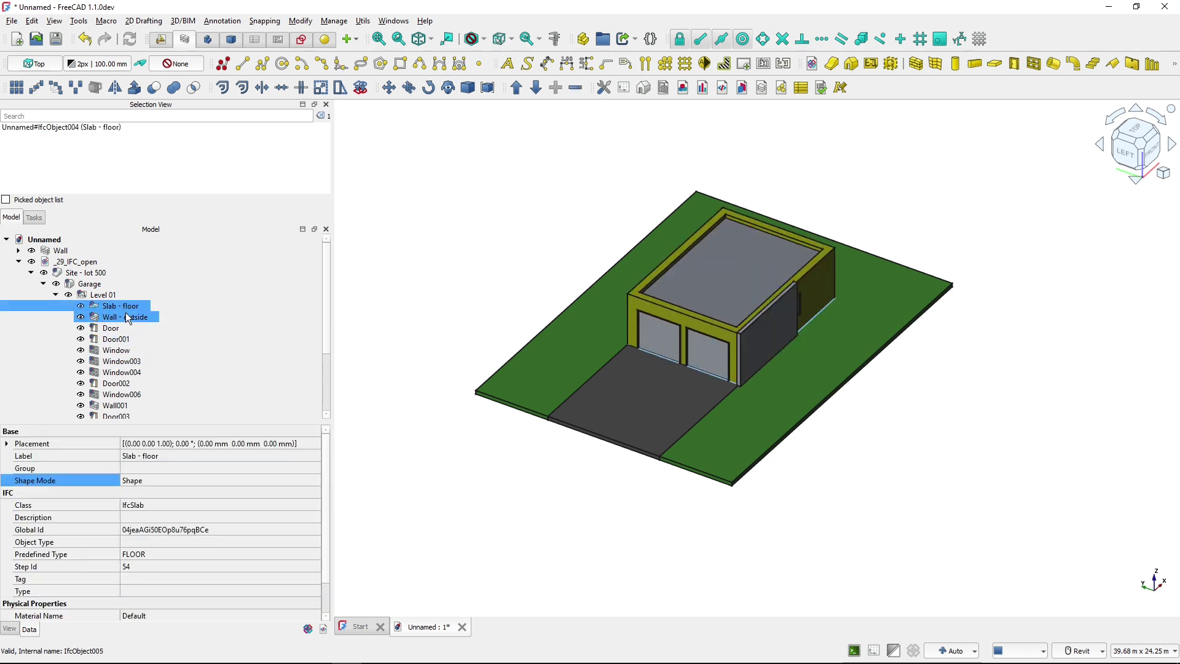
{"action": "left_click", "coordinate": [129, 319]}
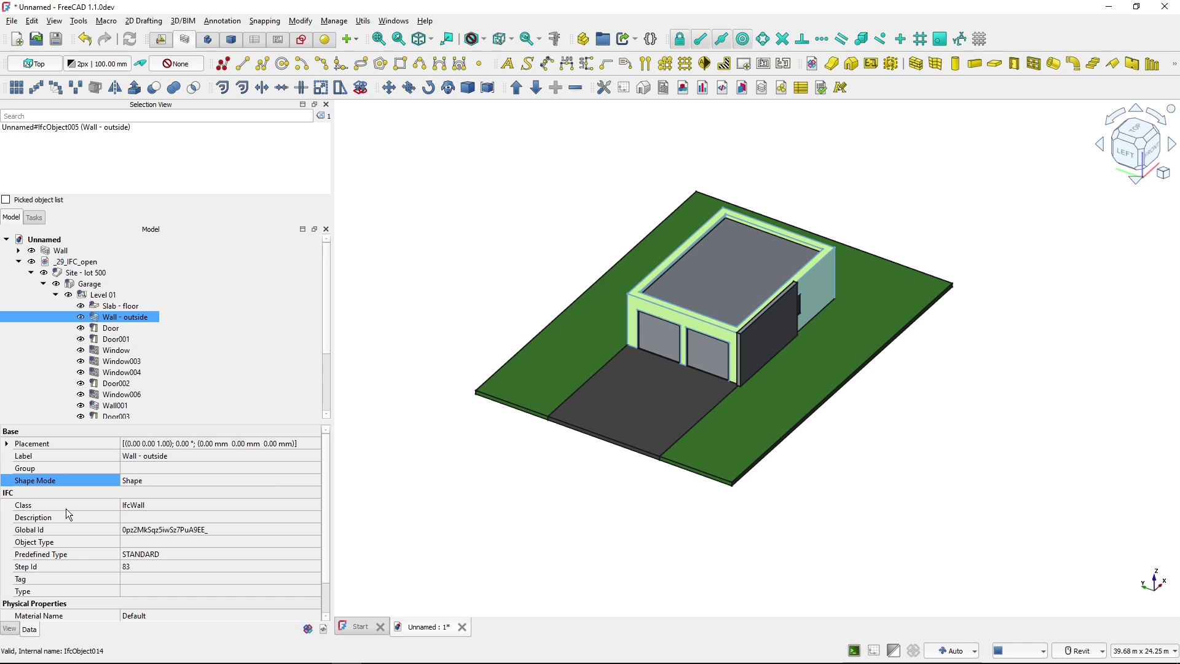
{"action": "scroll", "coordinate": [65, 502], "scroll_direction": "down", "scroll_amount": 1}
{"action": "scroll", "coordinate": [64, 503], "scroll_direction": "up", "scroll_amount": 1}
{"action": "left_click", "coordinate": [27, 497]}
{"action": "left_click", "coordinate": [11, 21]}
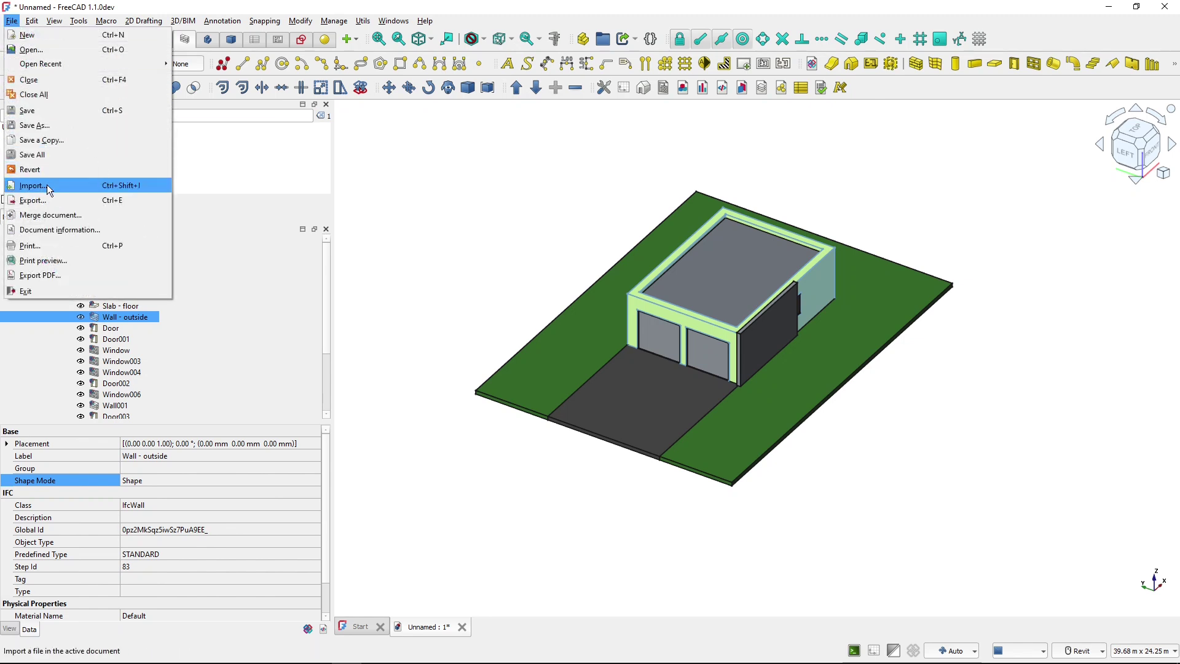
{"action": "left_click", "coordinate": [407, 223]}
{"action": "left_click", "coordinate": [408, 223]}
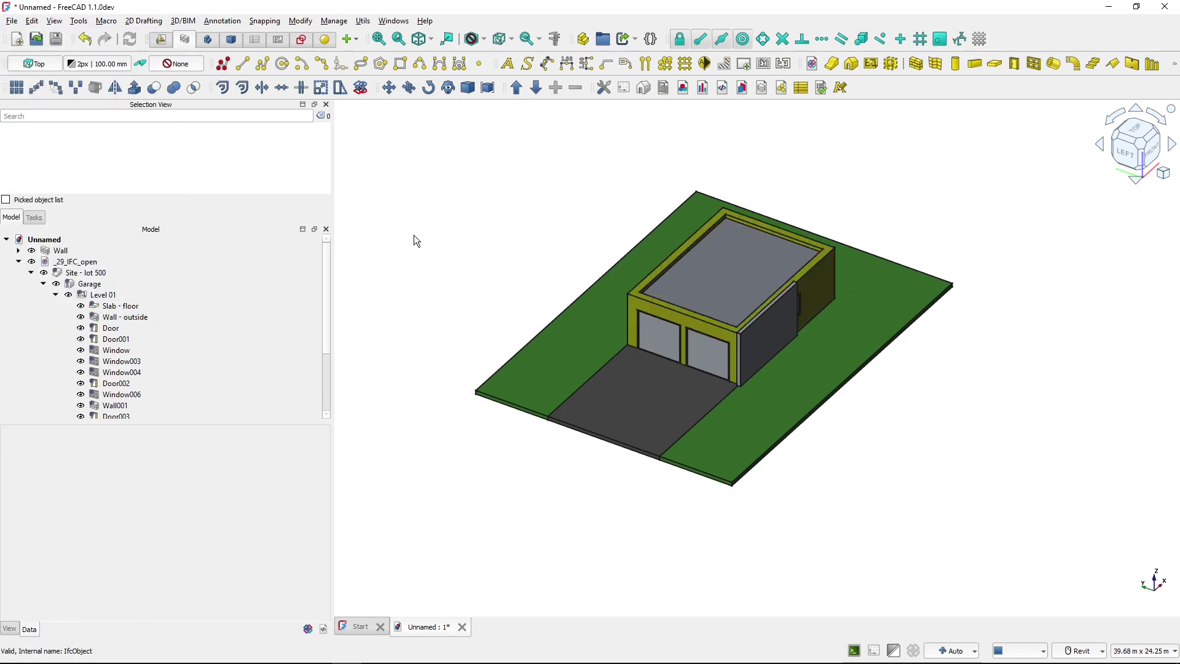
Close the document without saving its changes and start a new empty document
{"action": "left_click", "coordinate": [462, 627]}
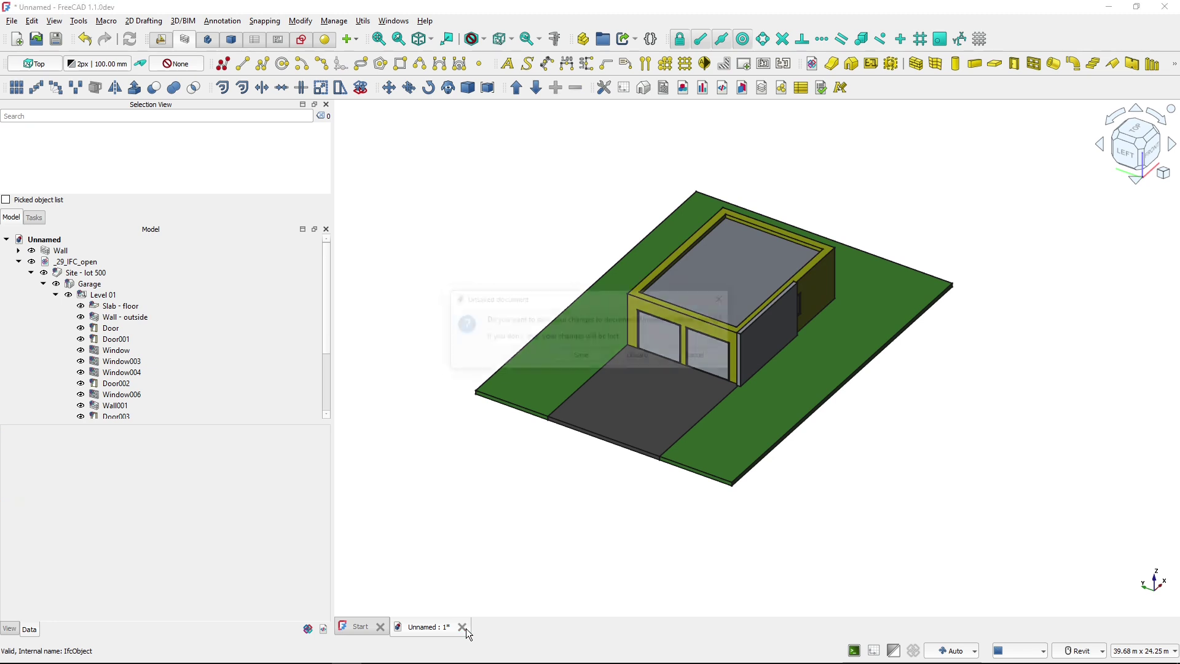
{"action": "left_click", "coordinate": [640, 360]}
{"action": "left_click", "coordinate": [840, 155]}
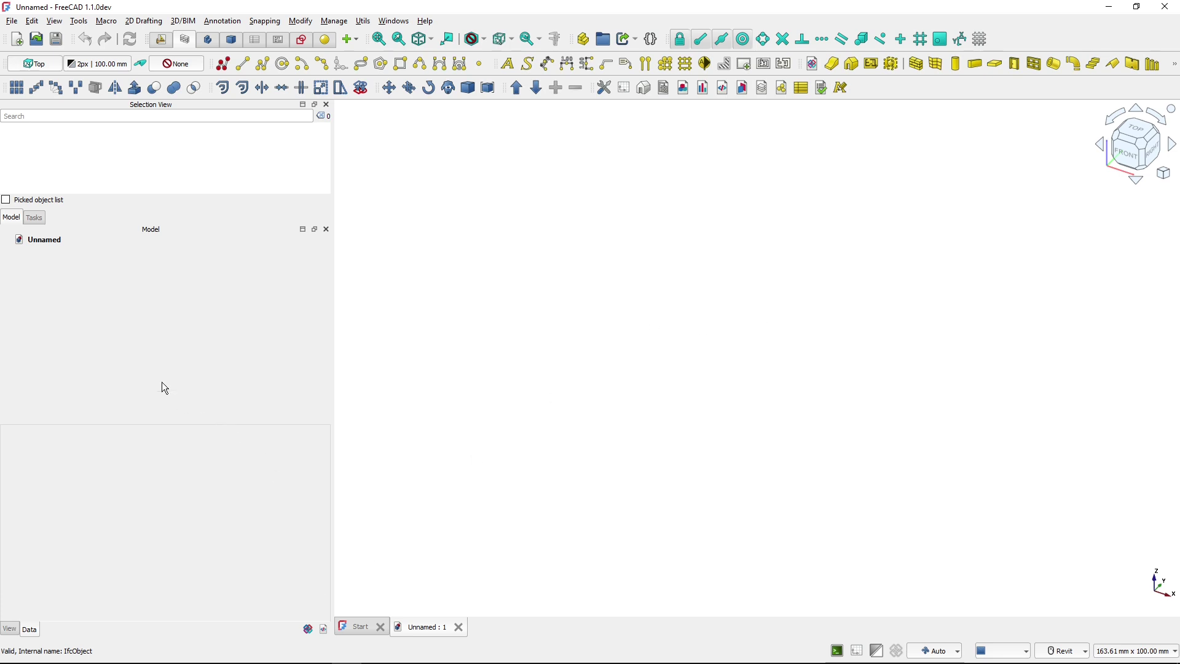
{"action": "left_click", "coordinate": [50, 244]}
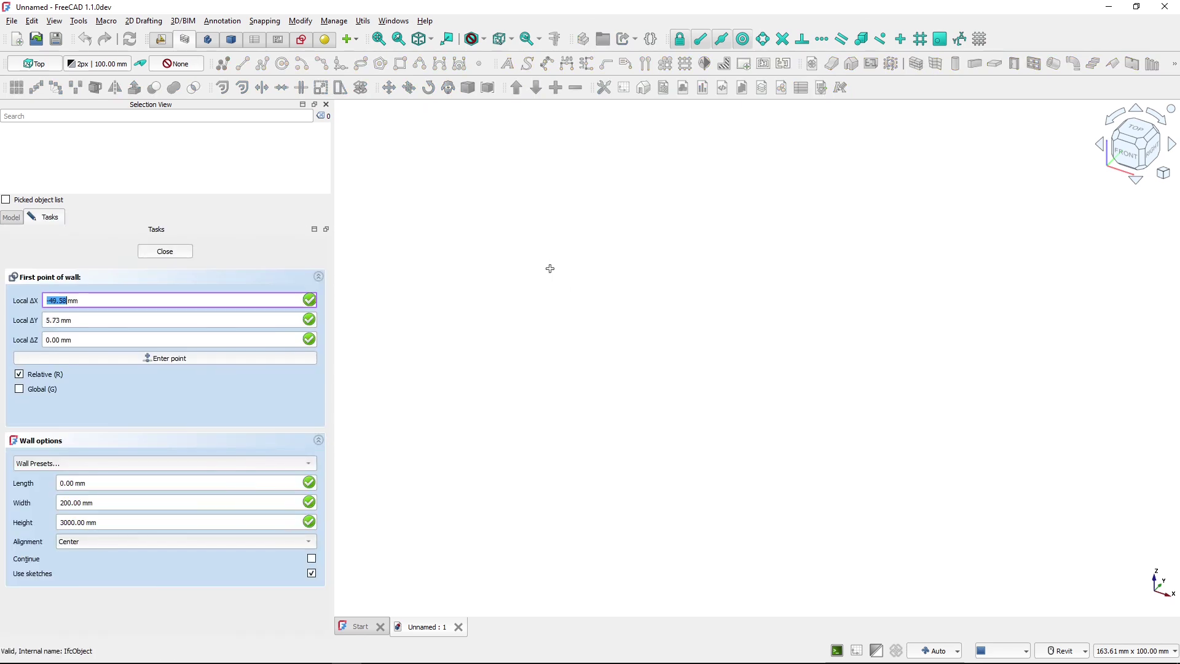
Draw a straight wall 200 mm wide and 3000 mm high along the X axis and fit it in the view
{"action": "left_click", "coordinate": [550, 269]}
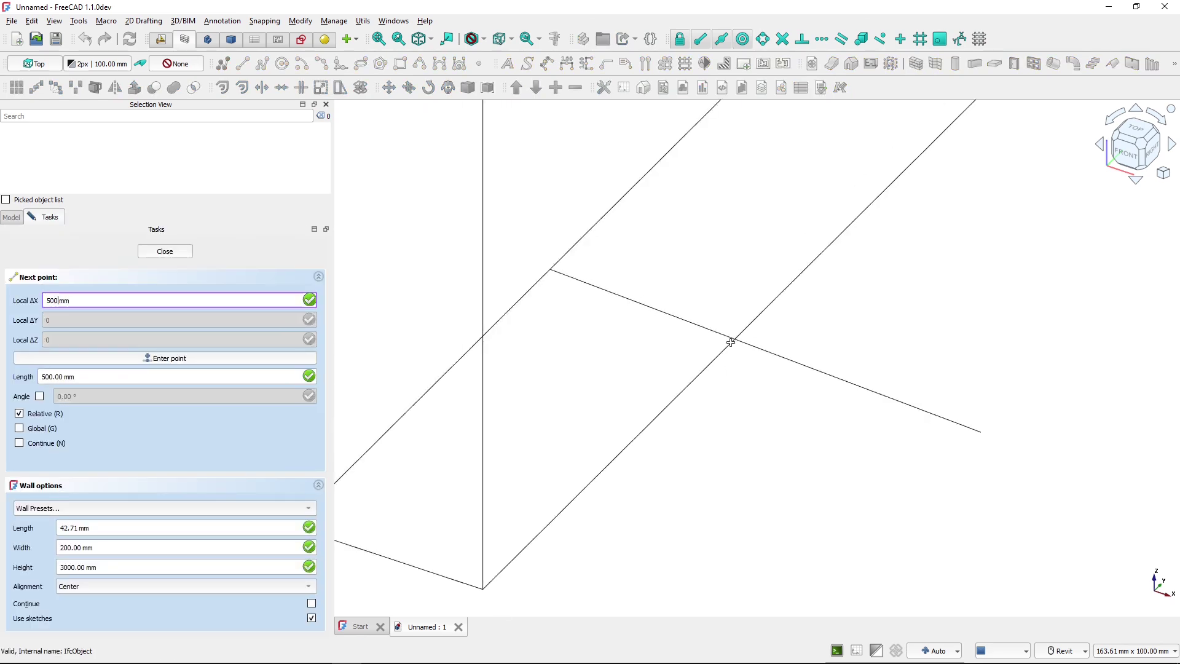
{"action": "left_click", "coordinate": [732, 341]}
{"action": "key", "text": "v"}
{"action": "key", "text": "f"}
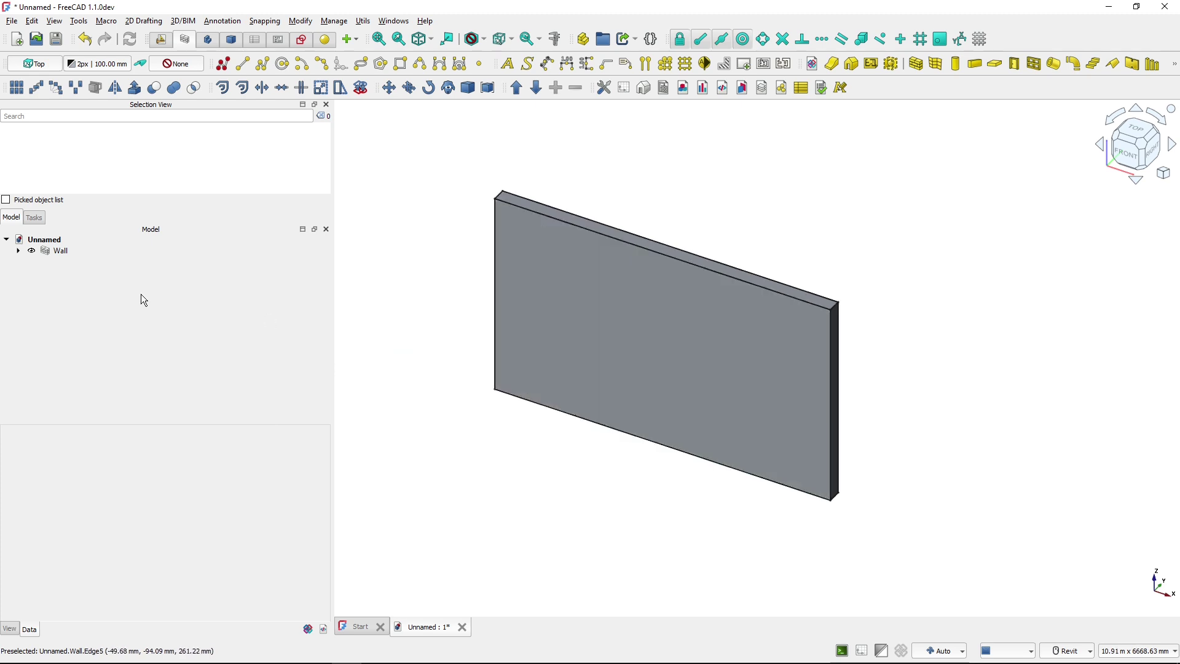
{"action": "left_click", "coordinate": [58, 252]}
{"action": "left_click", "coordinate": [428, 294]}
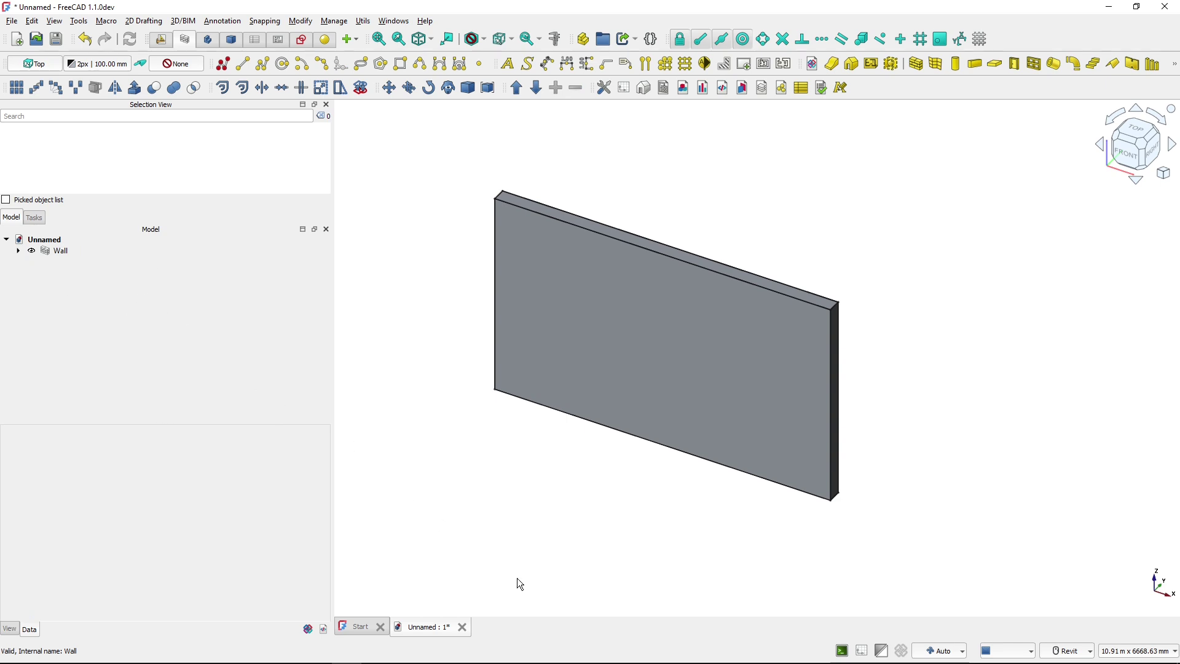
Create an empty NativeIFC project in the document alongside the wall
{"action": "left_click", "coordinate": [54, 240]}
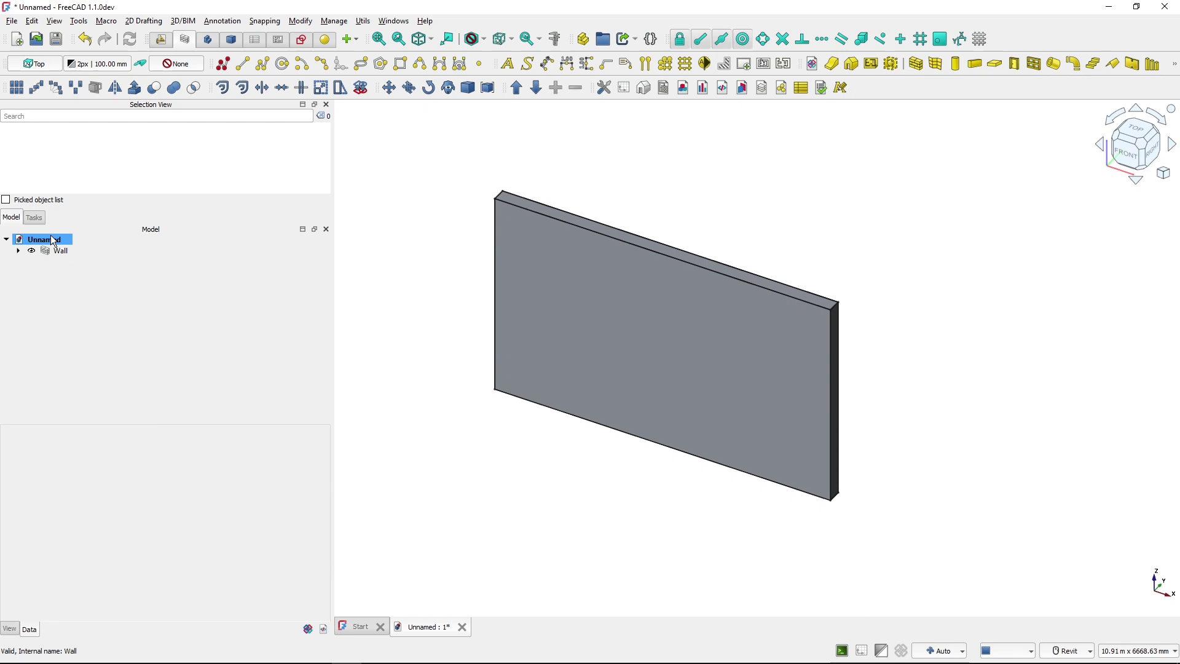
{"action": "left_click", "coordinate": [608, 153]}
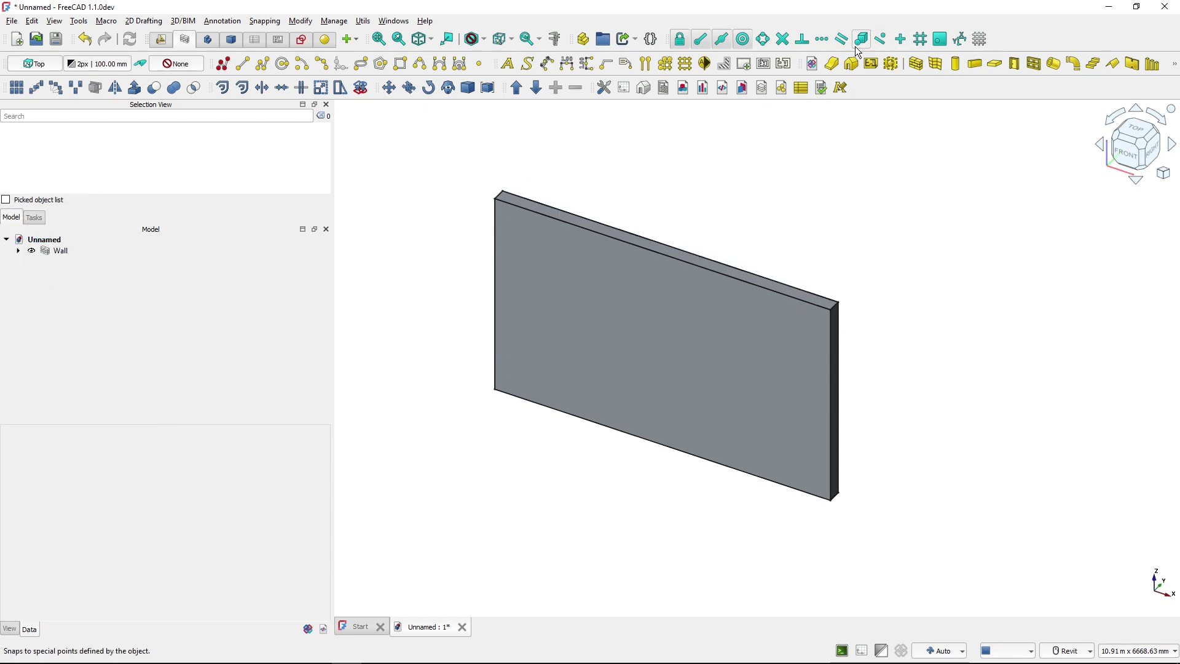
{"action": "left_click", "coordinate": [813, 63]}
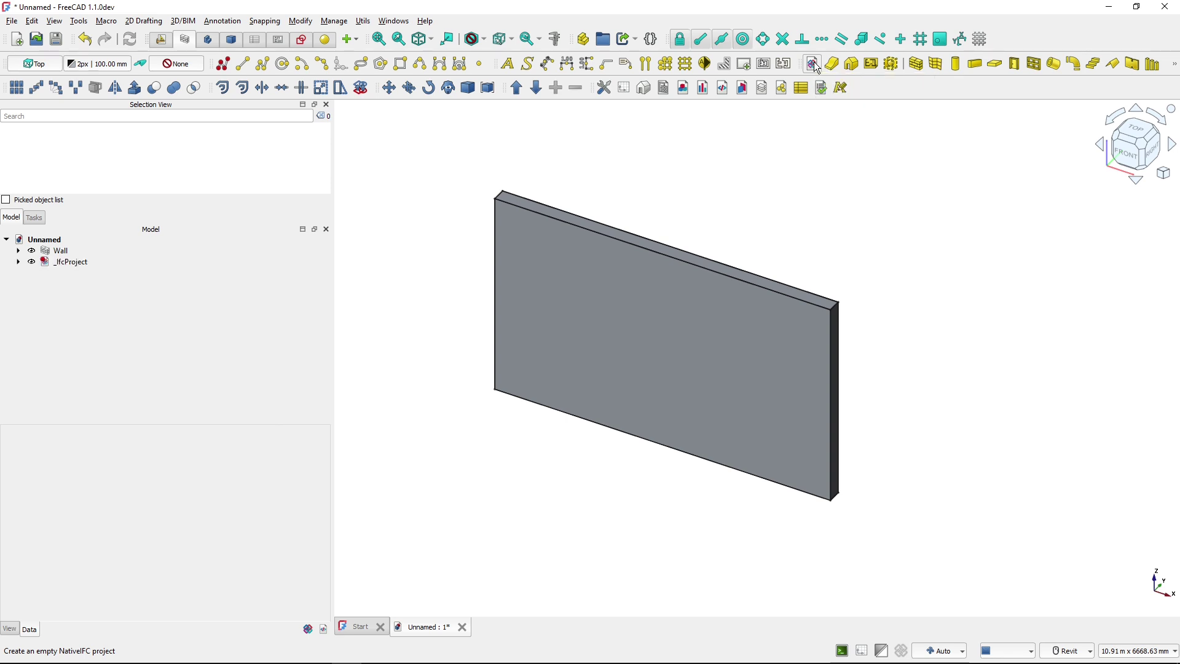
{"action": "left_click", "coordinate": [80, 265]}
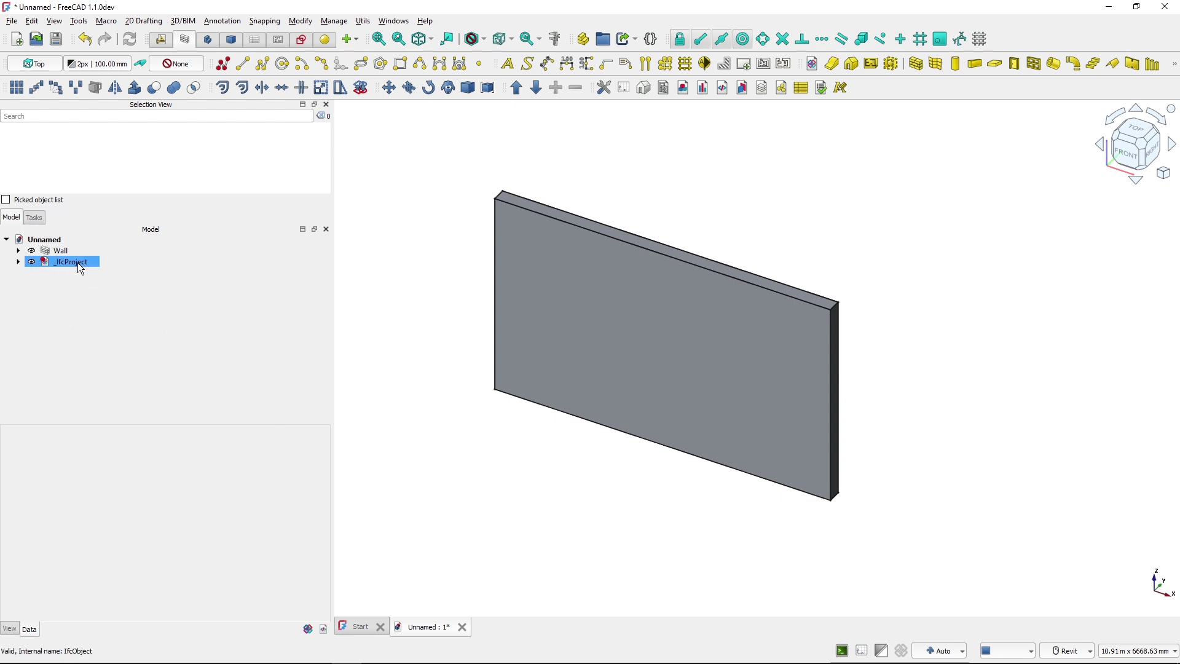
{"action": "left_click", "coordinate": [43, 241]}
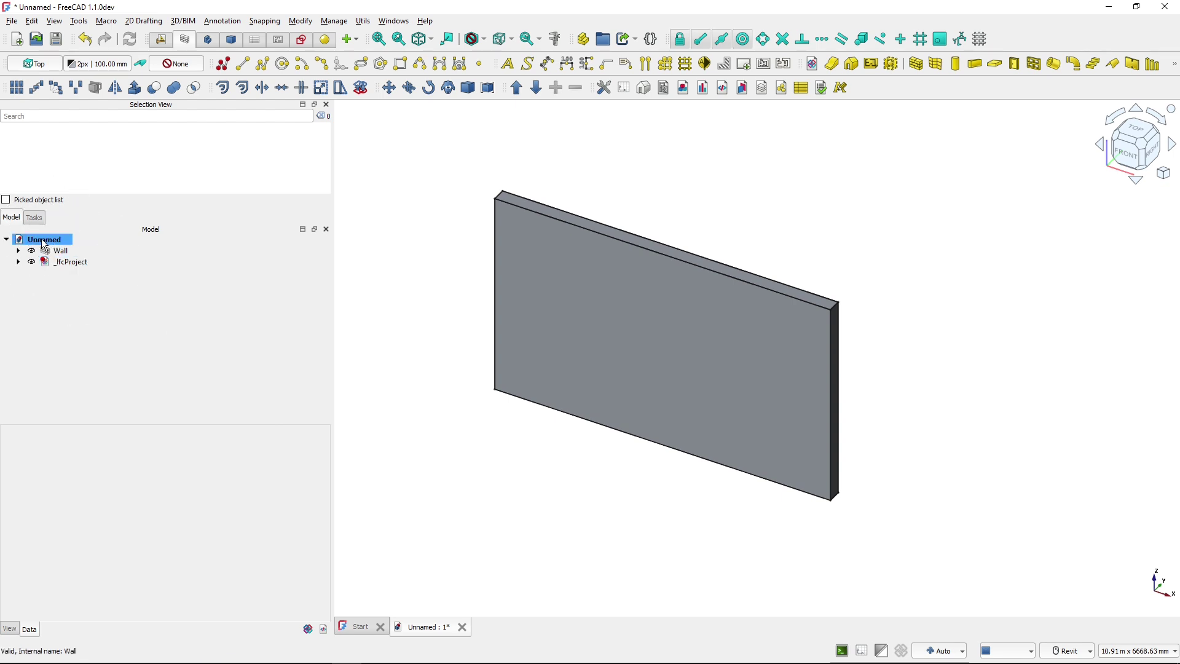
{"action": "left_click", "coordinate": [72, 265]}
Expand the new _IfcProject through Site and Building, and select Level to check its properties
{"action": "left_click", "coordinate": [19, 262]}
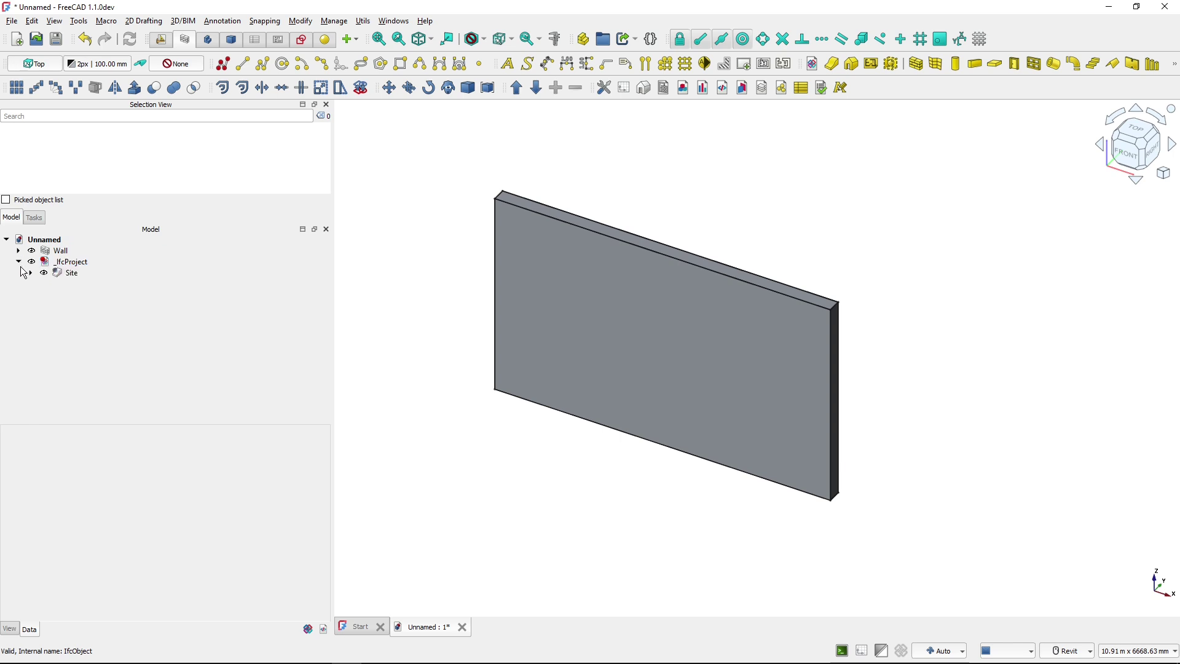
{"action": "left_click", "coordinate": [31, 273]}
{"action": "left_click", "coordinate": [43, 283]}
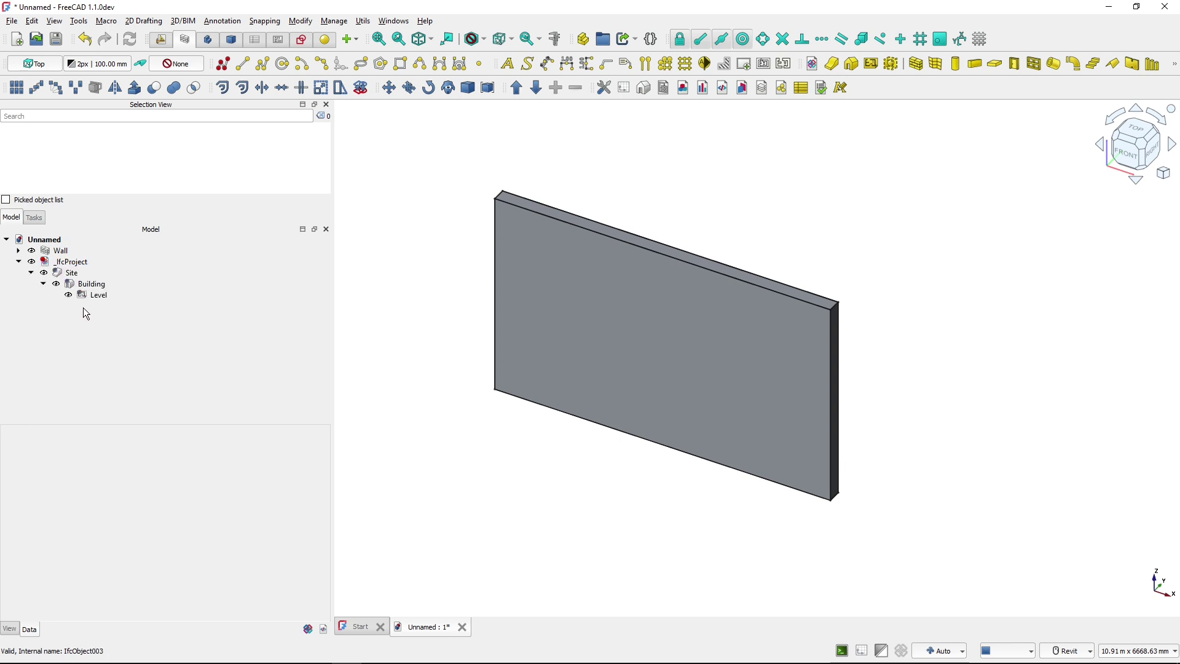
{"action": "left_click", "coordinate": [105, 295]}
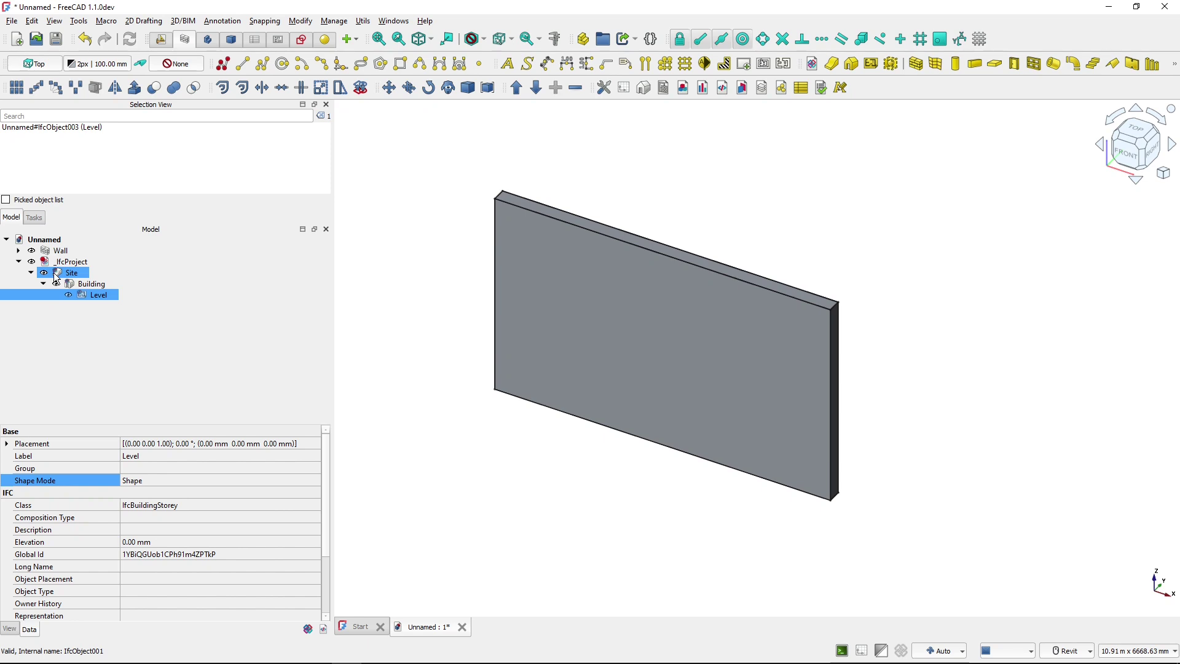
Open the ordinary wall's component settings for inspection and close them again
{"action": "double_click", "coordinate": [59, 251]}
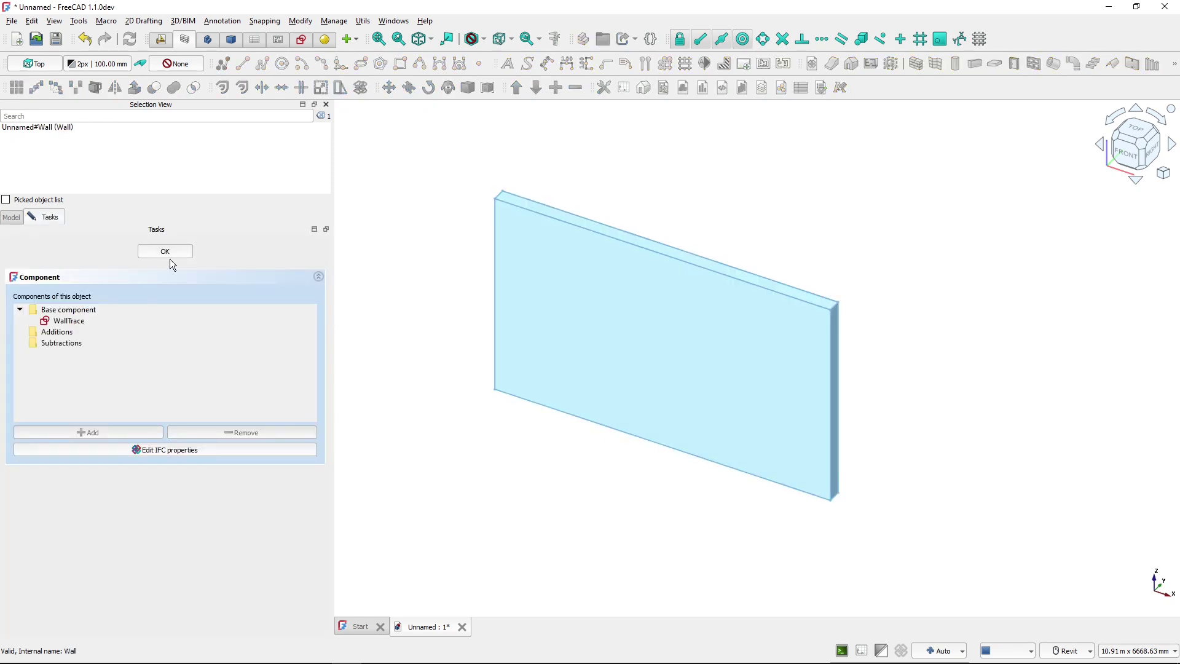
{"action": "left_click", "coordinate": [170, 252]}
{"action": "left_click", "coordinate": [57, 304]}
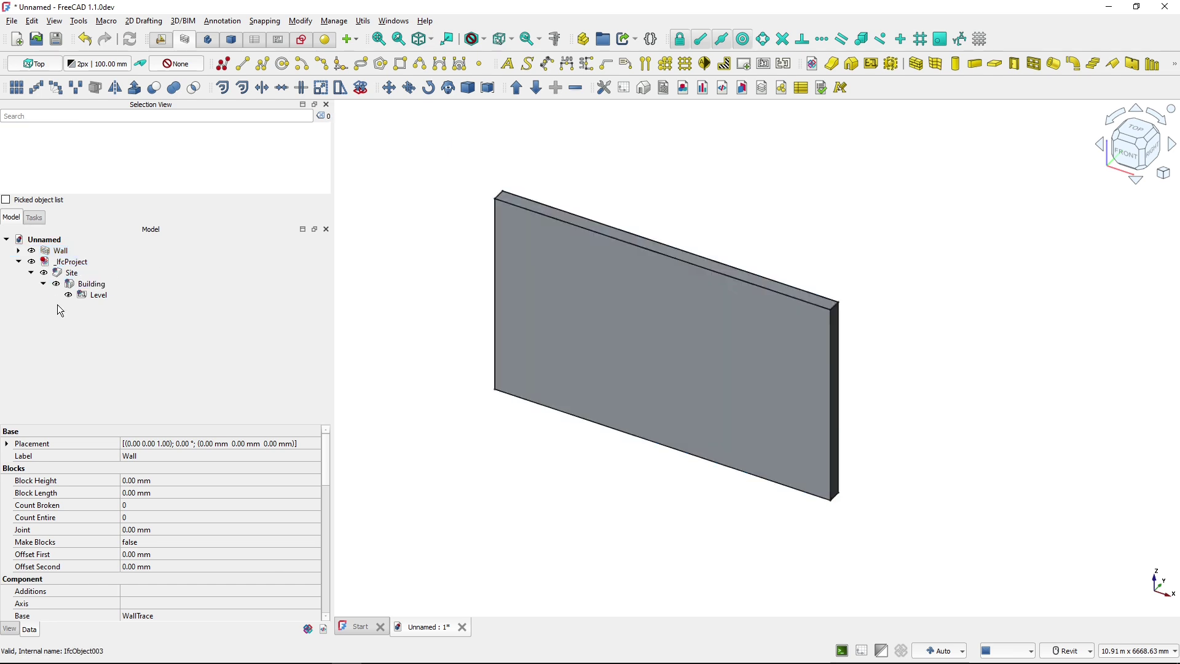
Move the ordinary wall into the Level of the IFC project so it converts to an IFC wall
{"action": "left_click", "coordinate": [103, 295]}
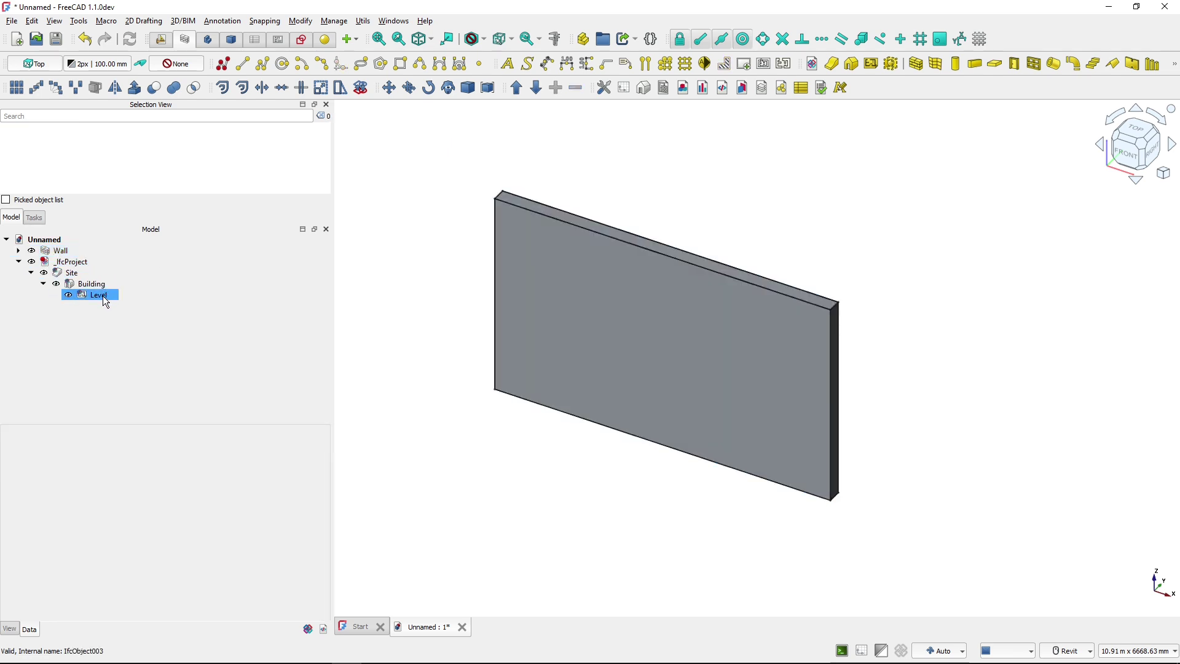
{"action": "left_click", "coordinate": [47, 254]}
{"action": "left_click_drag", "start_coordinate": [47, 254], "coordinate": [108, 293]}
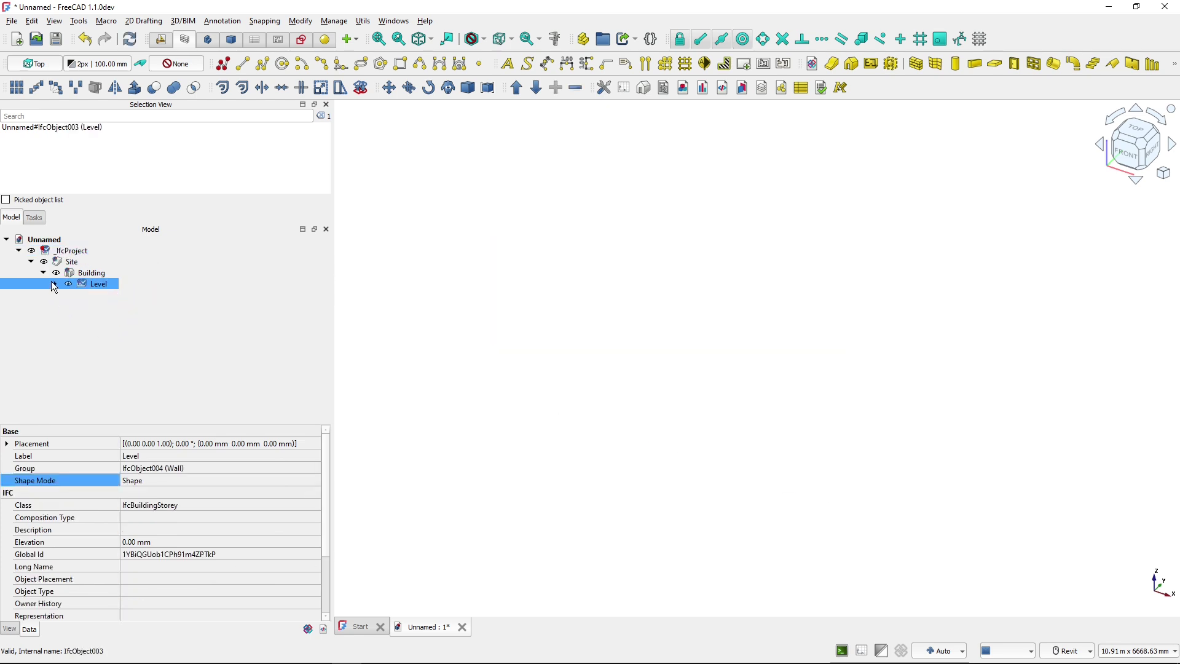
Expand Level, select the converted wall and recompute it to regenerate its geometry
{"action": "left_click", "coordinate": [53, 283]}
{"action": "left_click", "coordinate": [102, 297]}
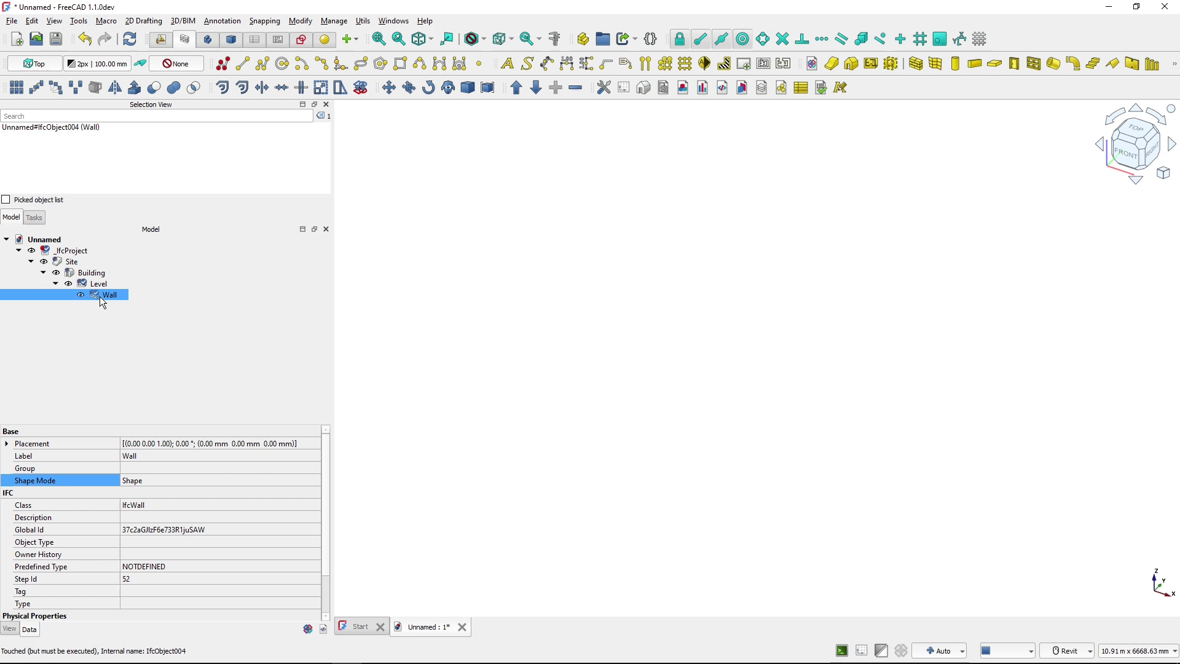
{"action": "key", "text": "ctrl+r"}
{"action": "left_click", "coordinate": [410, 380]}
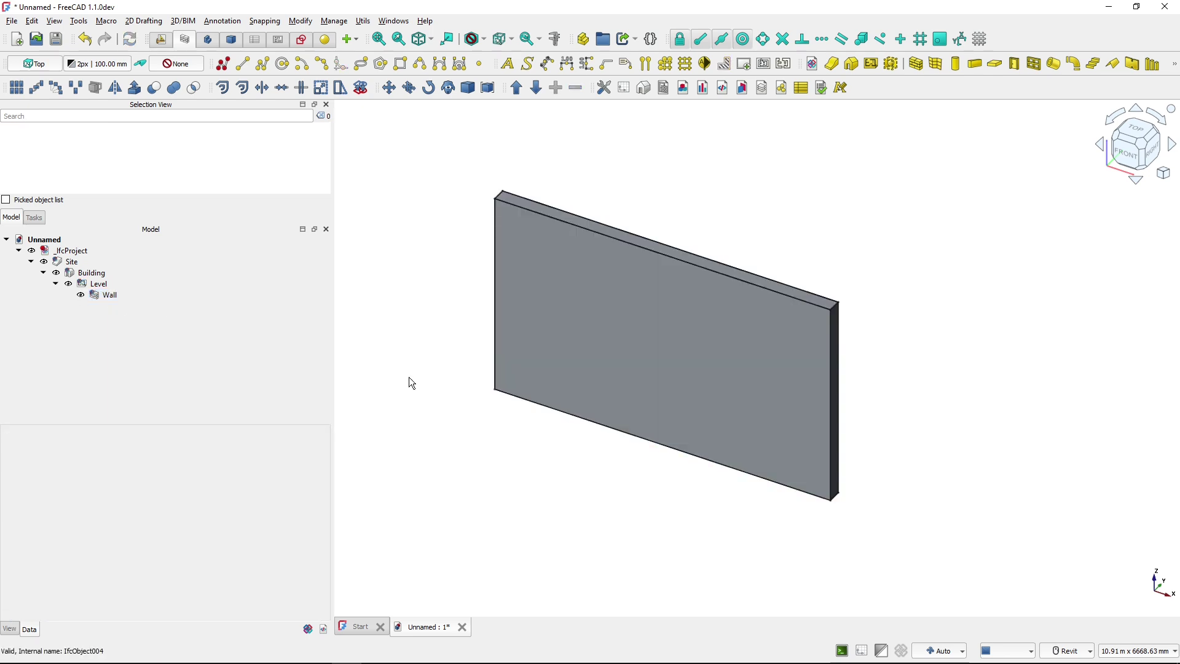
{"action": "scroll", "coordinate": [410, 380], "scroll_direction": "down", "scroll_amount": 3}
{"action": "middle_click_drag", "start_coordinate": [409, 381], "coordinate": [582, 338]}
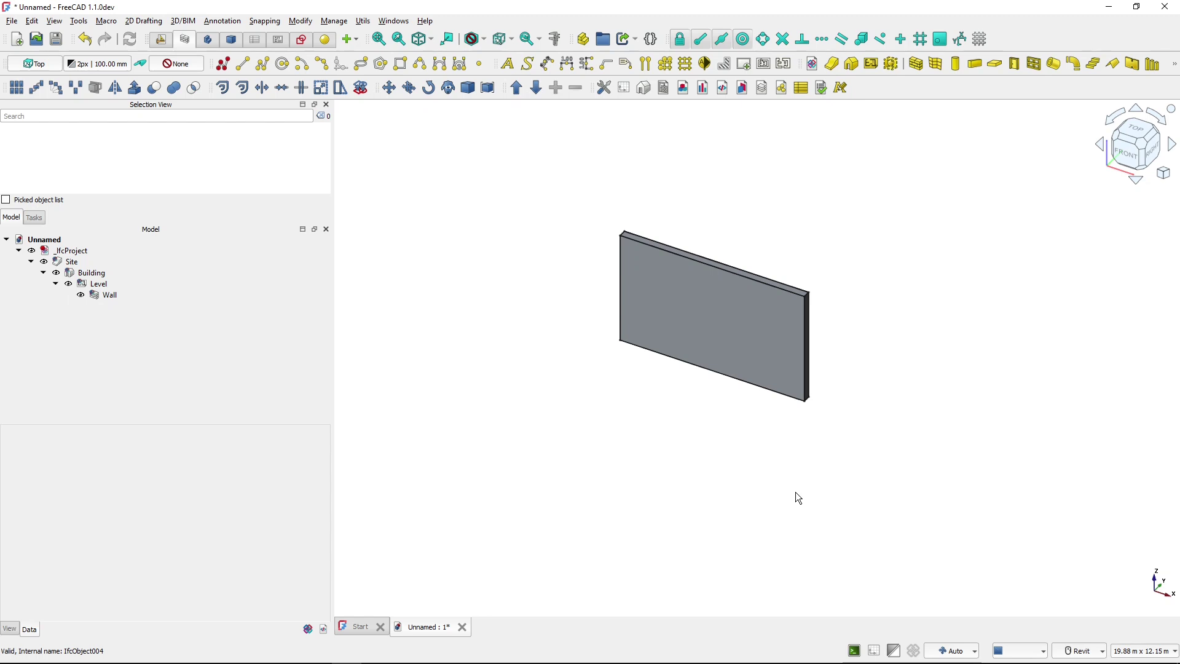
{"action": "left_click", "coordinate": [72, 252]}
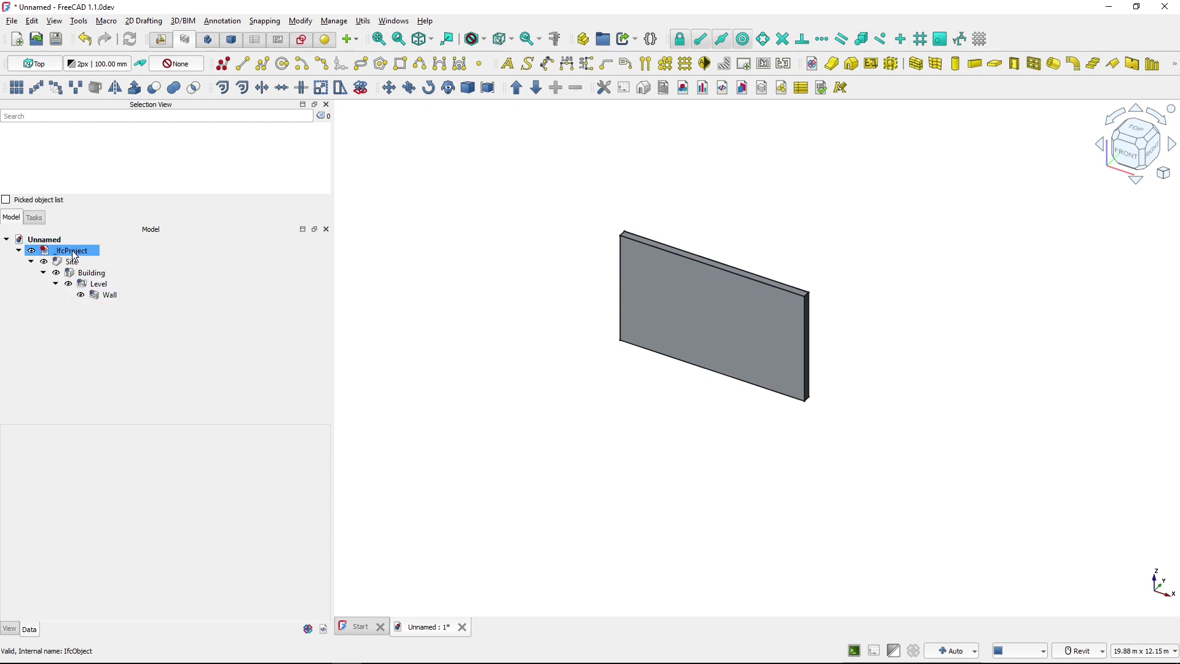
{"action": "key", "text": "ctrl"}
{"action": "key", "text": "ctrl"}
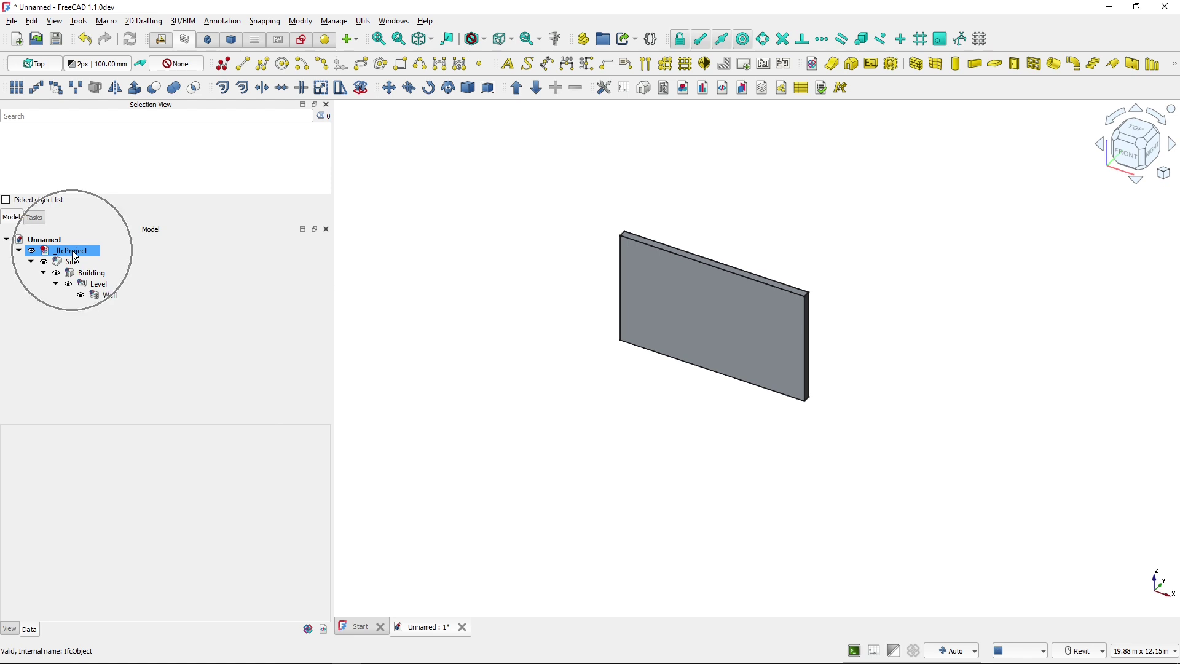
{"action": "left_click", "coordinate": [769, 473]}
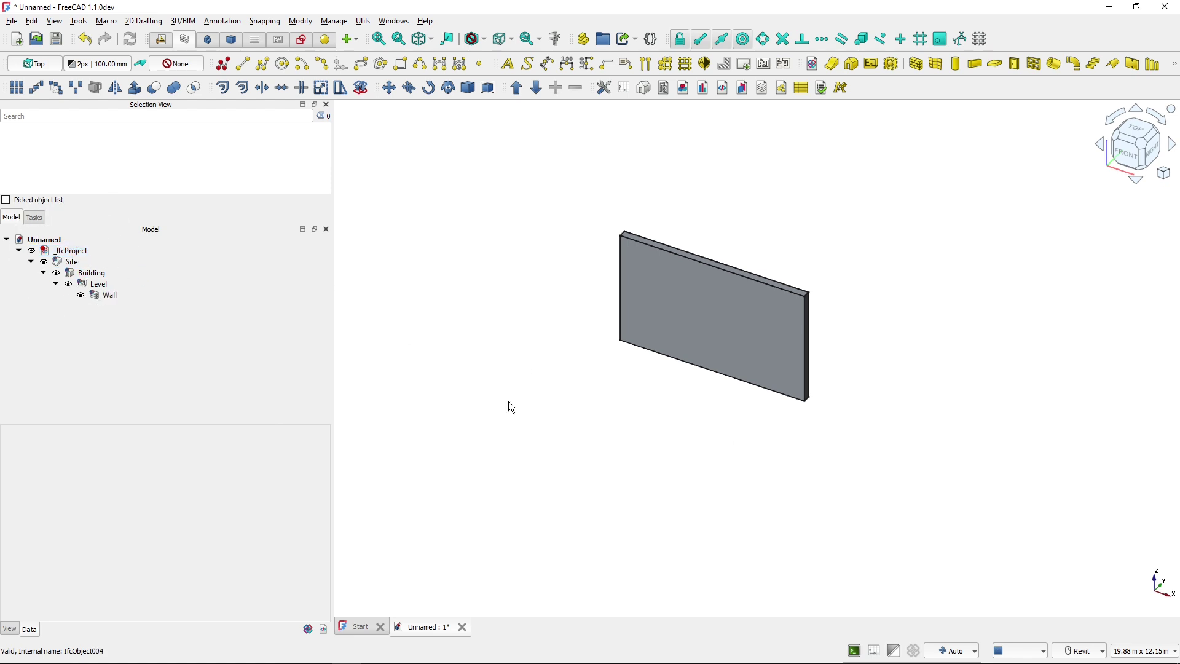
{"action": "left_click", "coordinate": [42, 241]}
{"action": "left_click", "coordinate": [681, 502]}
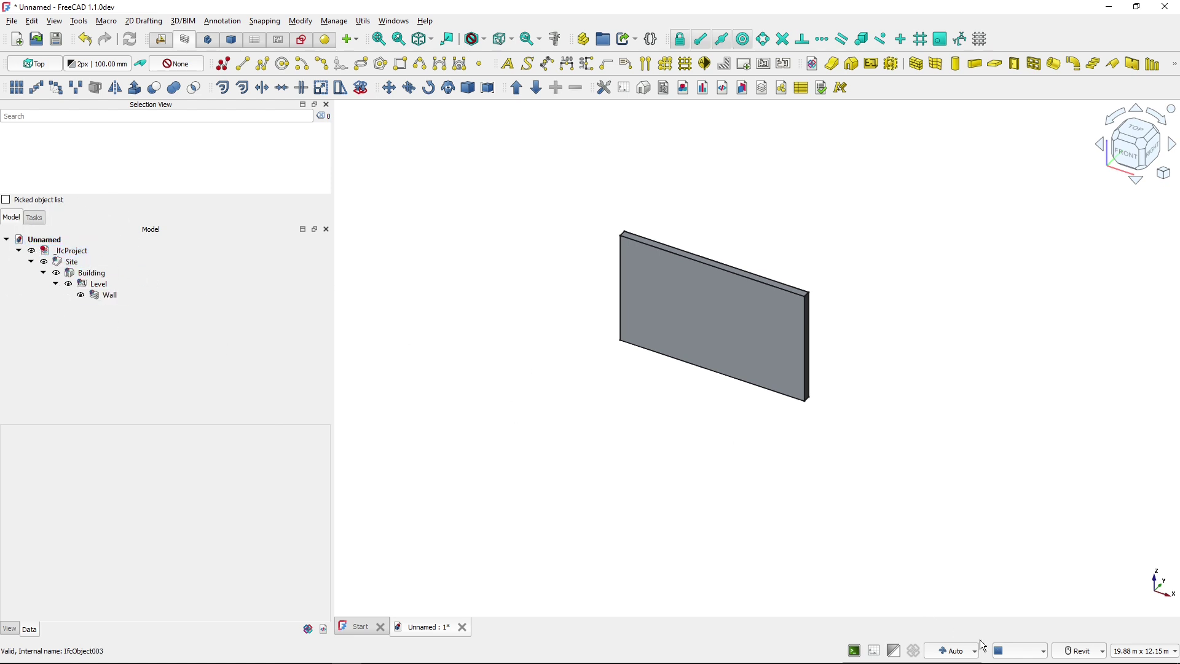
Switch the document to locked IFC mode so that the document itself serves as the IFC project
{"action": "left_click", "coordinate": [914, 653]}
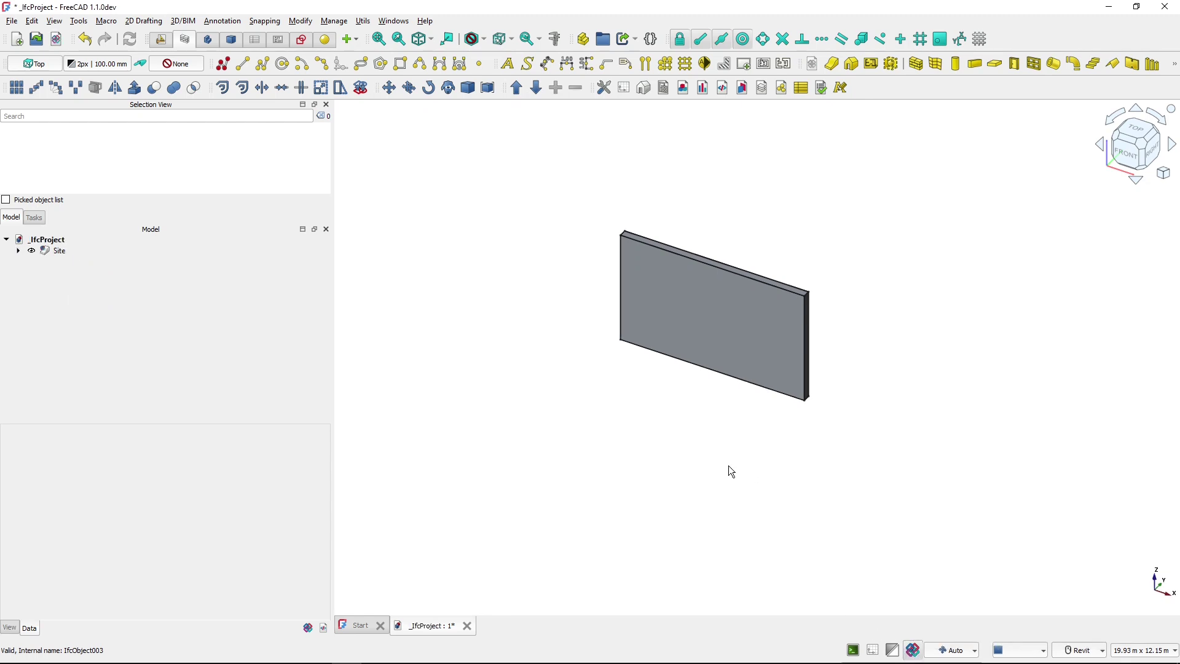
{"action": "left_click", "coordinate": [47, 240]}
{"action": "left_click", "coordinate": [530, 367]}
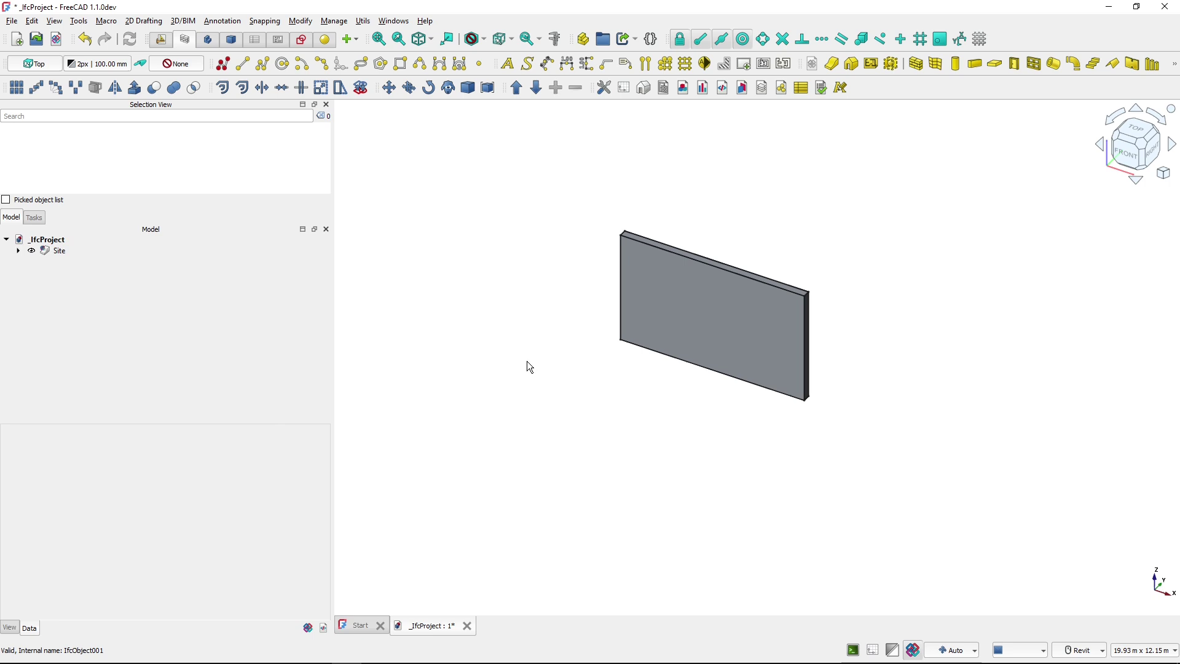